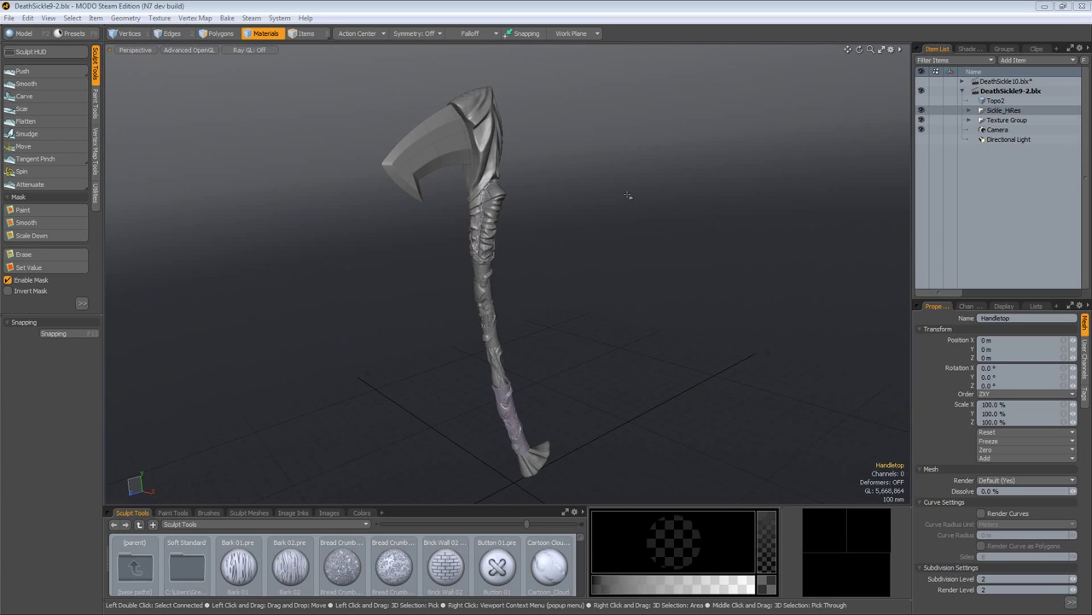
# Switch to item selection, select the sickle's blade mesh and assign it a new material named blade.
pyautogui.keyDown('alt'); pyautogui.moveTo(533, 171); pyautogui.dragTo(561, 200); pyautogui.keyUp('alt')
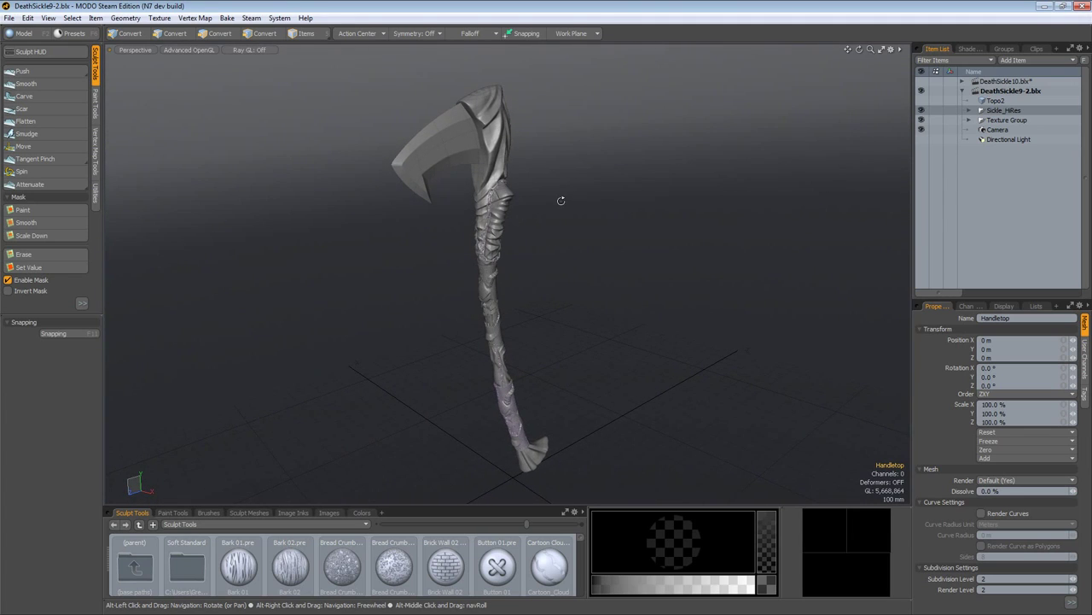
pyautogui.click(307, 33)
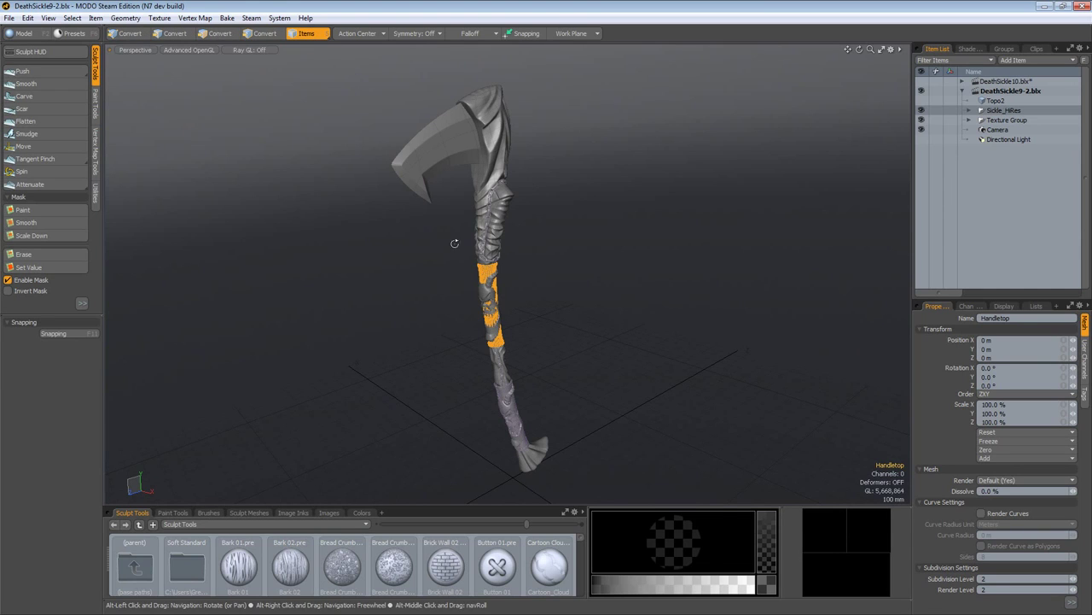
pyautogui.keyDown('alt'); pyautogui.moveTo(453, 244); pyautogui.dragTo(418, 255); pyautogui.keyUp('alt')
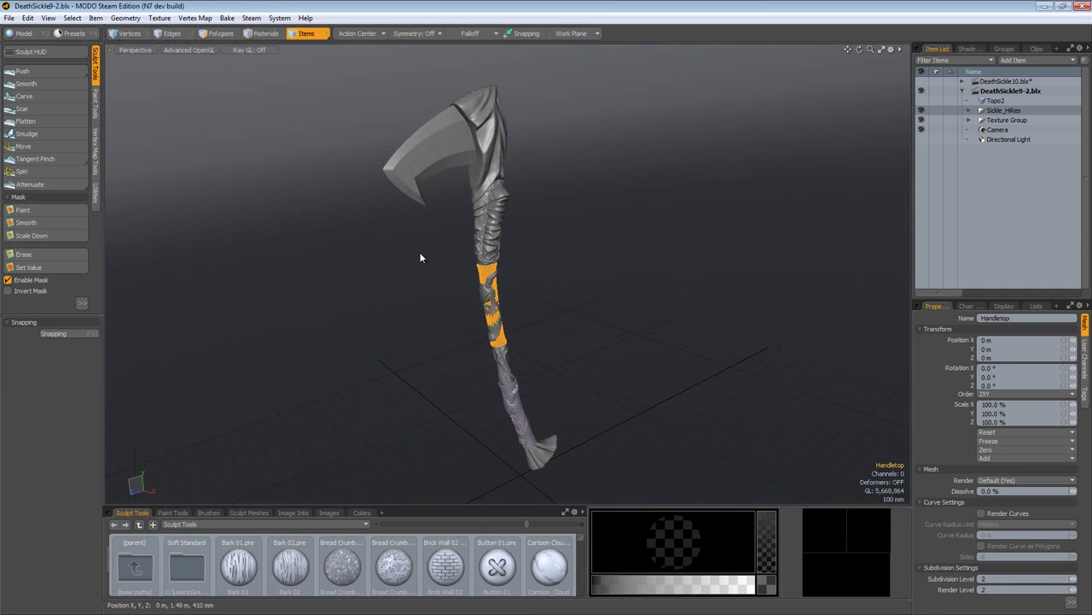
pyautogui.click(425, 168)
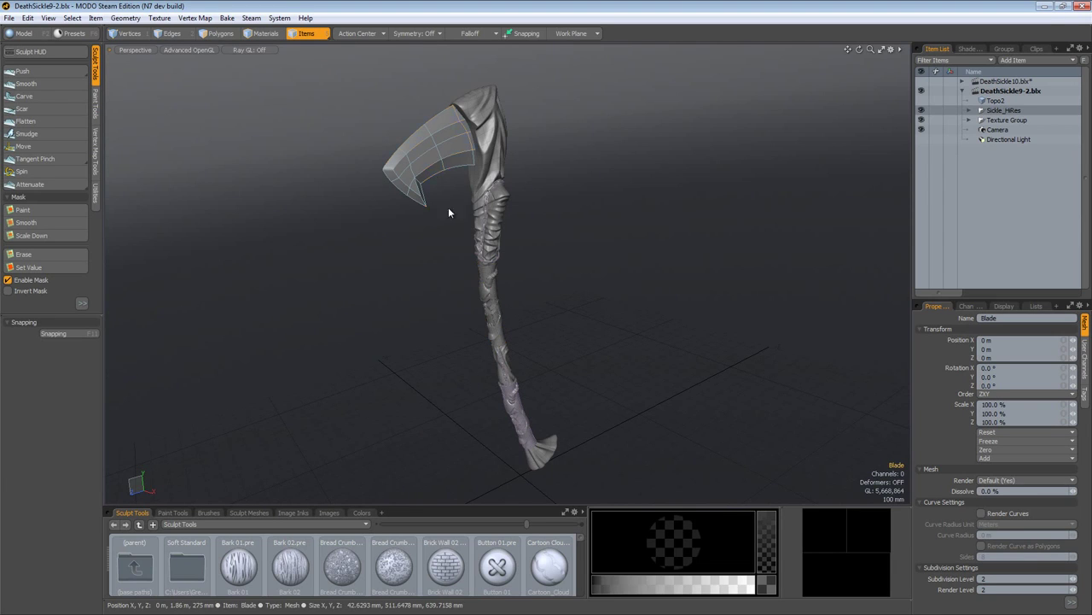
pyautogui.write('m')
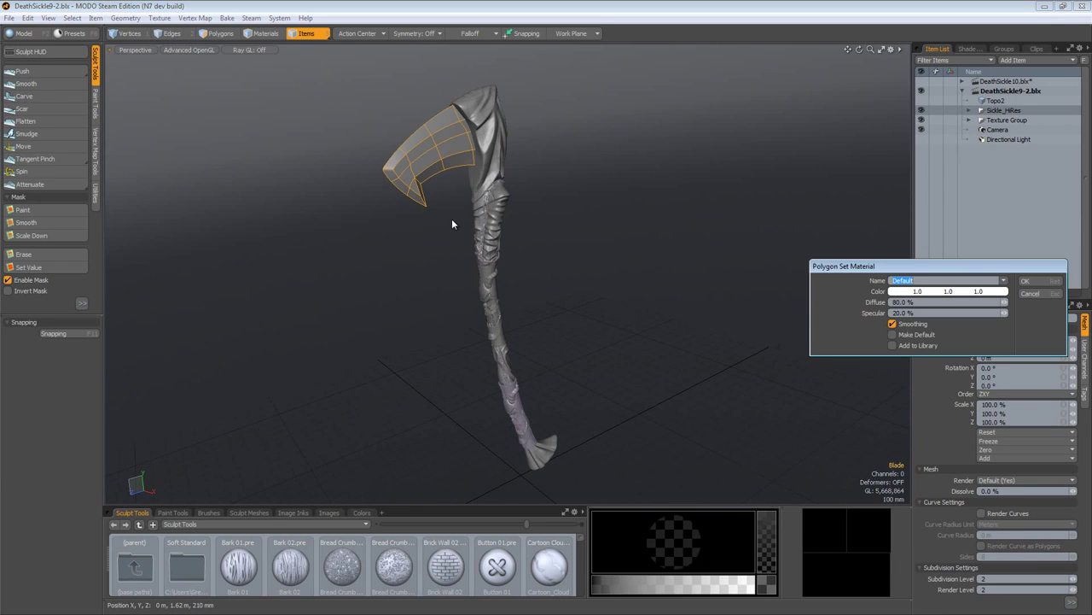
pyautogui.write('blade')
pyautogui.press('Return')
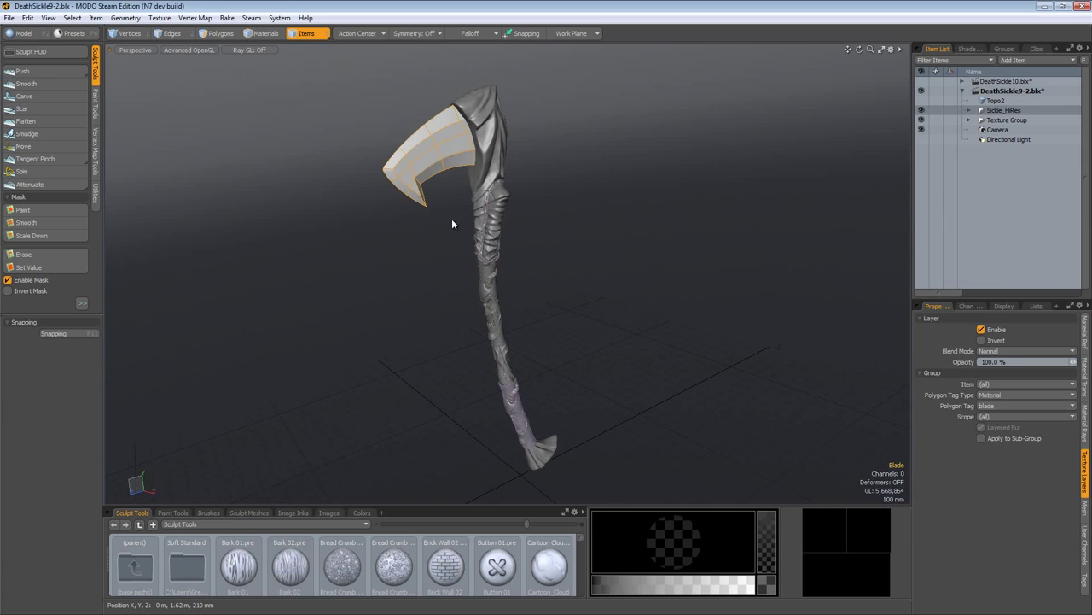
# Select the pole mesh and assign it a new material named Pole.
pyautogui.click(491, 167)
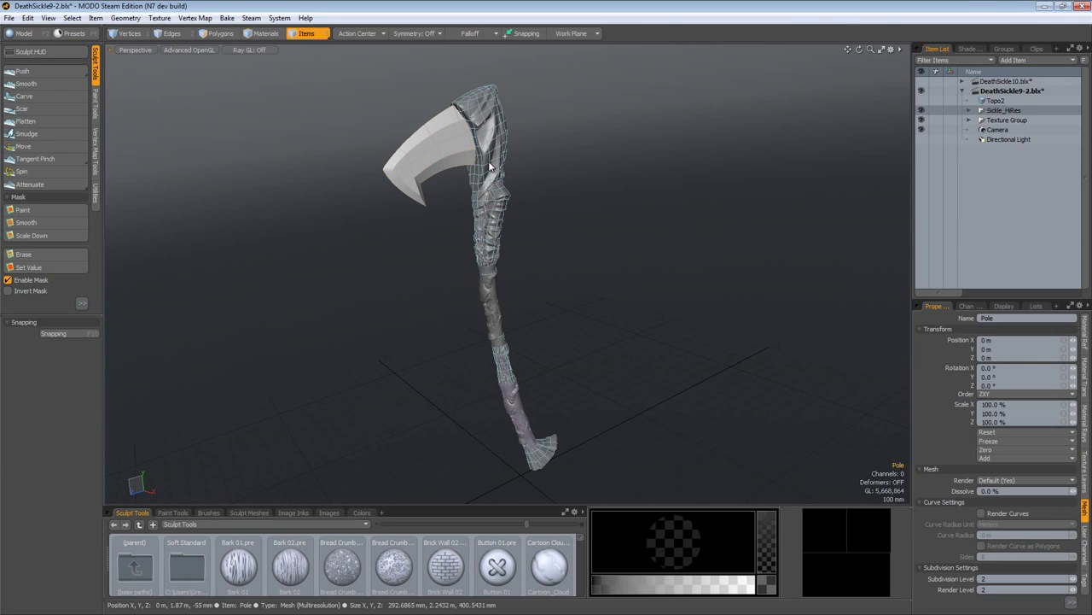
pyautogui.write('mPole')
pyautogui.press('Return')
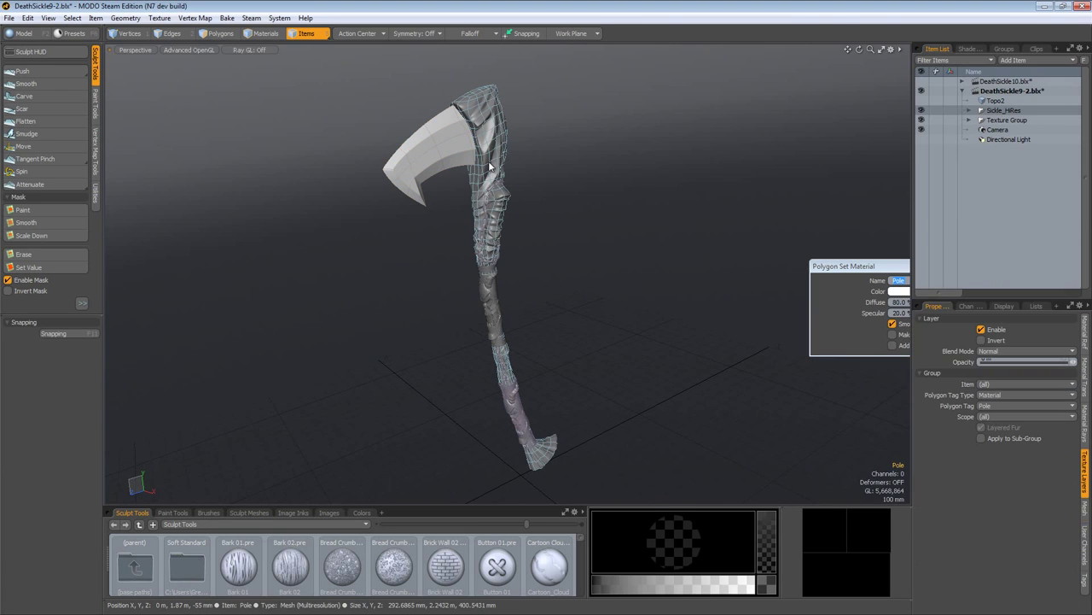
# Select the upper handle sleeve mesh and assign it a new material named Handle.
pyautogui.keyDown('alt'); pyautogui.keyDown('shift'); pyautogui.moveTo(490, 166); pyautogui.dragTo(463, 184); pyautogui.keyUp('shift'); pyautogui.keyUp('alt')
pyautogui.click(463, 189)
pyautogui.press('m')
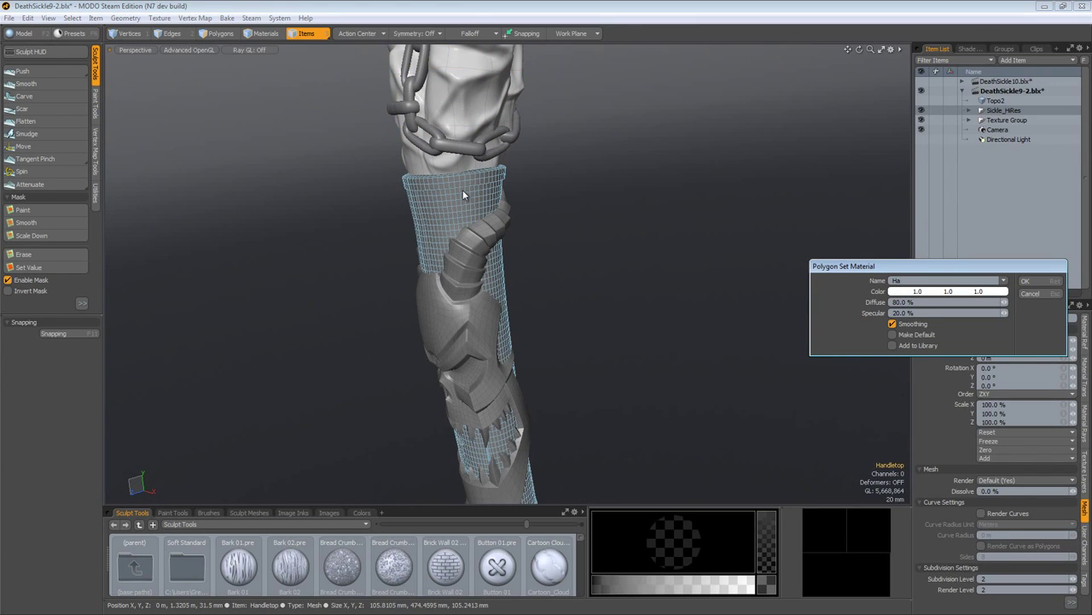
pyautogui.write('Handle')
pyautogui.press('Return')
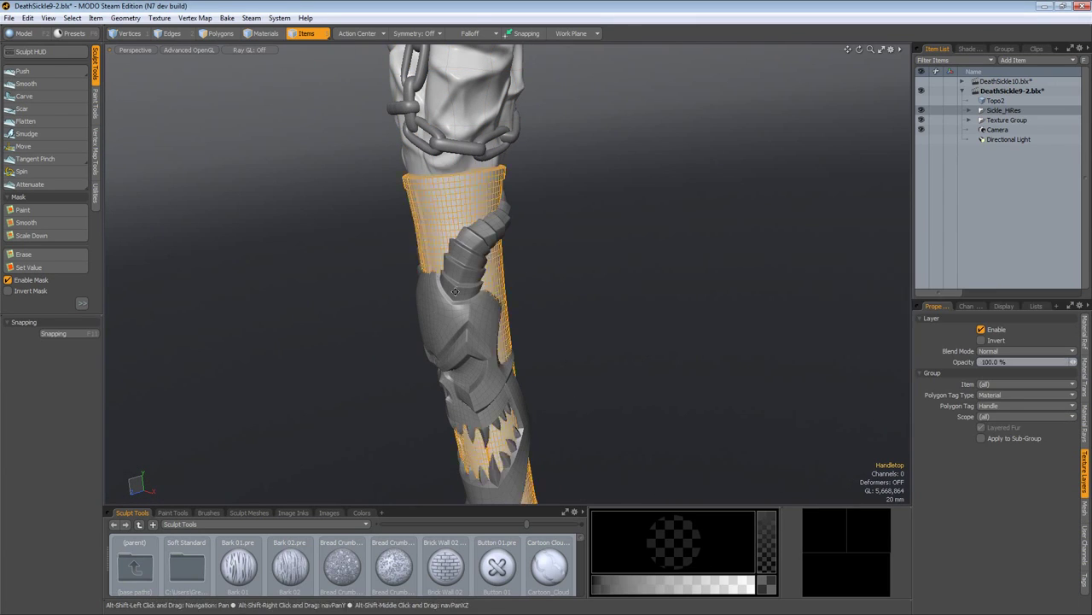
# Select the carved head mesh together with its teeth and assign them a new material named Head.
pyautogui.keyDown('alt'); pyautogui.keyDown('shift'); pyautogui.moveTo(455, 292); pyautogui.dragTo(445, 164); pyautogui.keyUp('shift'); pyautogui.keyUp('alt')
pyautogui.click(484, 284)
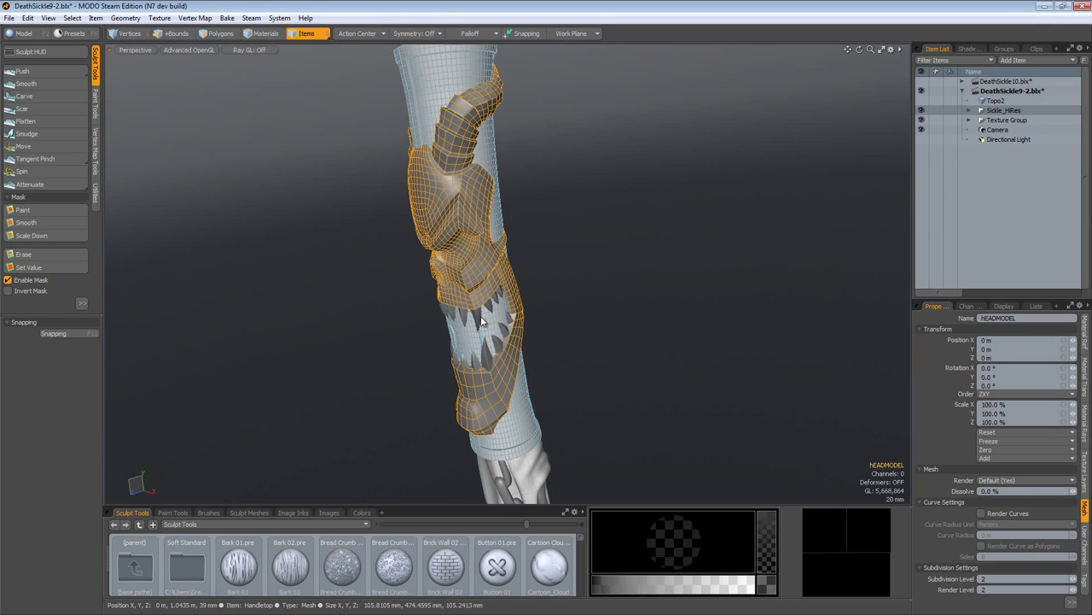
pyautogui.keyDown('alt'); pyautogui.keyDown('shift'); pyautogui.moveTo(479, 292); pyautogui.dragTo(481, 256); pyautogui.keyUp('shift'); pyautogui.keyUp('alt')
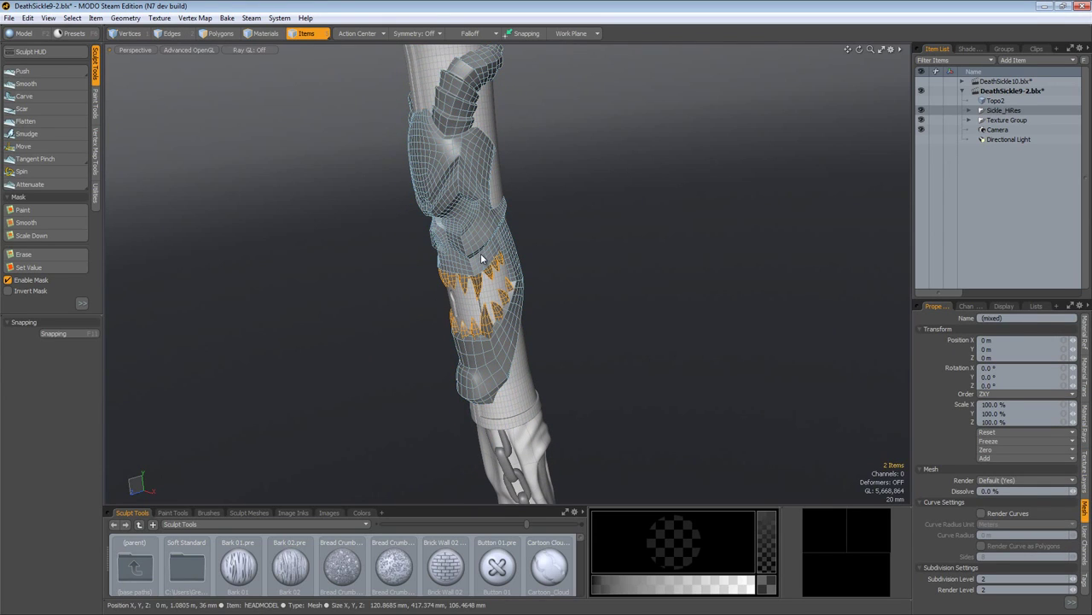
pyautogui.press('[')
pyautogui.press('m')
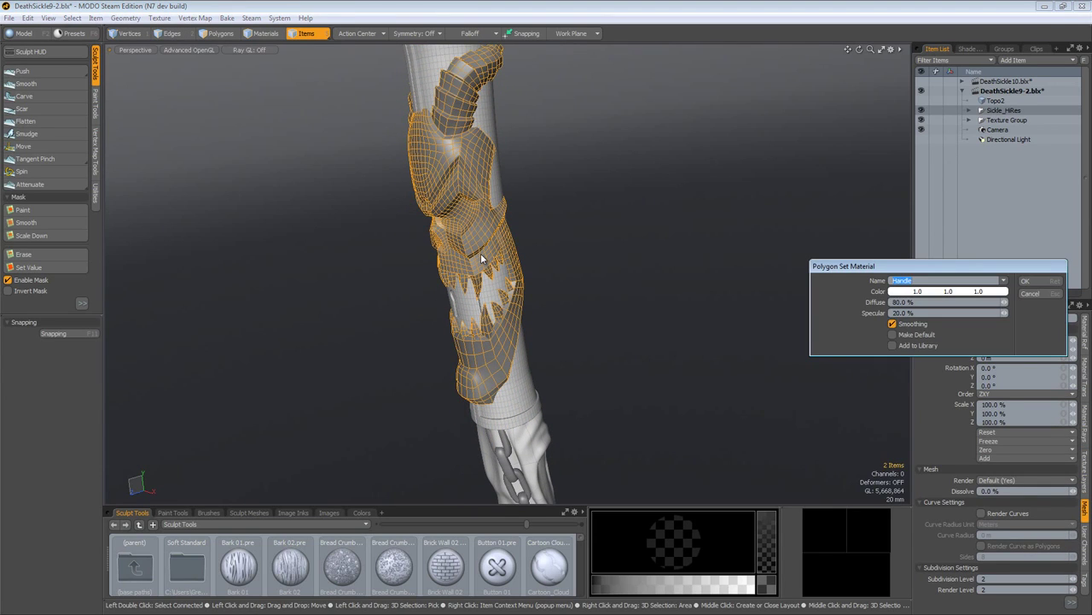
pyautogui.write('Head')
pyautogui.press('Return')
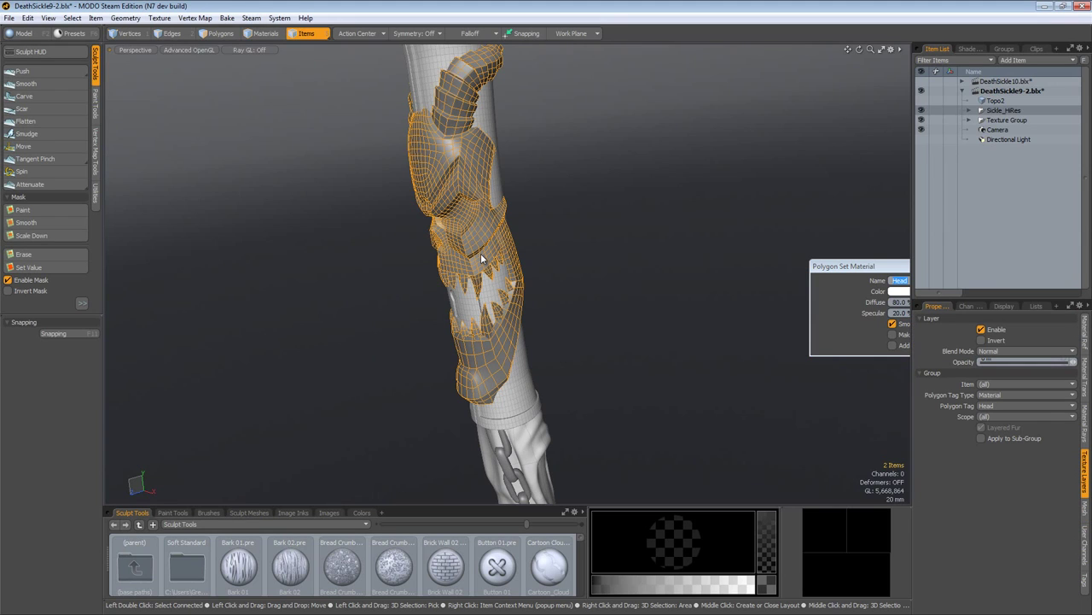
# Pick a chain link on the upper shaft and select the source mesh of that instance.
pyautogui.keyDown('alt'); pyautogui.keyDown('shift'); pyautogui.moveTo(362, 345); pyautogui.dragTo(429, 135); pyautogui.keyUp('shift'); pyautogui.keyUp('alt')
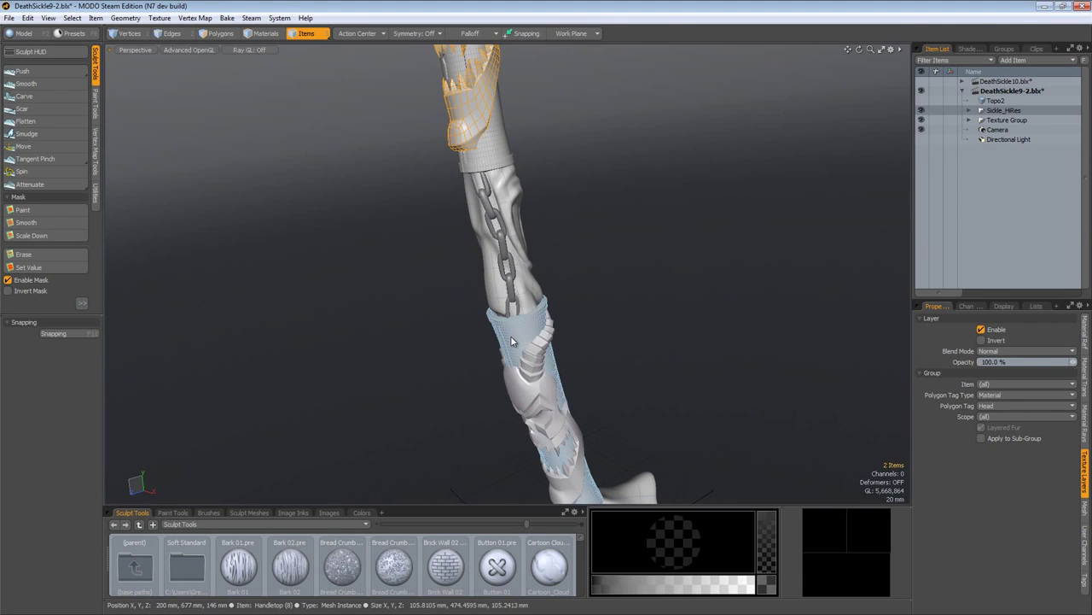
pyautogui.keyDown('ctrl'); pyautogui.keyDown('alt'); pyautogui.moveTo(512, 342); pyautogui.dragTo(483, 327); pyautogui.keyUp('alt'); pyautogui.keyUp('ctrl')
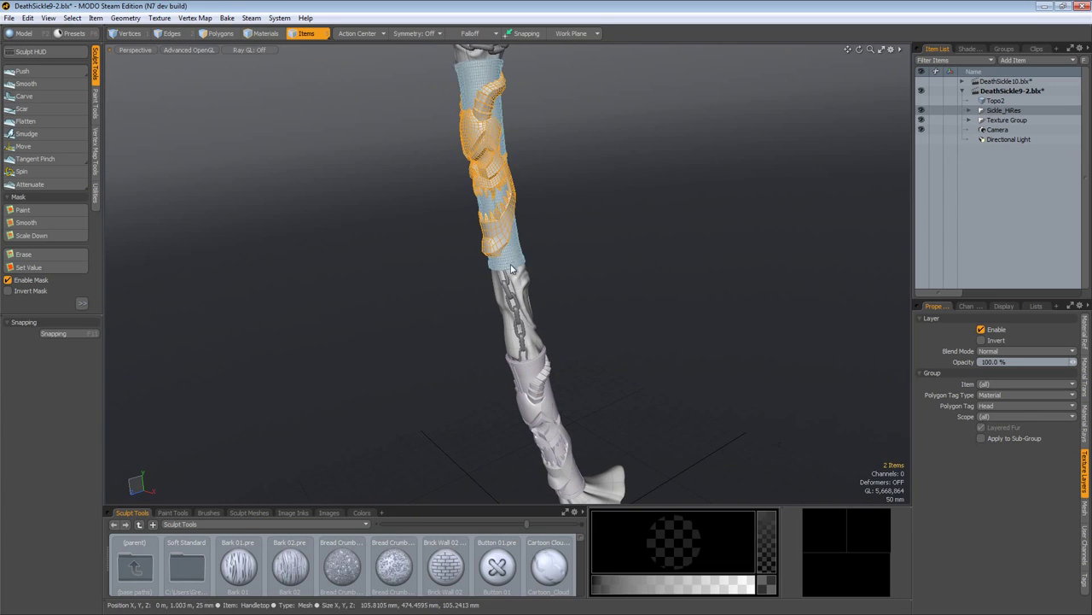
pyautogui.keyDown('alt'); pyautogui.moveTo(536, 358); pyautogui.dragTo(529, 341); pyautogui.keyUp('alt')
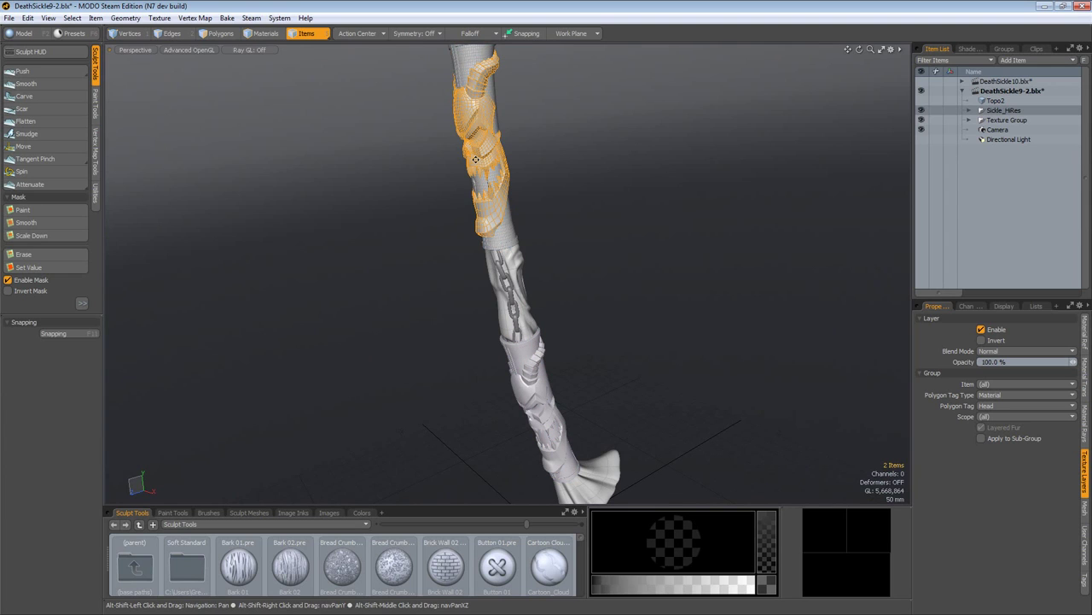
pyautogui.moveTo(476, 186)
pyautogui.keyDown('alt'); pyautogui.keyDown('shift'); pyautogui.mouseDown()
pyautogui.moveTo(485, 256)
pyautogui.moveTo(505, 294)
pyautogui.mouseUp(); pyautogui.keyUp('shift'); pyautogui.keyUp('alt')
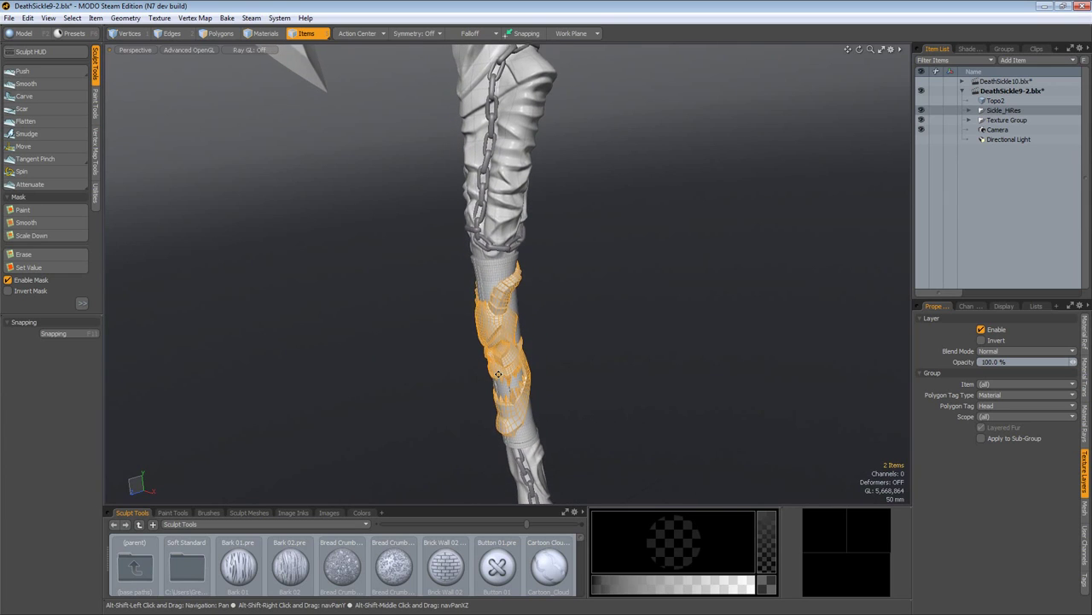
pyautogui.click(483, 215)
pyautogui.keyDown('alt'); pyautogui.moveTo(483, 215); pyautogui.dragTo(566, 200); pyautogui.keyUp('alt')
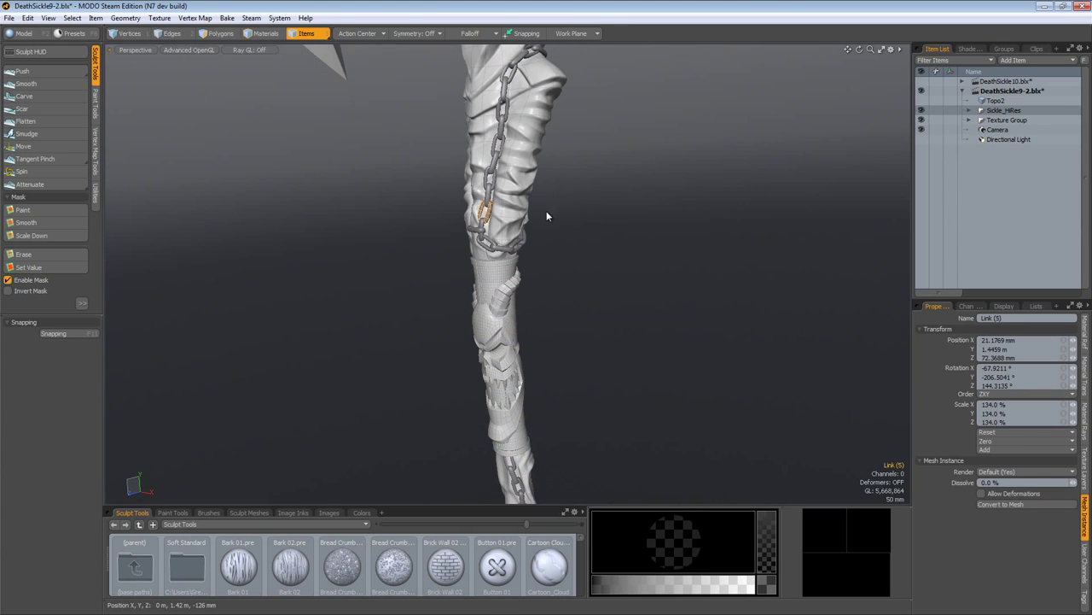
pyautogui.click(489, 214)
pyautogui.keyDown('alt'); pyautogui.moveTo(489, 215); pyautogui.dragTo(493, 218); pyautogui.keyUp('alt')
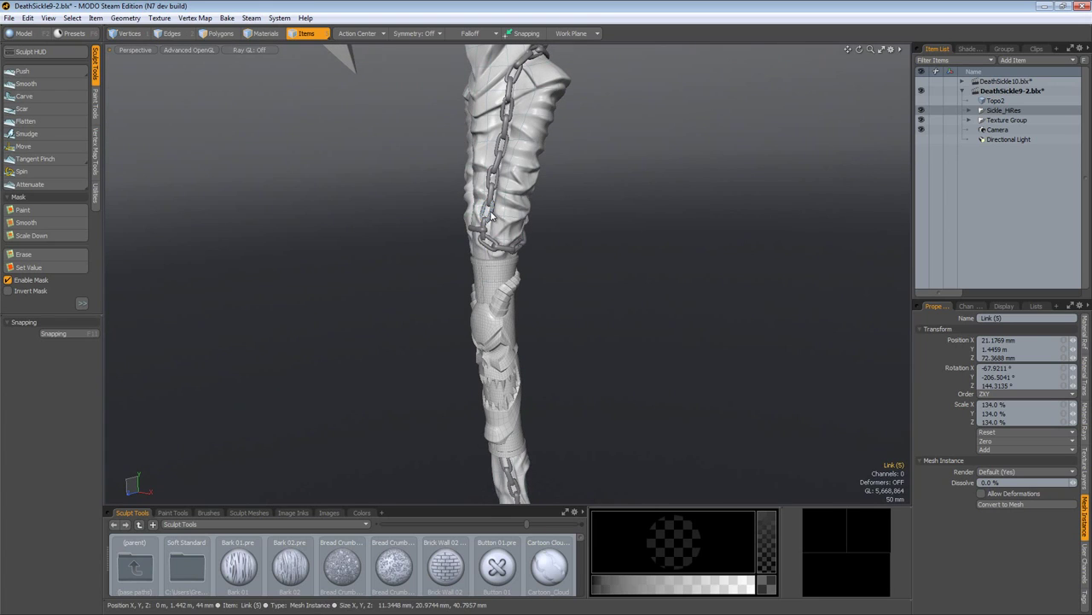
pyautogui.rightClick(492, 216)
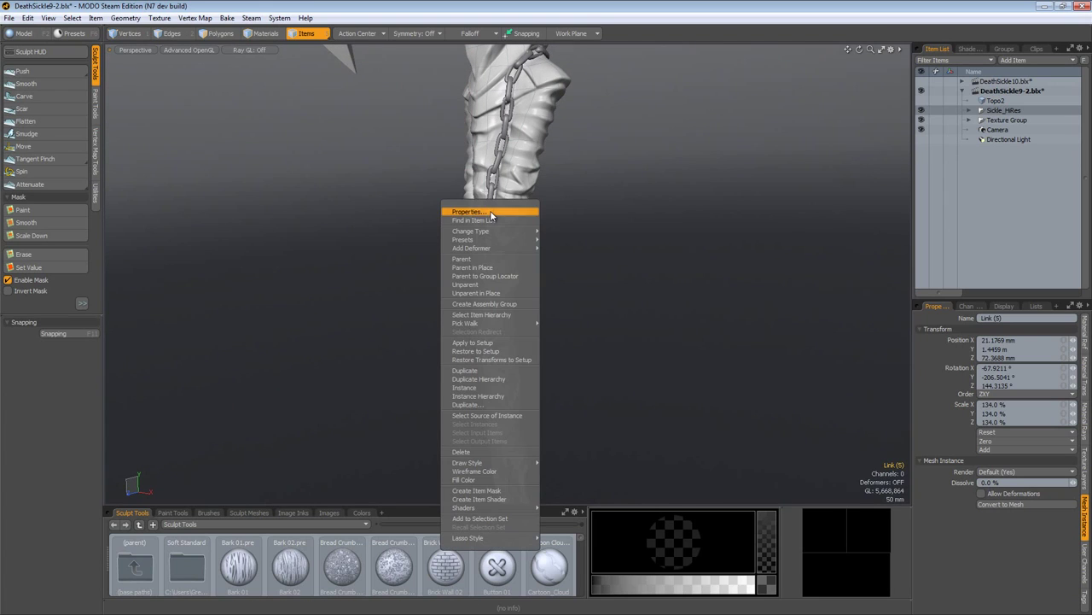
pyautogui.click(495, 414)
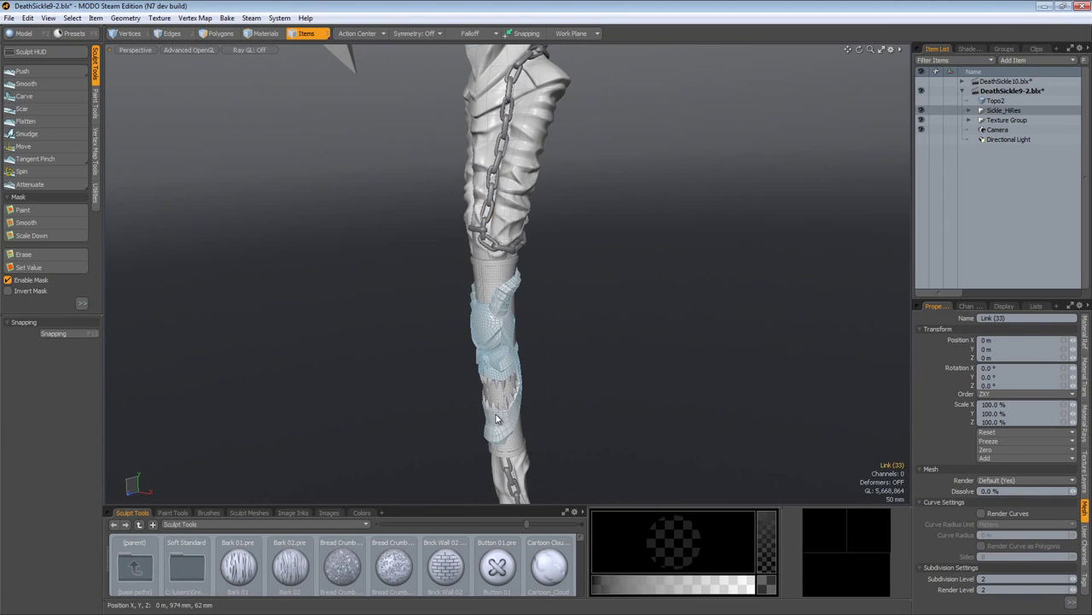
# Expand the MasterSickle and Chain groups under Sickle_HiRes and make the hidden source link mesh visible.
pyautogui.click(968, 110)
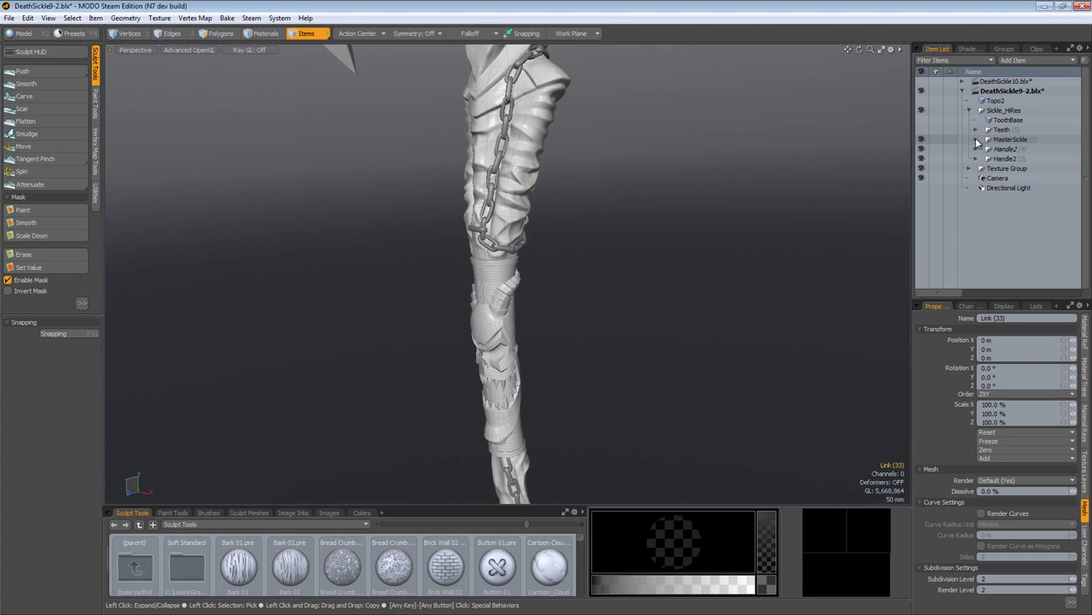
pyautogui.click(976, 139)
pyautogui.click(982, 177)
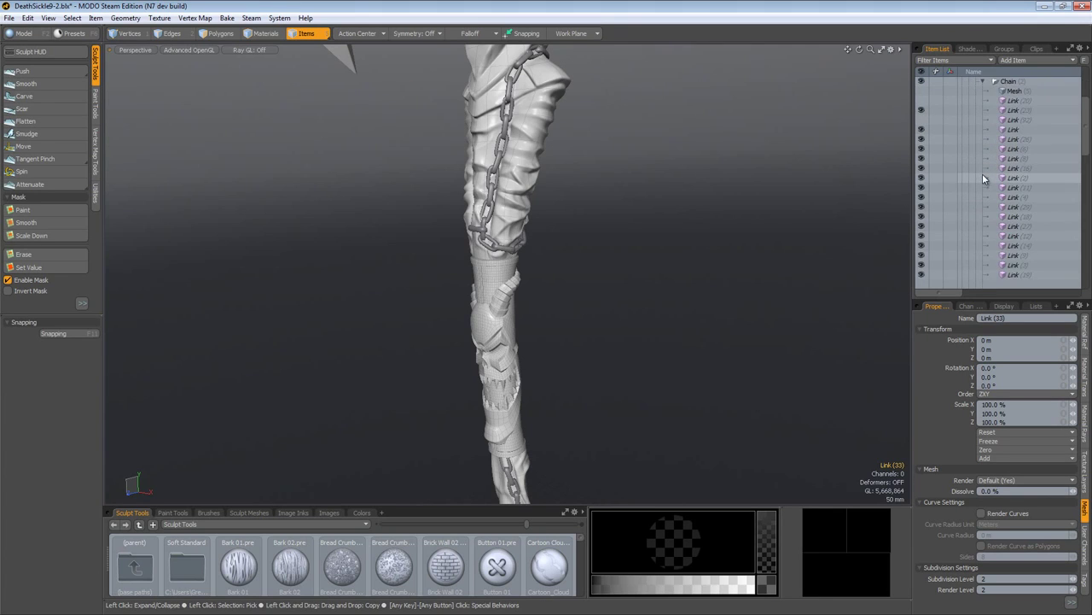
pyautogui.scroll(-5, 979, 177)
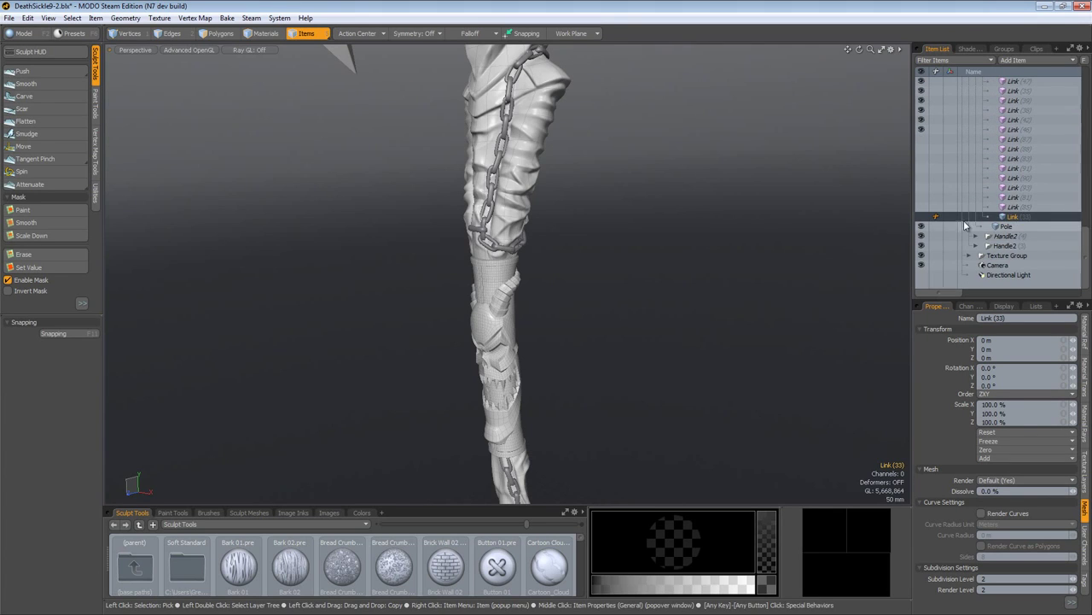
pyautogui.click(922, 216)
pyautogui.keyDown('alt'); pyautogui.keyDown('shift'); pyautogui.moveTo(621, 313); pyautogui.dragTo(624, 48); pyautogui.keyUp('shift'); pyautogui.keyUp('alt')
pyautogui.keyDown('alt'); pyautogui.keyDown('shift'); pyautogui.moveTo(562, 246); pyautogui.dragTo(509, 388); pyautogui.keyUp('shift'); pyautogui.keyUp('alt')
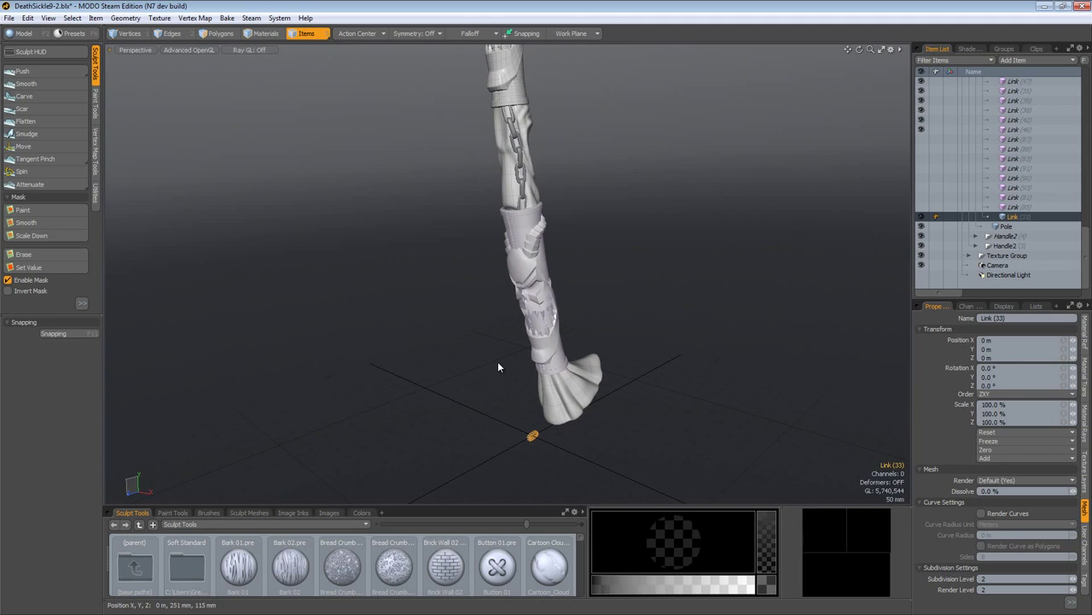
# Assign a new material named CHain to the source link mesh.
pyautogui.press('m')
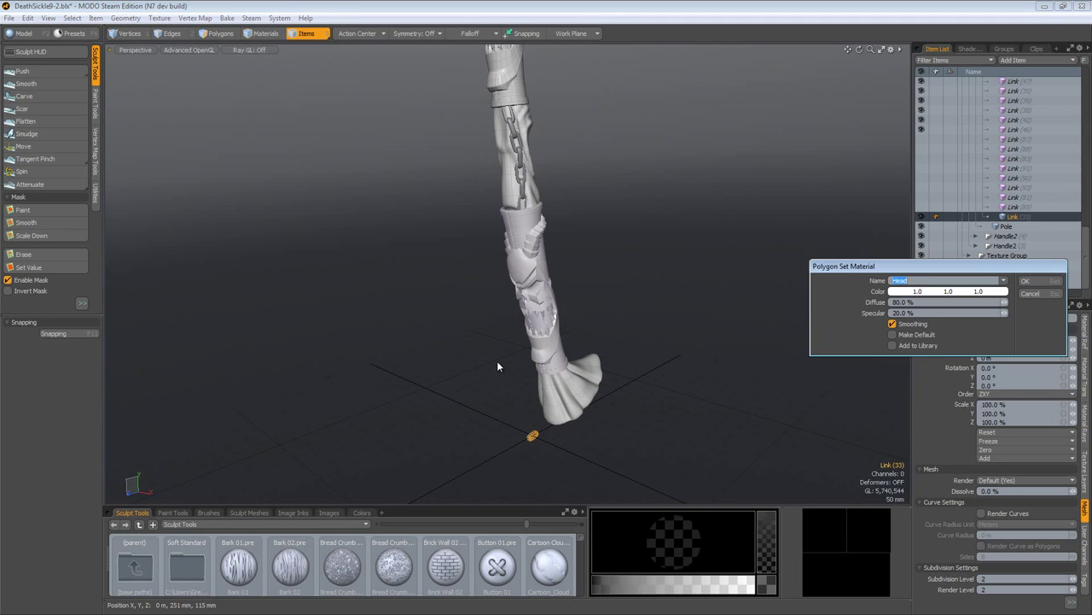
pyautogui.write('Chain')
pyautogui.press('Return')
# Show the scene's shading layers and change their view from Material to Shader Tree.
pyautogui.keyDown('alt'); pyautogui.keyDown('shift'); pyautogui.moveTo(600, 147); pyautogui.dragTo(555, 397); pyautogui.keyUp('shift'); pyautogui.keyUp('alt')
pyautogui.click(968, 48)
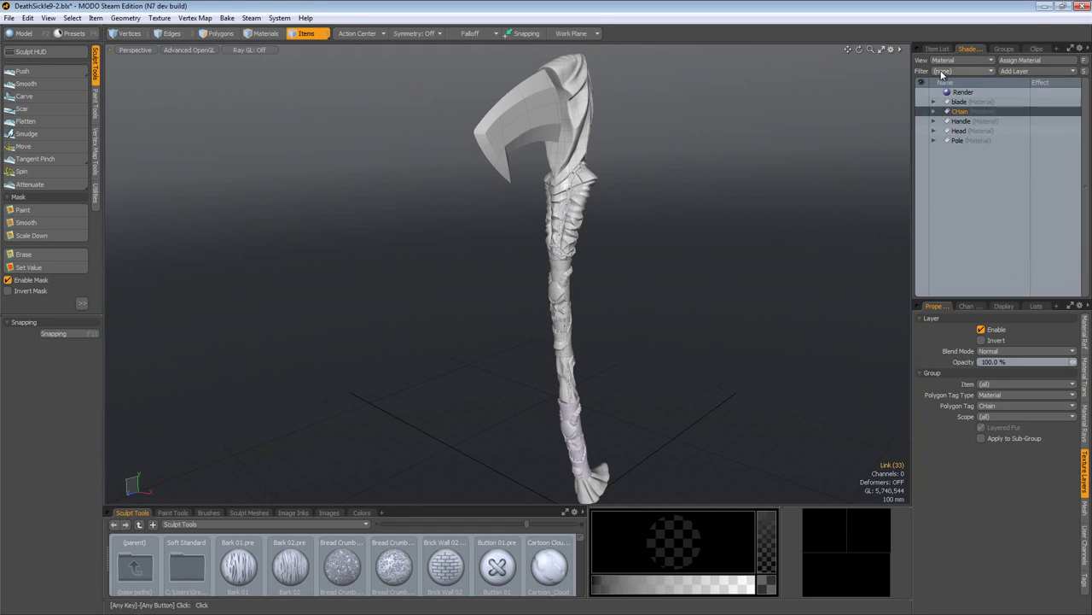
pyautogui.click(949, 61)
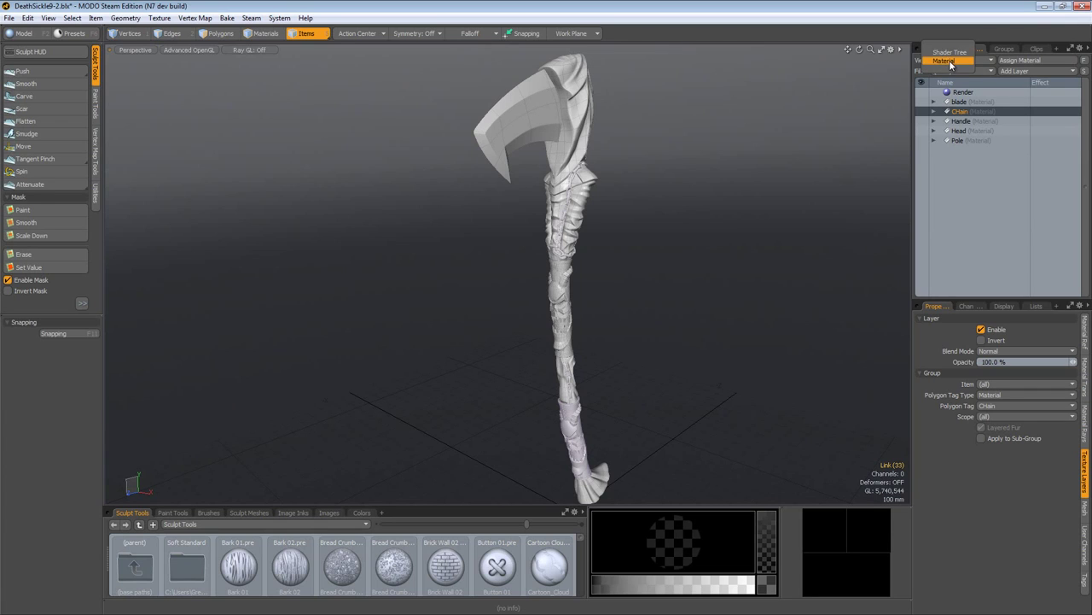
pyautogui.click(949, 52)
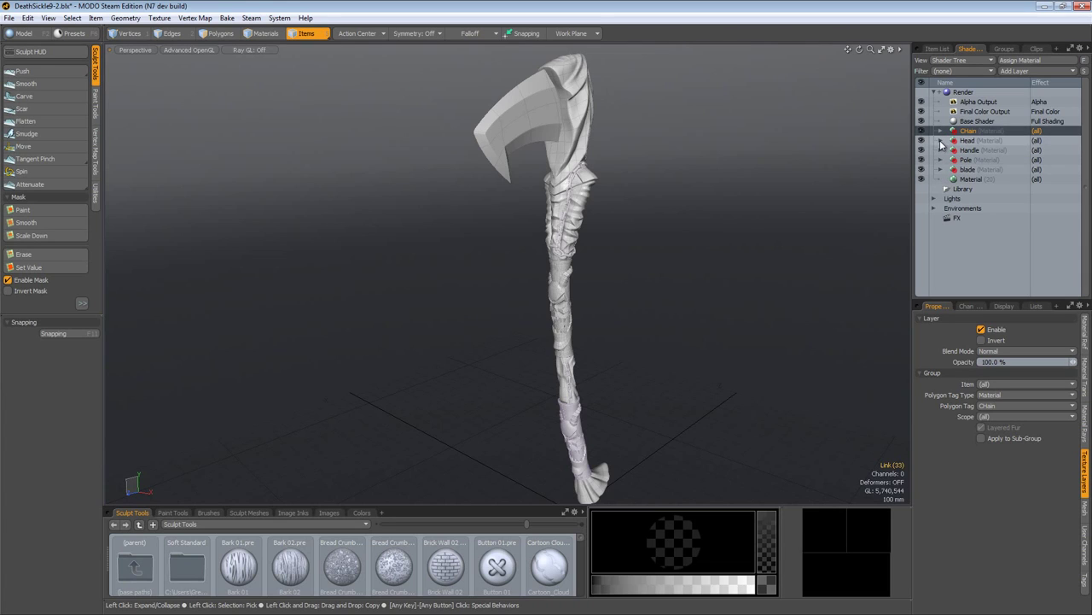
# Set the diffuse color of the Head group's material to red-orange, RGB 1.0, 0.1, 0.0.
pyautogui.click(941, 142)
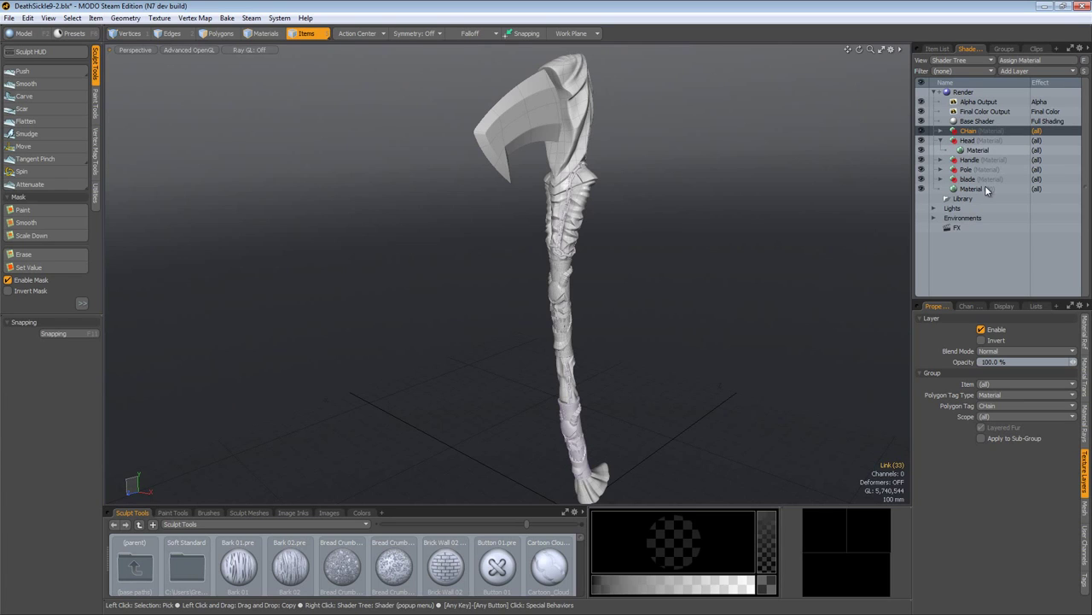
pyautogui.click(975, 150)
pyautogui.click(1004, 340)
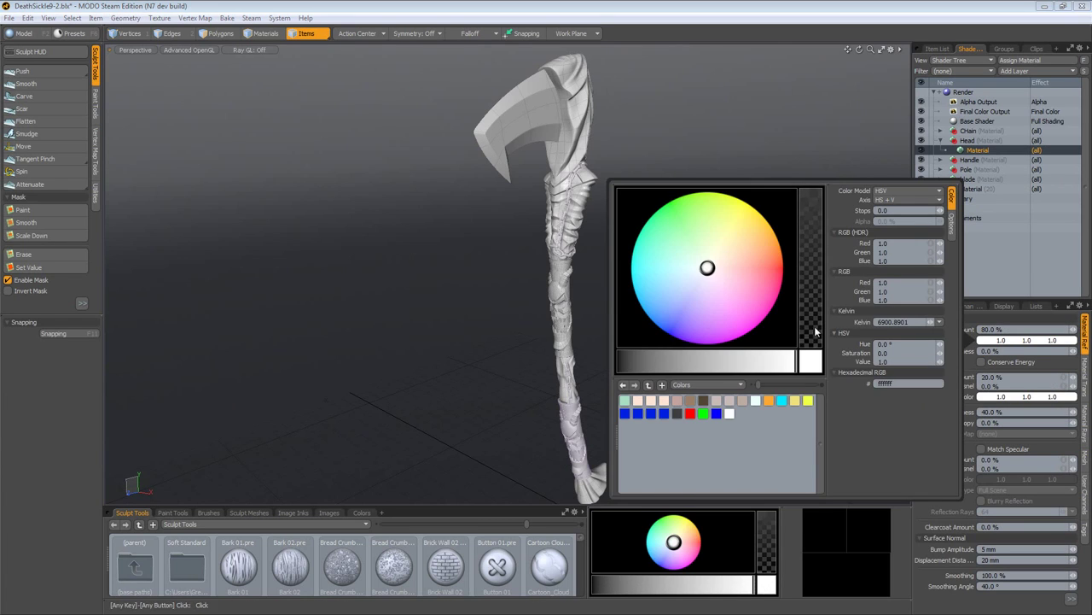
pyautogui.moveTo(708, 266); pyautogui.dragTo(782, 258)
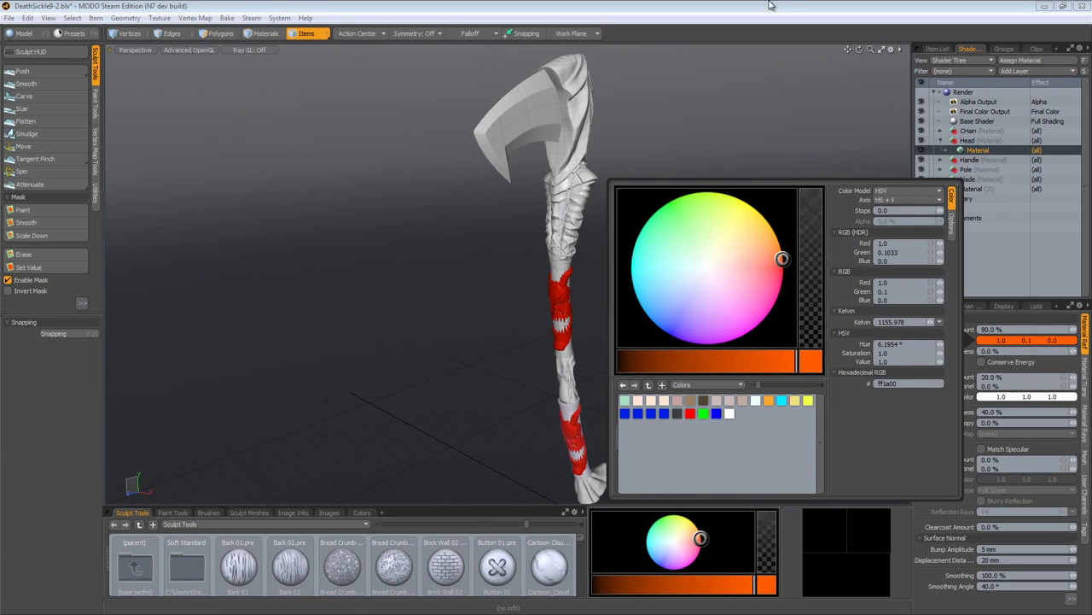
# Open the Material Editor to preview the sickle's shading.
pyautogui.click(161, 18)
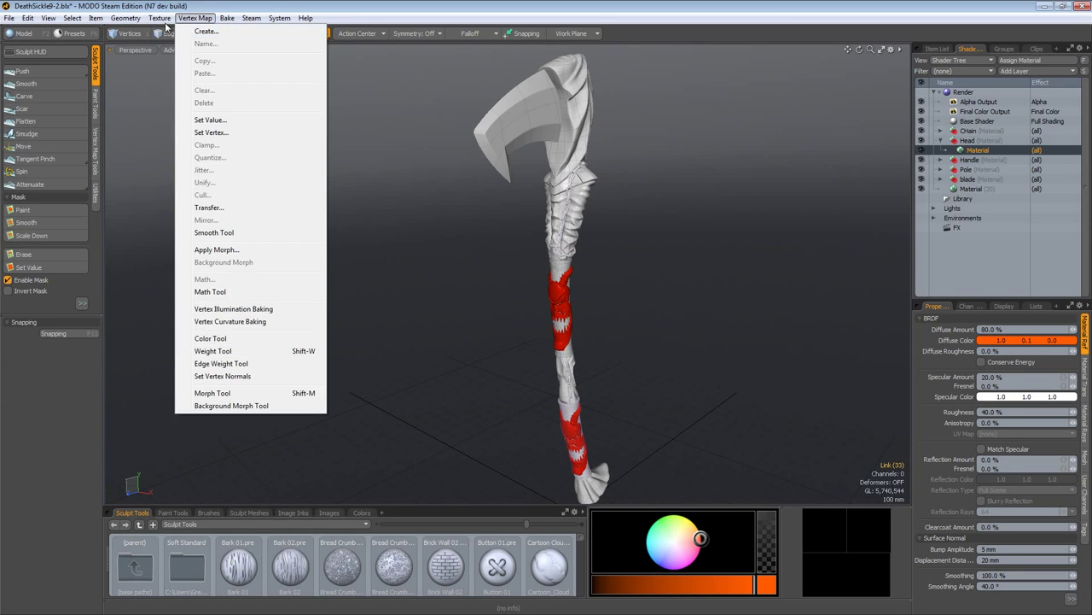
pyautogui.click(170, 32)
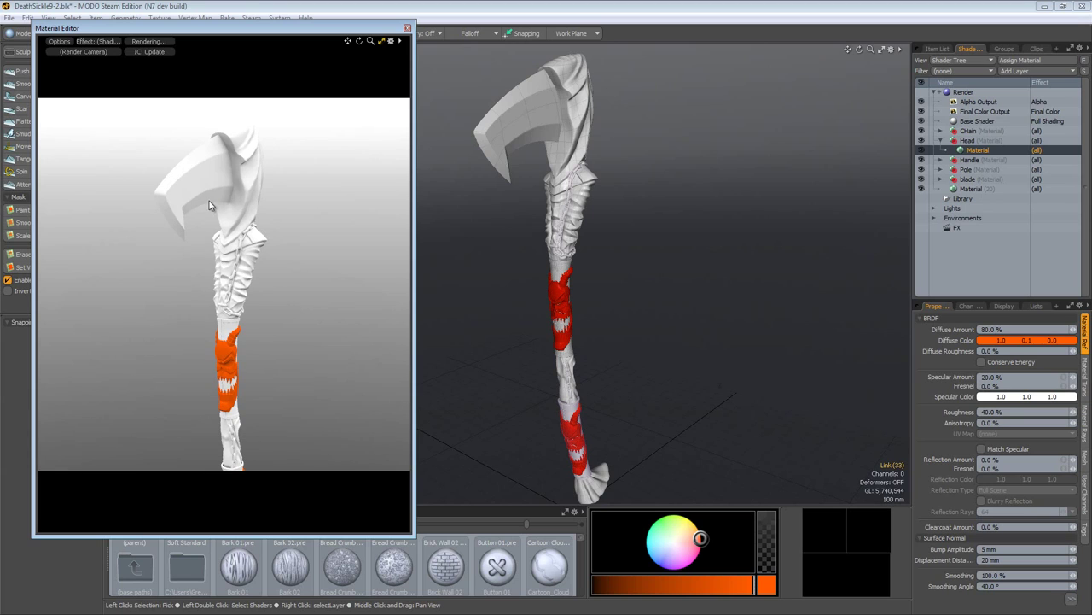
# Examine the sickle's shading from several angles in the Material Editor's enlarged render preview.
pyautogui.click(382, 43)
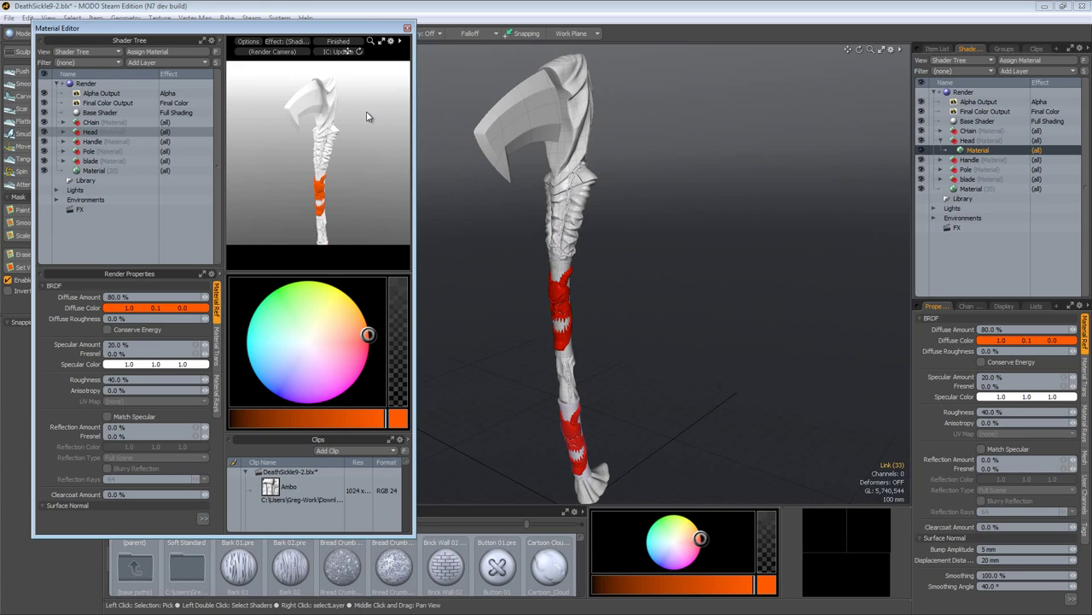
pyautogui.hotkey('ctrl', 'space')
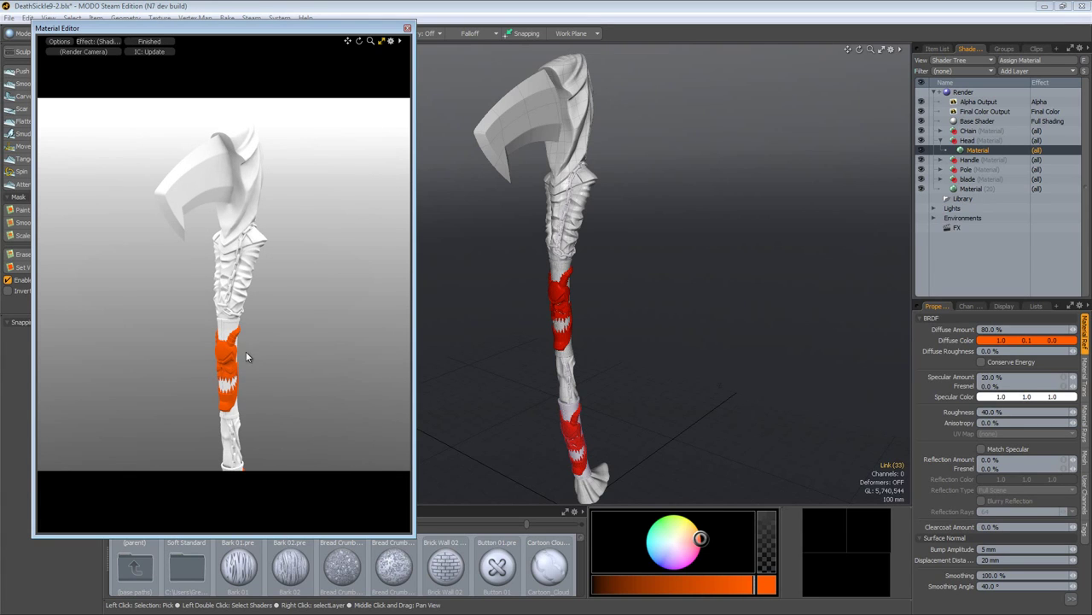
pyautogui.keyDown('alt'); pyautogui.moveTo(236, 346); pyautogui.dragTo(222, 293); pyautogui.keyUp('alt')
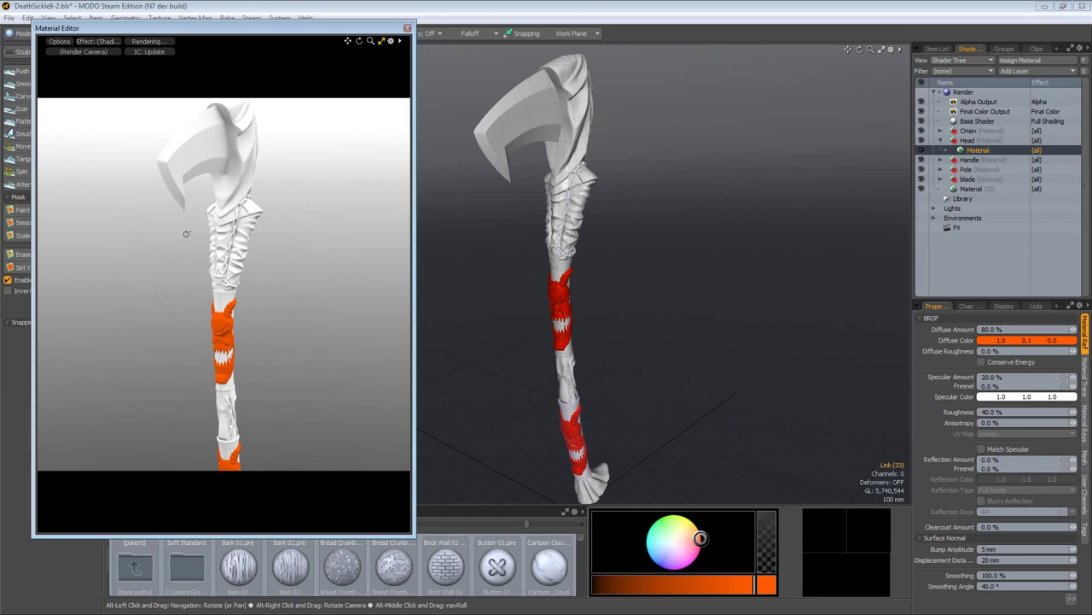
pyautogui.keyDown('alt'); pyautogui.moveTo(185, 234); pyautogui.dragTo(238, 239); pyautogui.keyUp('alt')
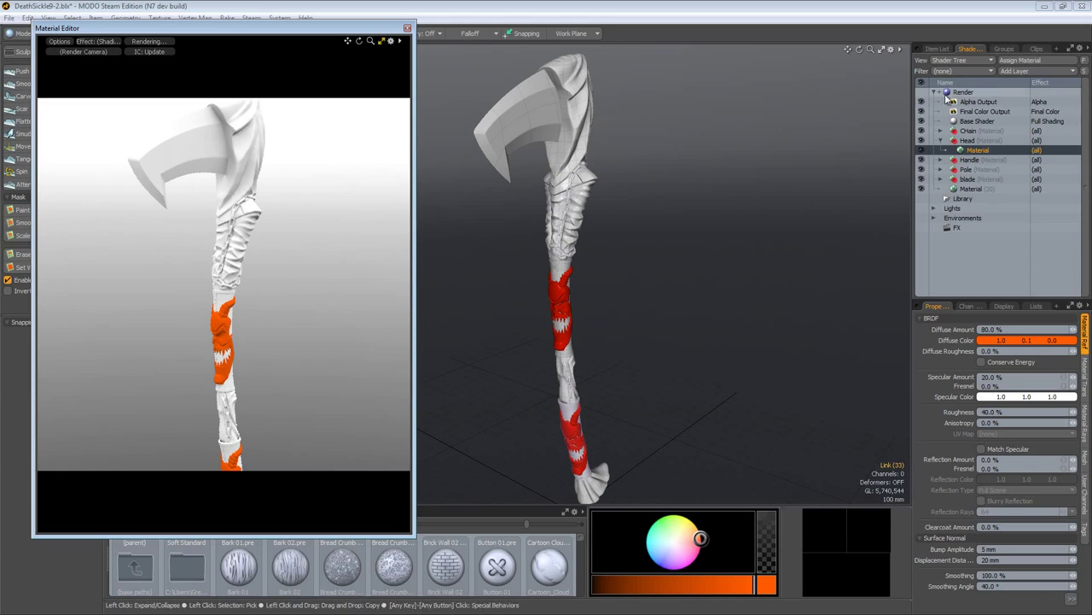
# Toggle the Directional Light's visibility and check the effect on the sickle in the render preview.
pyautogui.click(938, 49)
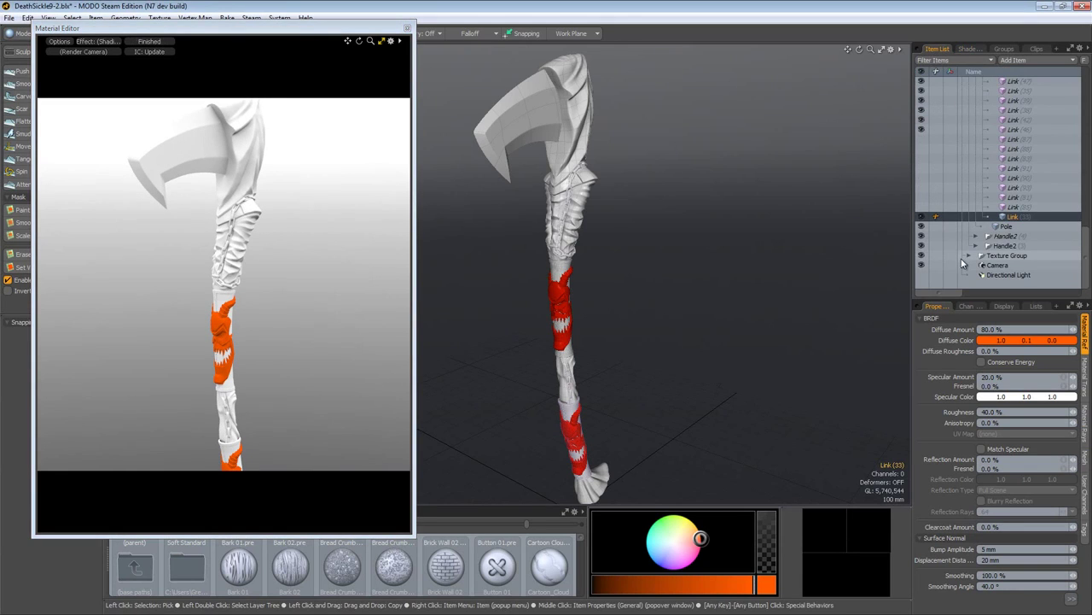
pyautogui.click(921, 276)
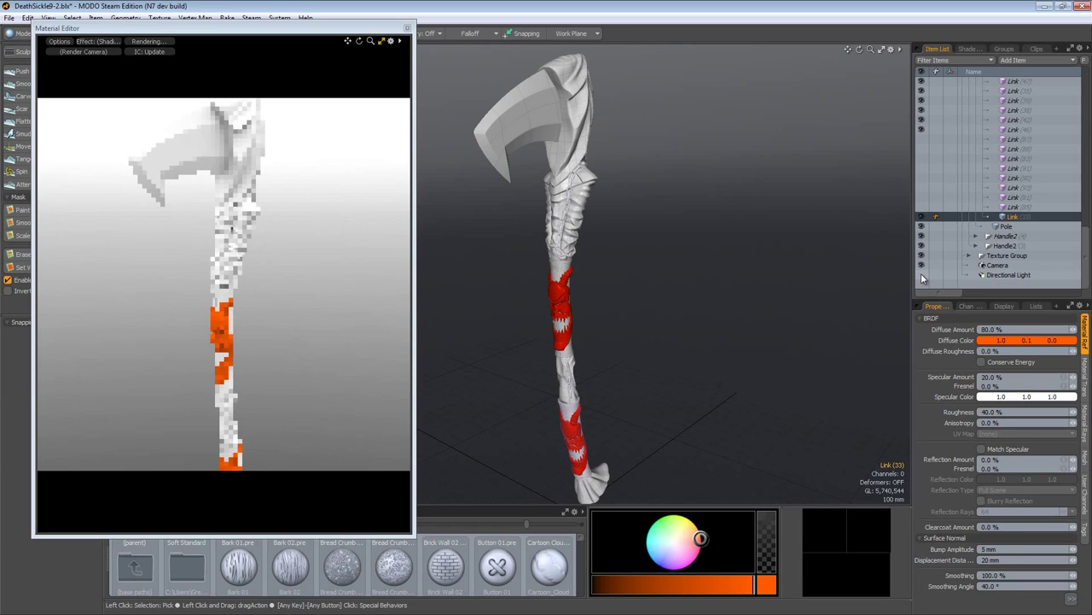
pyautogui.keyDown('alt'); pyautogui.moveTo(235, 304); pyautogui.dragTo(260, 311); pyautogui.keyUp('alt')
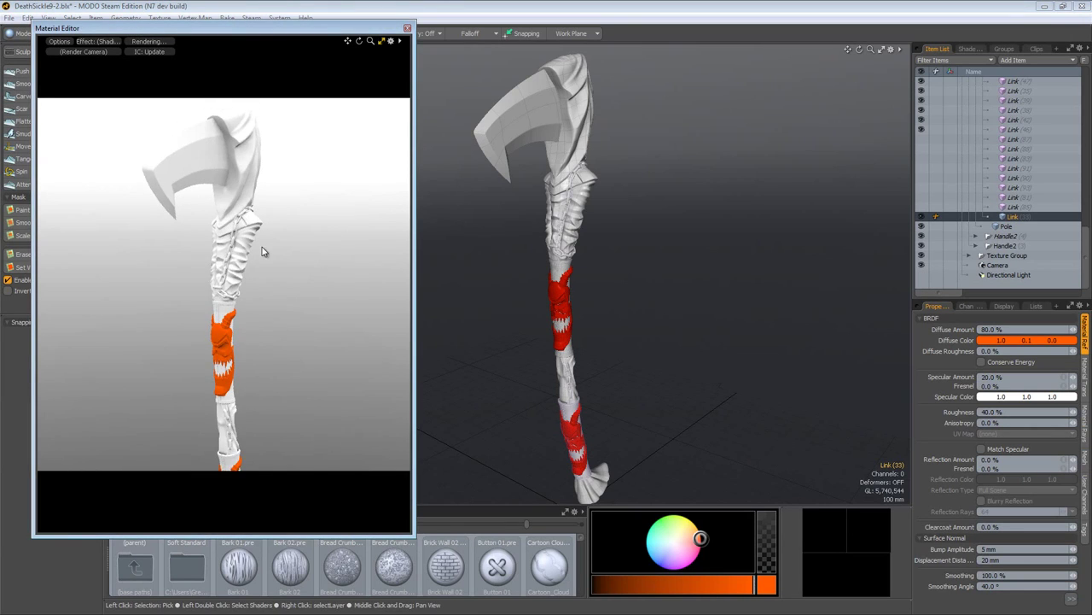
# Set the diffuse color of the Head group's material to white, RGB 1.0, 1.0, 1.0.
pyautogui.click(969, 48)
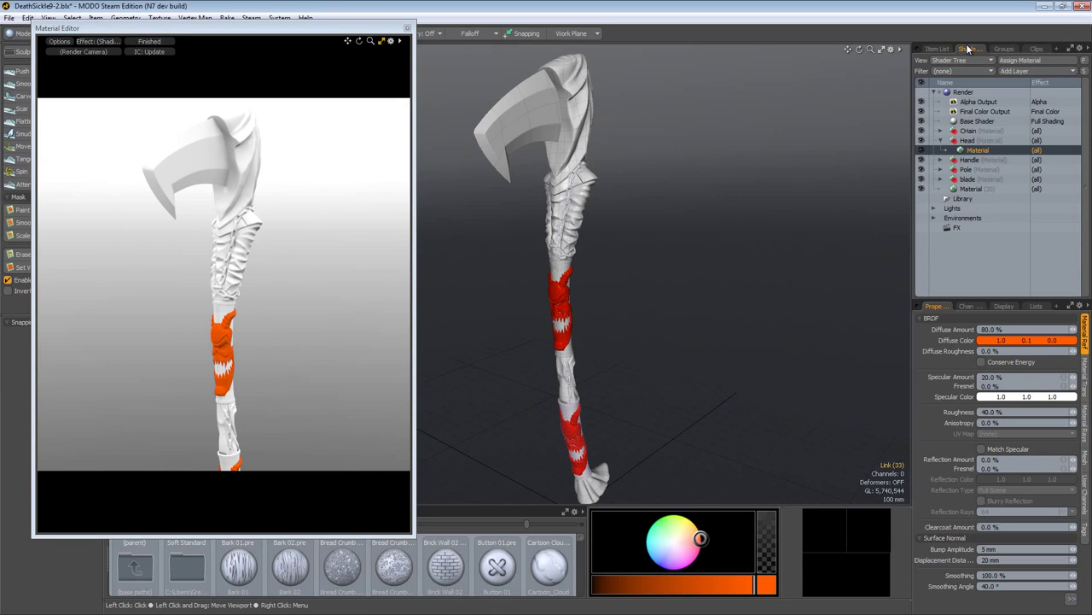
pyautogui.click(964, 141)
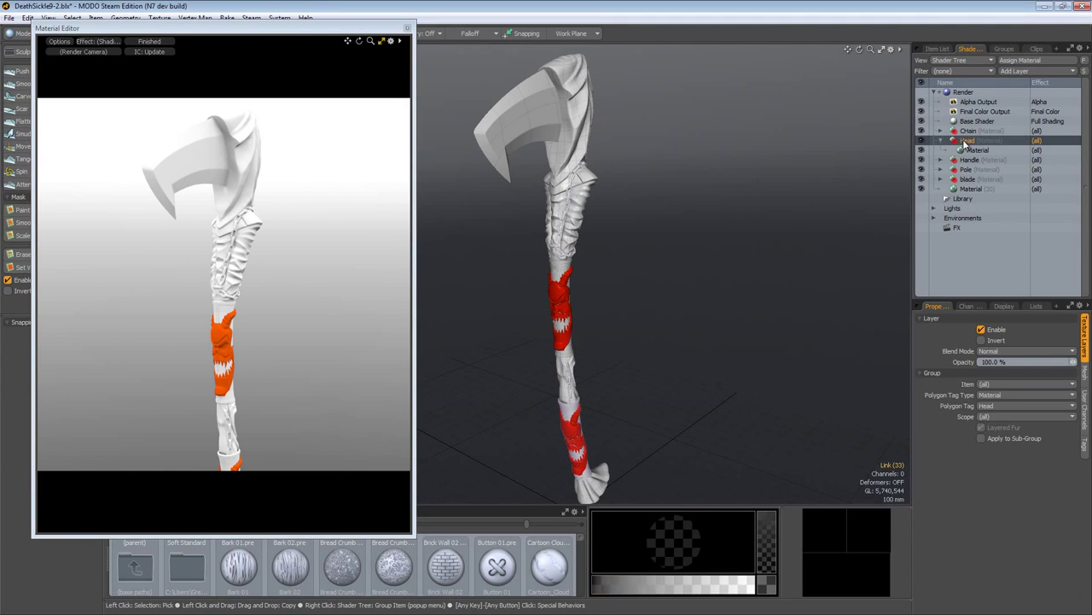
pyautogui.click(975, 150)
pyautogui.click(995, 341)
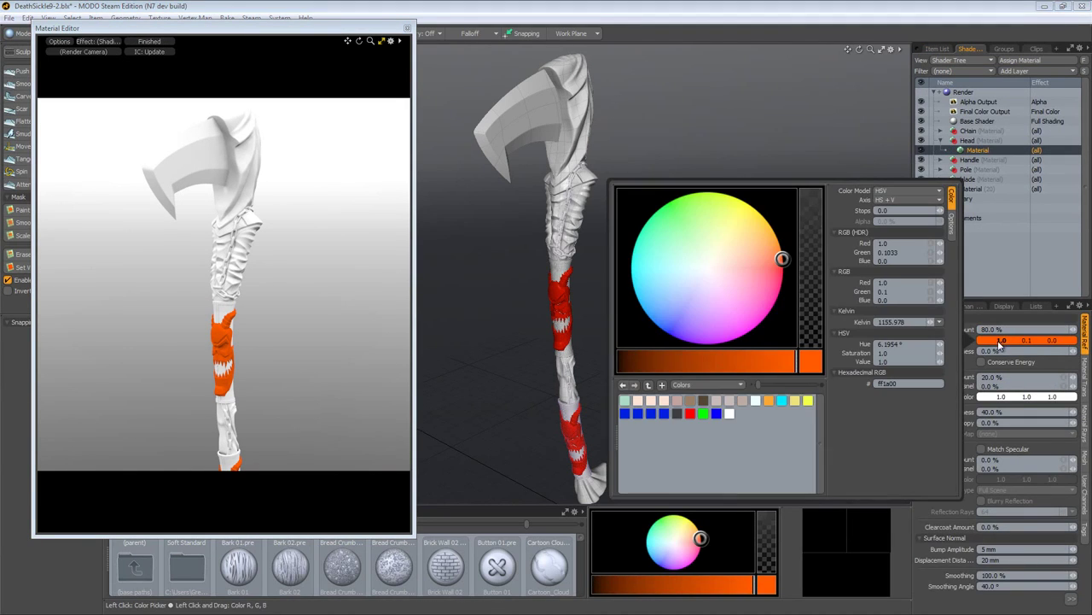
pyautogui.click(730, 414)
pyautogui.click(787, 6)
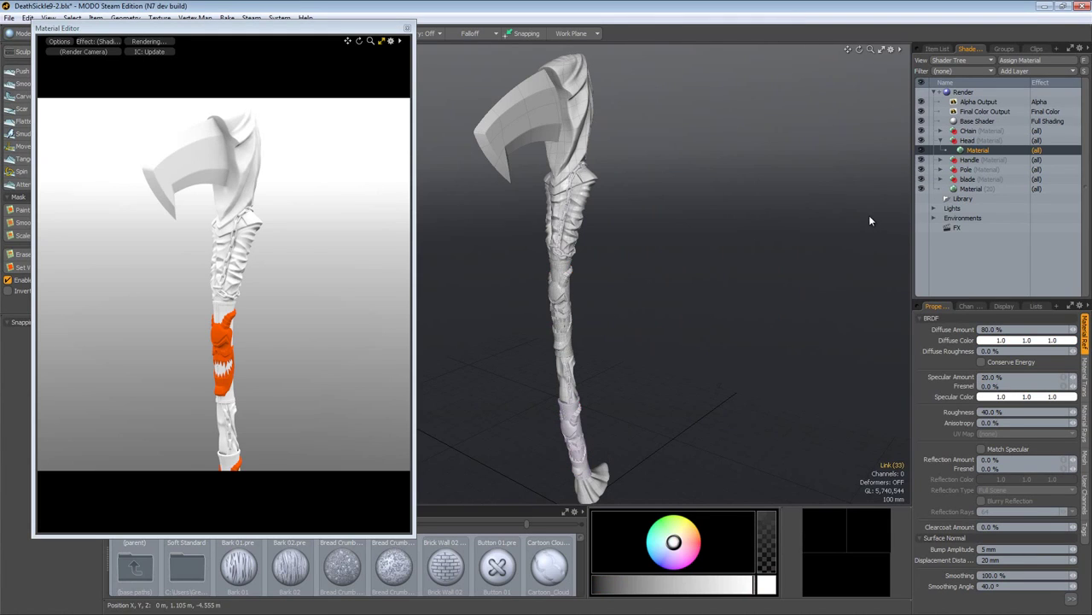
# Open the Preset Browser from the Head group's material and show the Gold presets under Materials, Metal.
pyautogui.rightClick(964, 149)
pyautogui.click(953, 273)
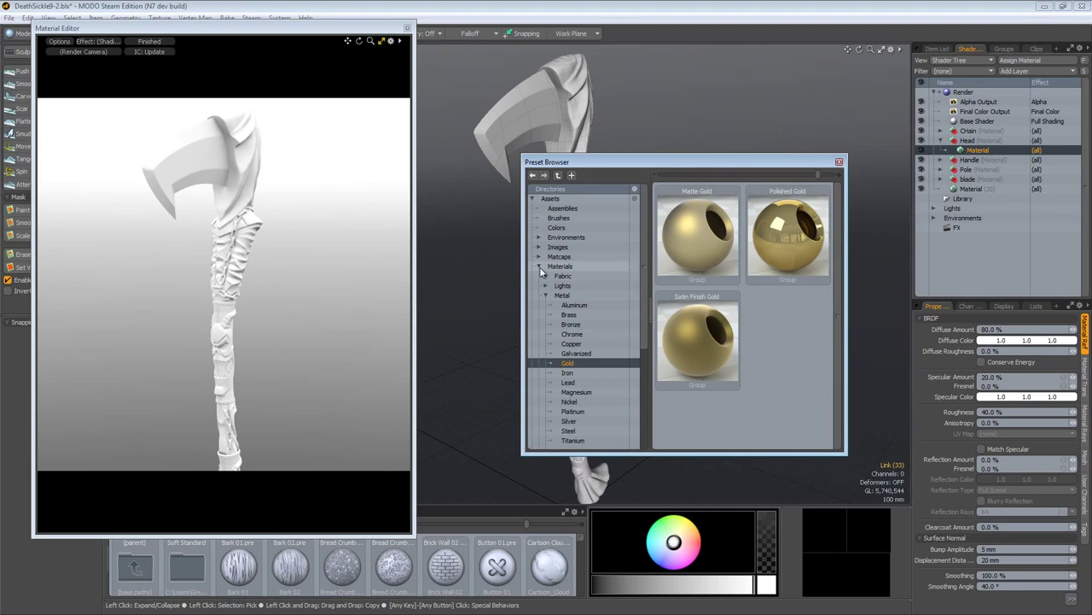
pyautogui.click(547, 295)
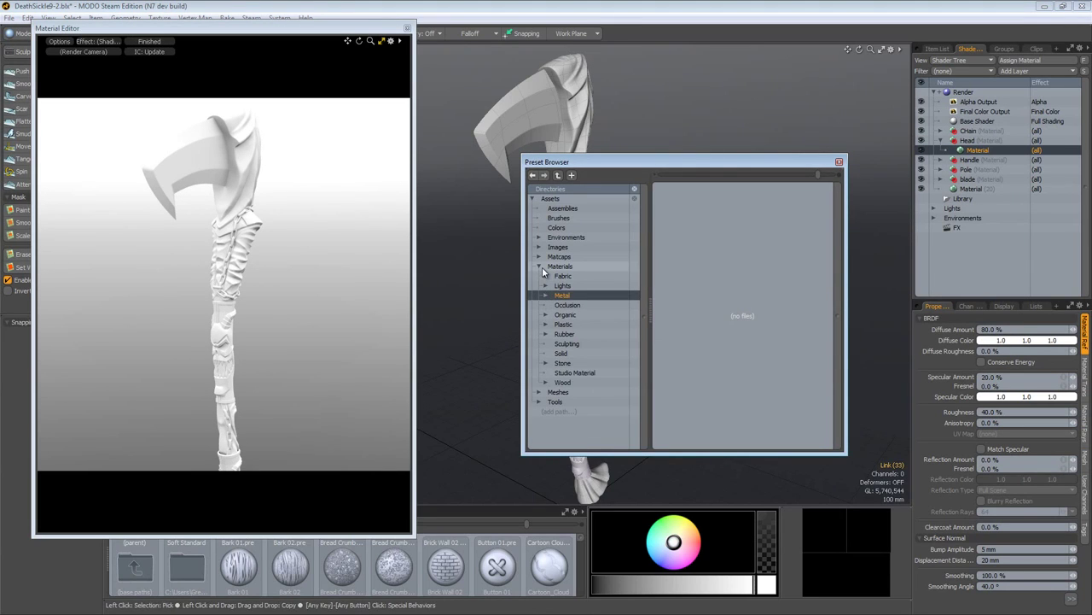
pyautogui.click(538, 265)
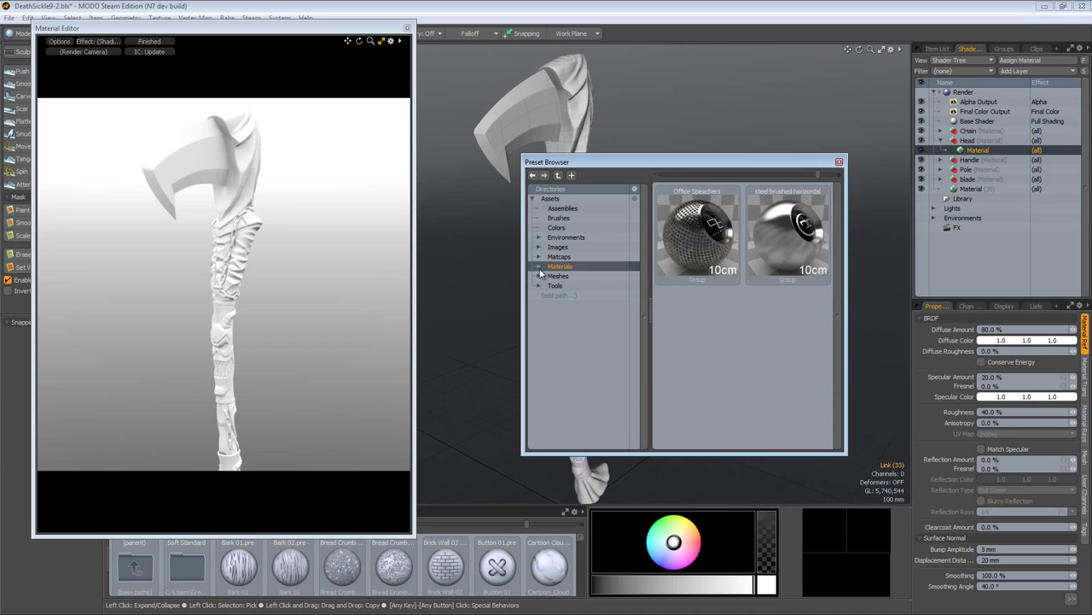
pyautogui.click(539, 266)
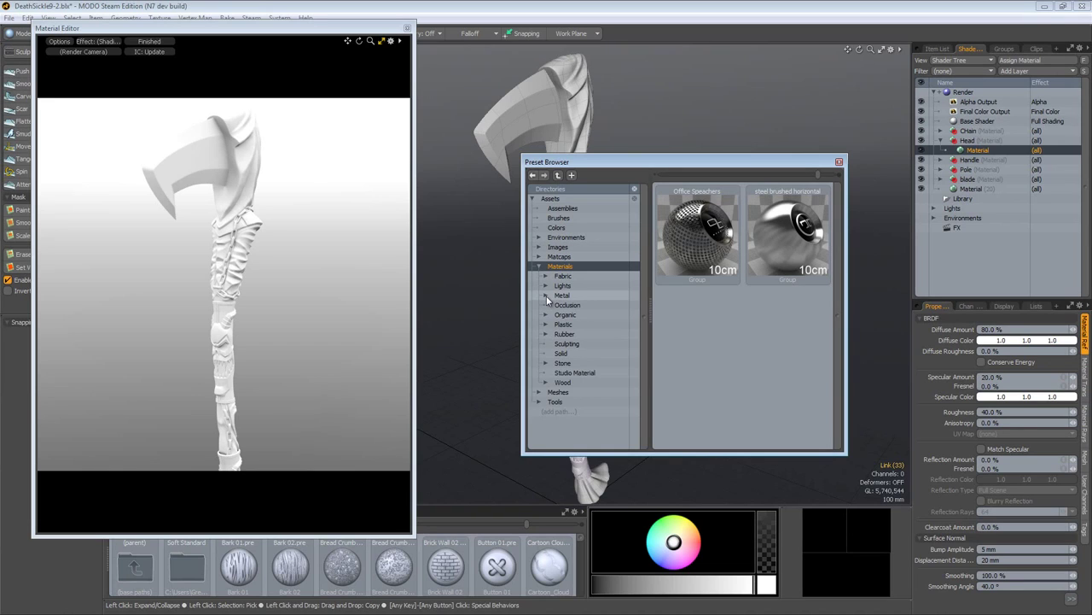
pyautogui.click(546, 296)
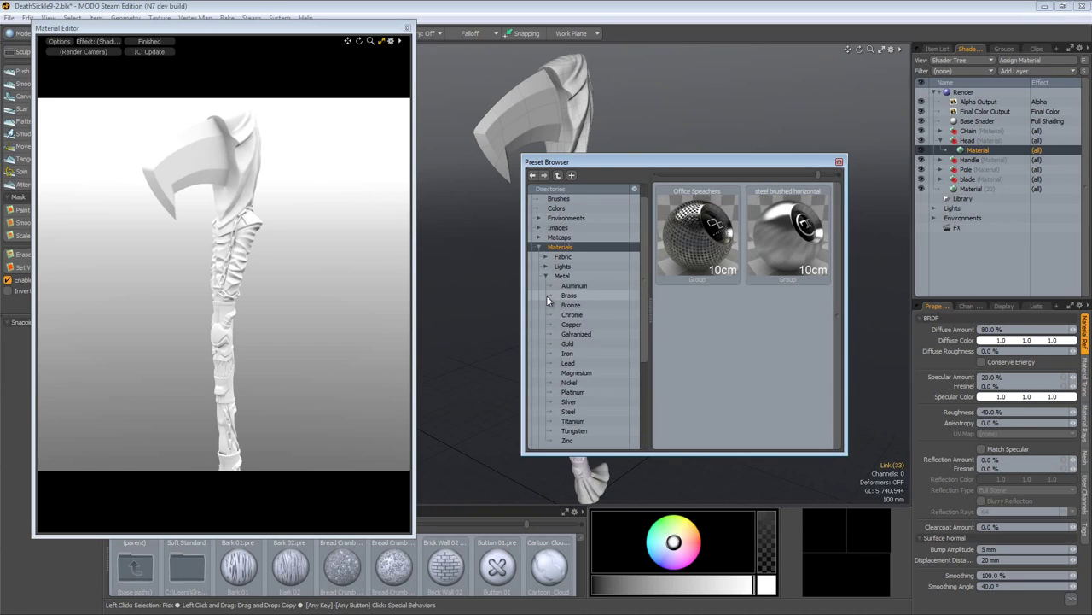
pyautogui.click(568, 343)
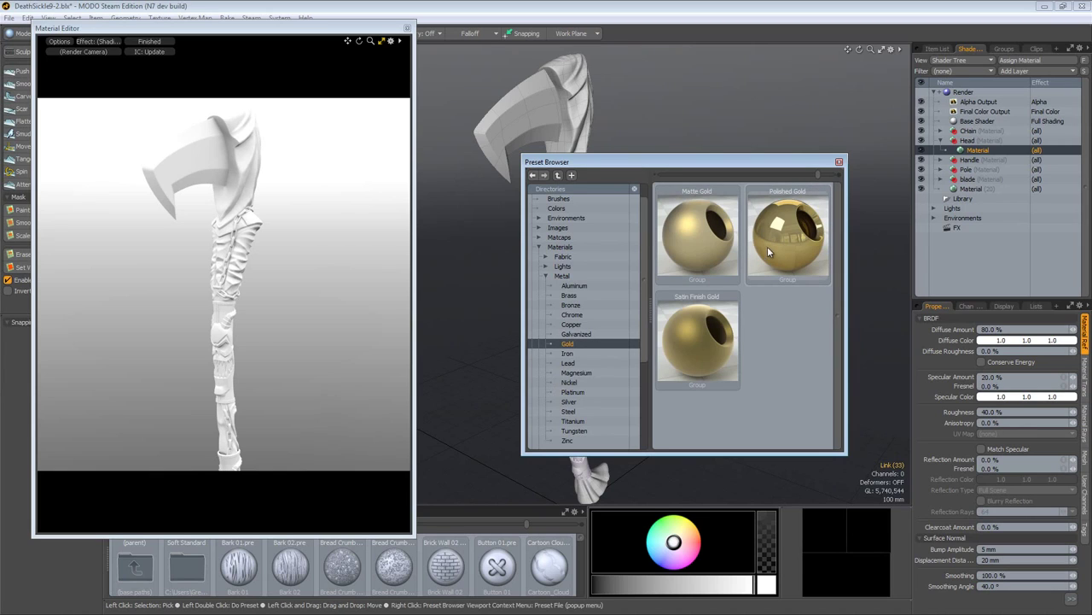
# Try the Polished Gold preset as a layer above the Head group's material, view it on the skulls, and undo it.
pyautogui.moveTo(785, 226); pyautogui.dragTo(979, 151)
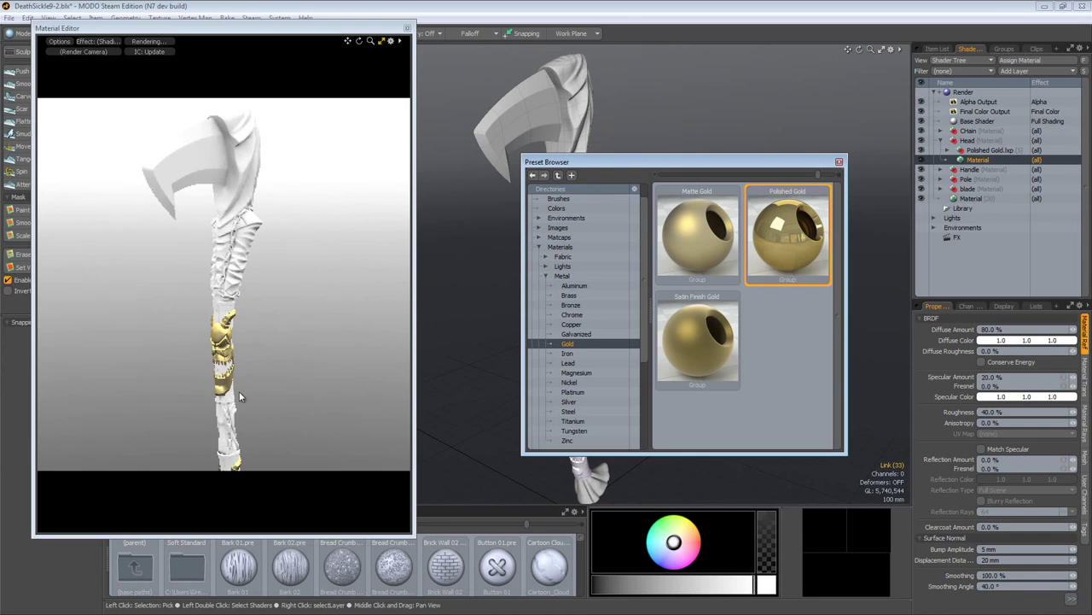
pyautogui.keyDown('alt'); pyautogui.keyDown('shift'); pyautogui.moveTo(272, 332); pyautogui.dragTo(268, 287); pyautogui.keyUp('shift'); pyautogui.keyUp('alt')
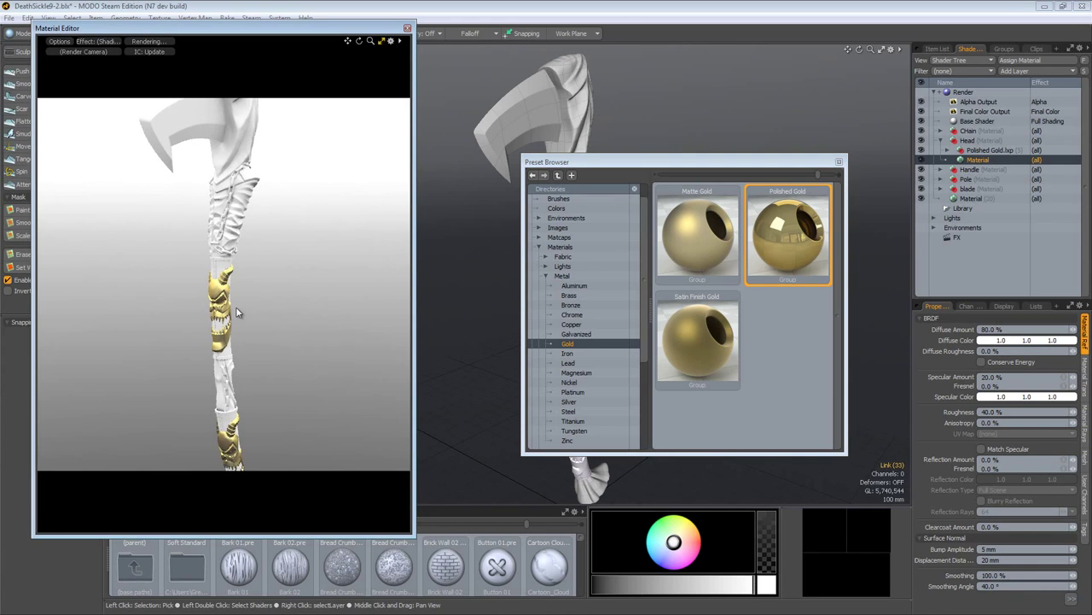
pyautogui.keyDown('alt'); pyautogui.moveTo(292, 323); pyautogui.dragTo(244, 316); pyautogui.keyUp('alt')
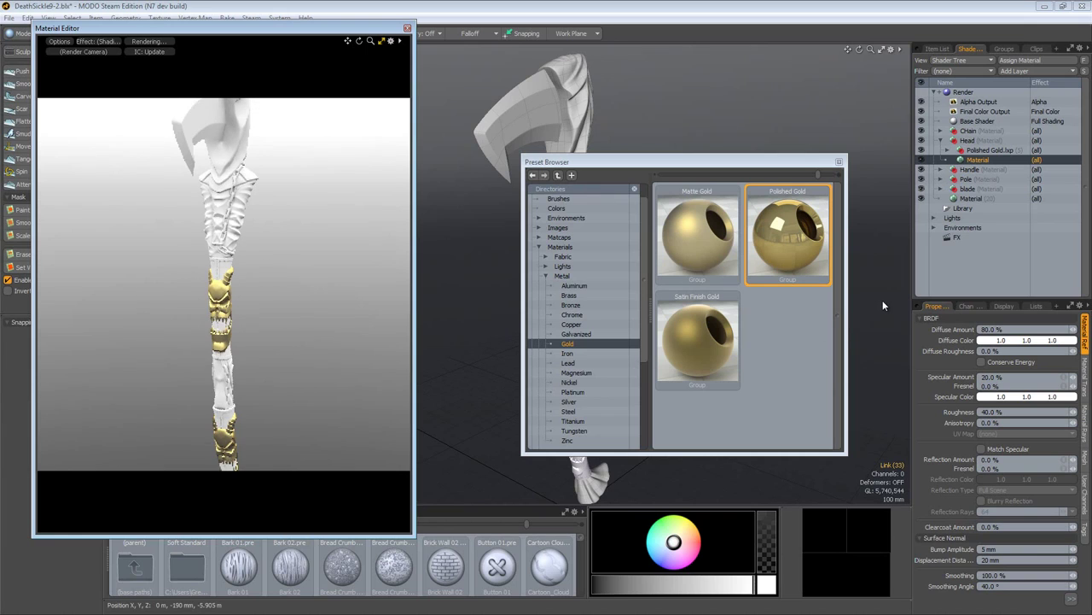
pyautogui.hotkey('ctrl', 'z')
pyautogui.hotkey('ctrl', 'z')
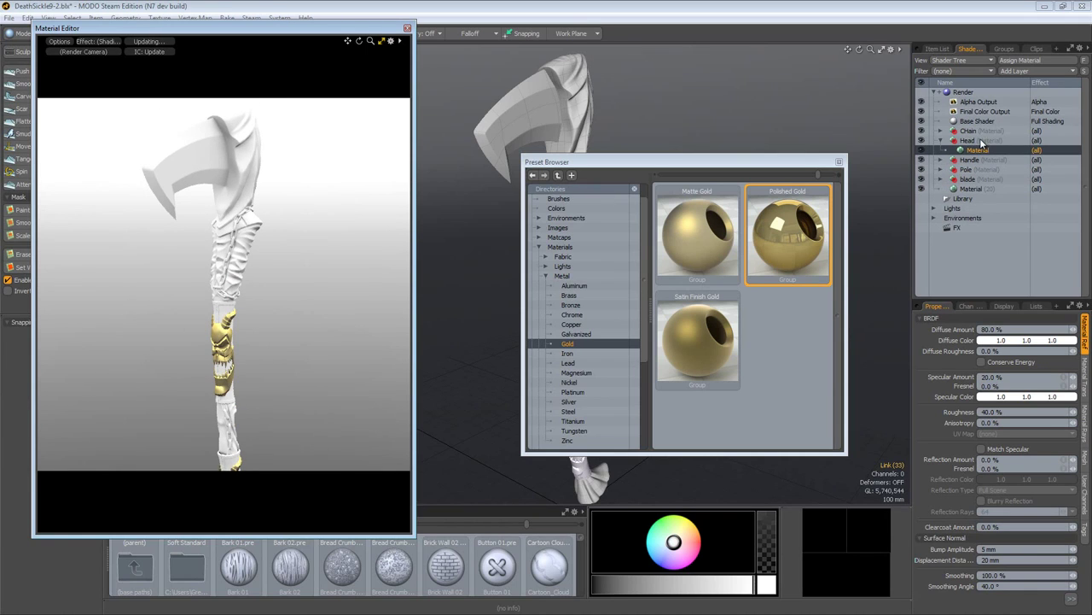
# Try loading the Polished Gold preset directly into the Head group, and undo it.
pyautogui.click(968, 141)
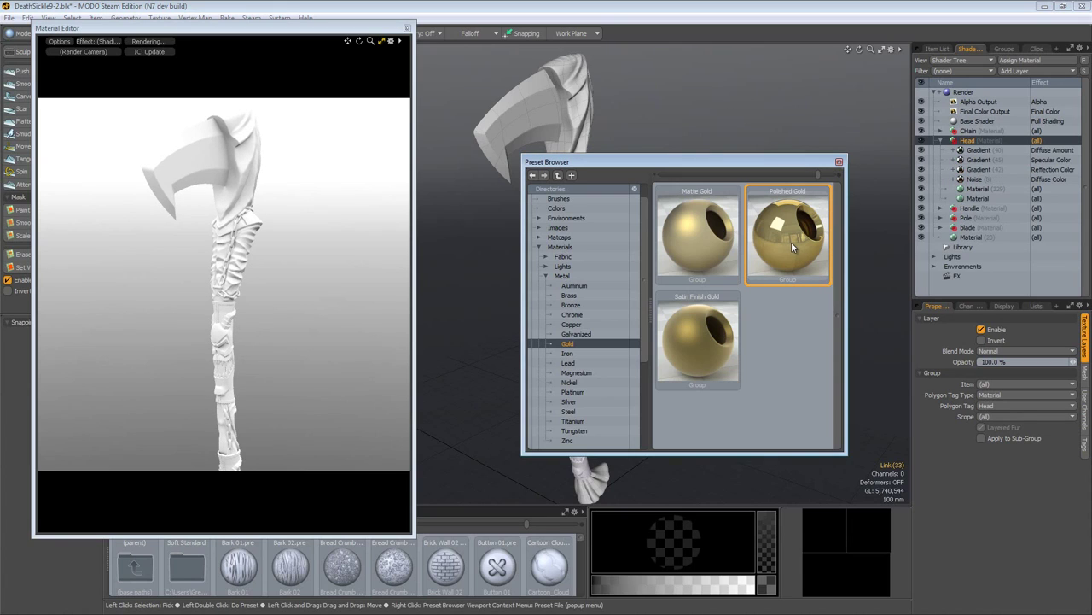
pyautogui.moveTo(791, 242); pyautogui.dragTo(969, 141)
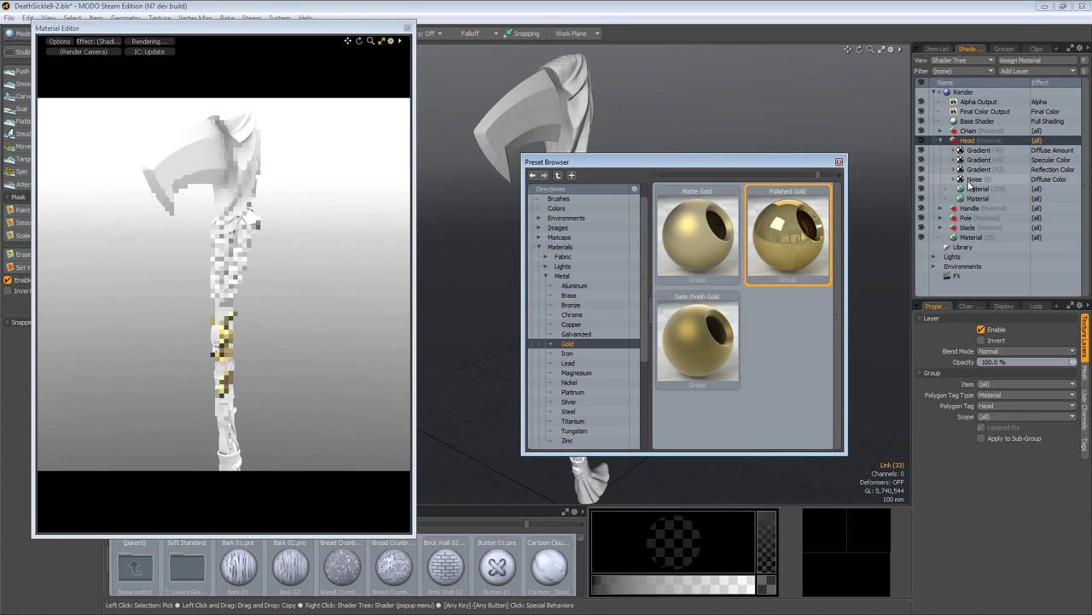
pyautogui.hotkey('ctrl', 'z')
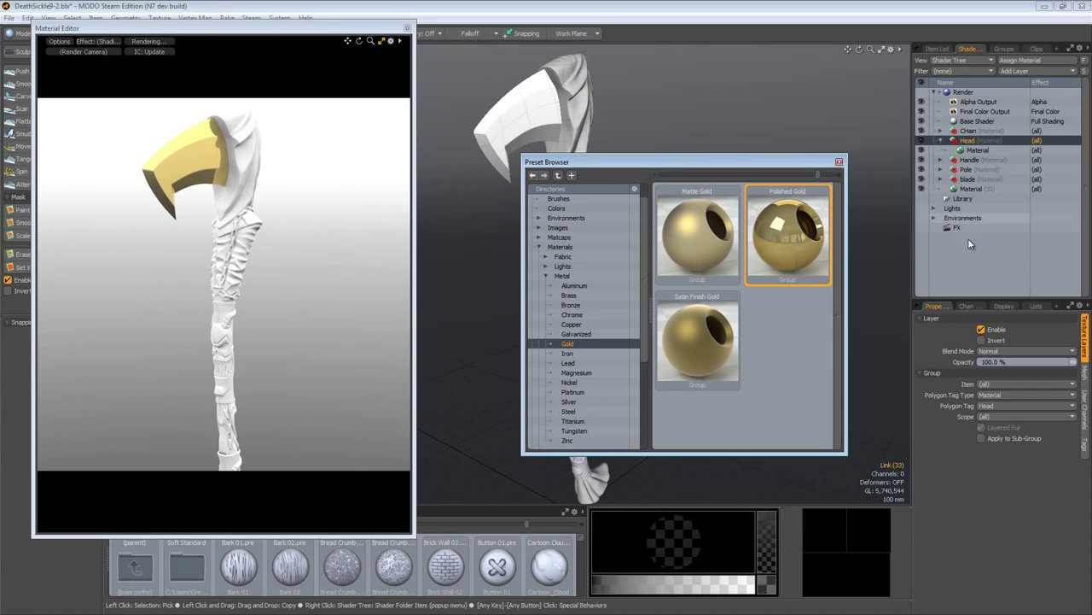
# Examine the shading layers affecting the blade and pick the pole and upper handle materials from the render preview.
pyautogui.rightClick(198, 168)
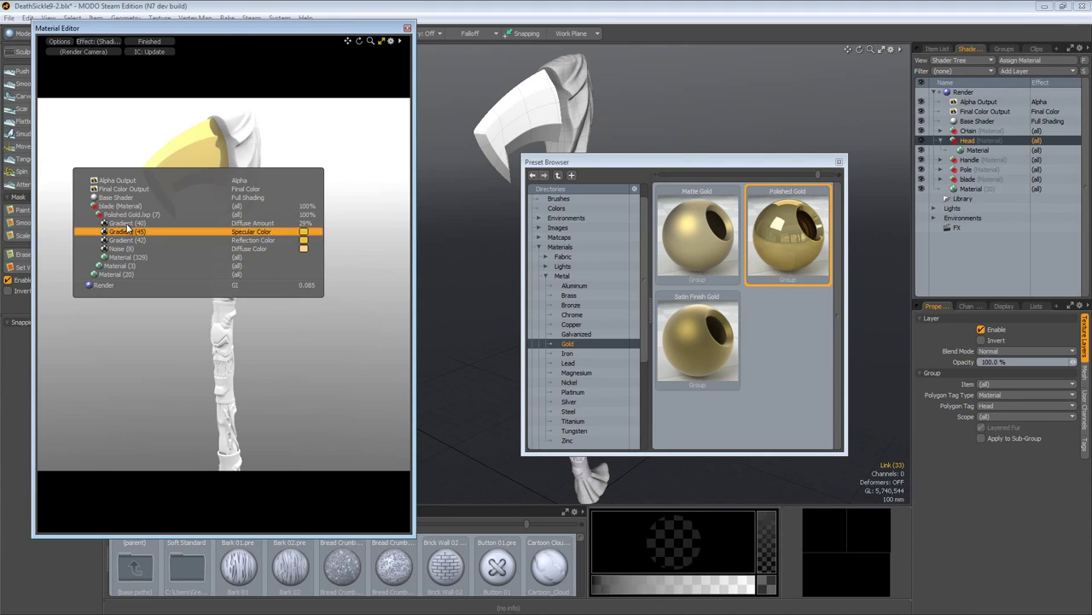
pyautogui.click(129, 329)
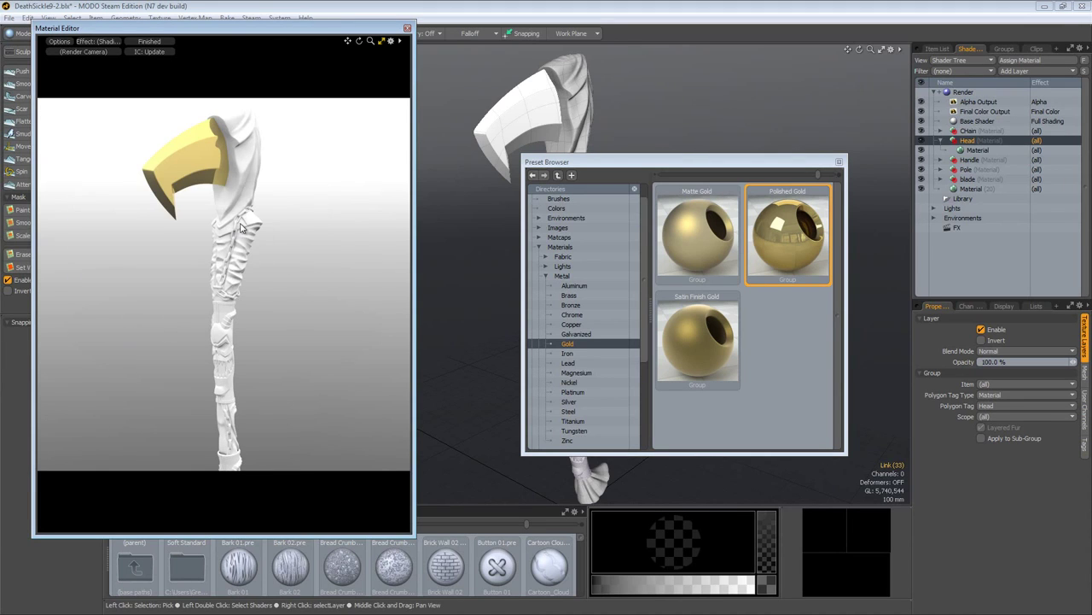
pyautogui.click(246, 229)
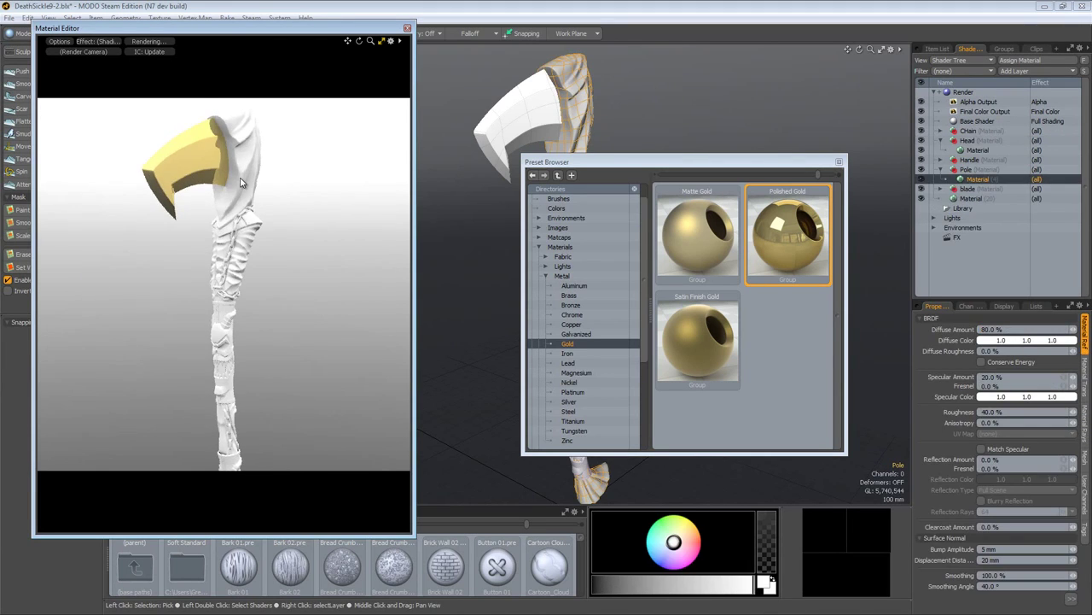
pyautogui.click(222, 321)
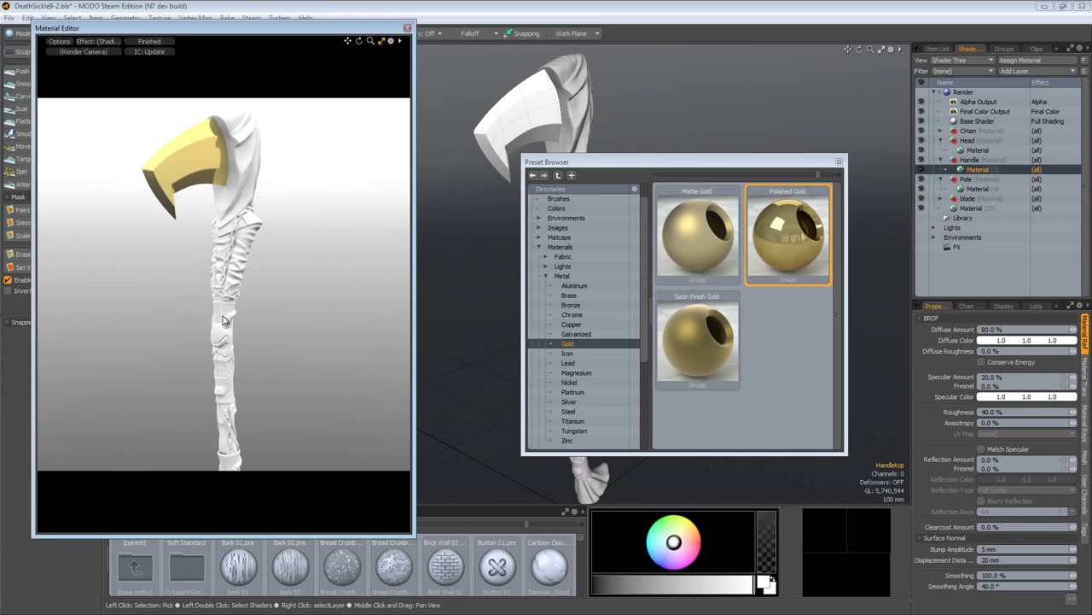
pyautogui.moveTo(637, 162); pyautogui.dragTo(670, 470)
pyautogui.click(554, 323)
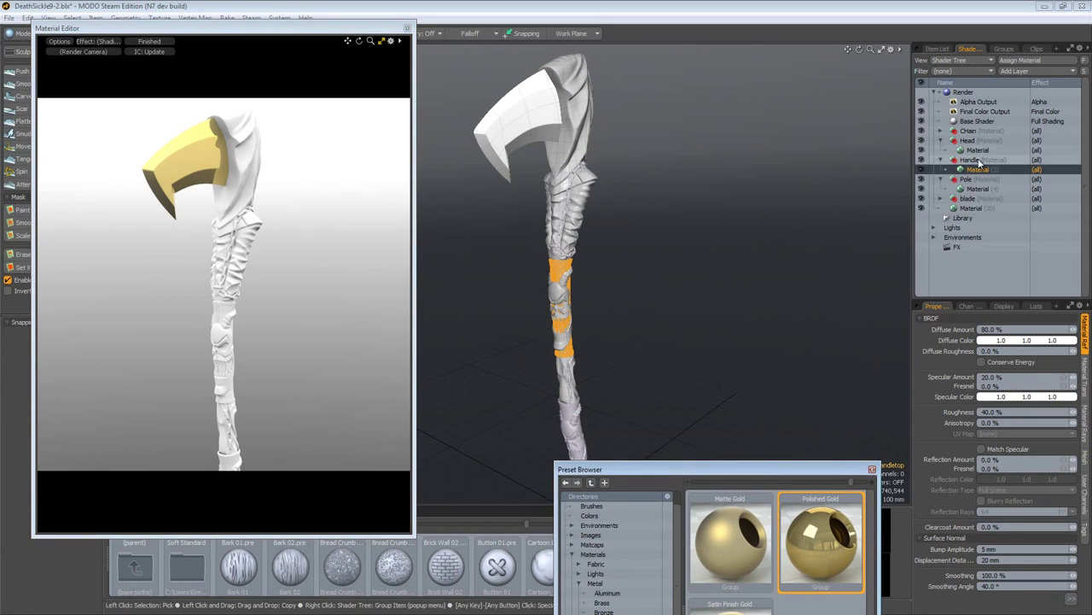
# Add the Polished Gold preset above the material inside the Head group.
pyautogui.moveTo(808, 473); pyautogui.dragTo(788, 169)
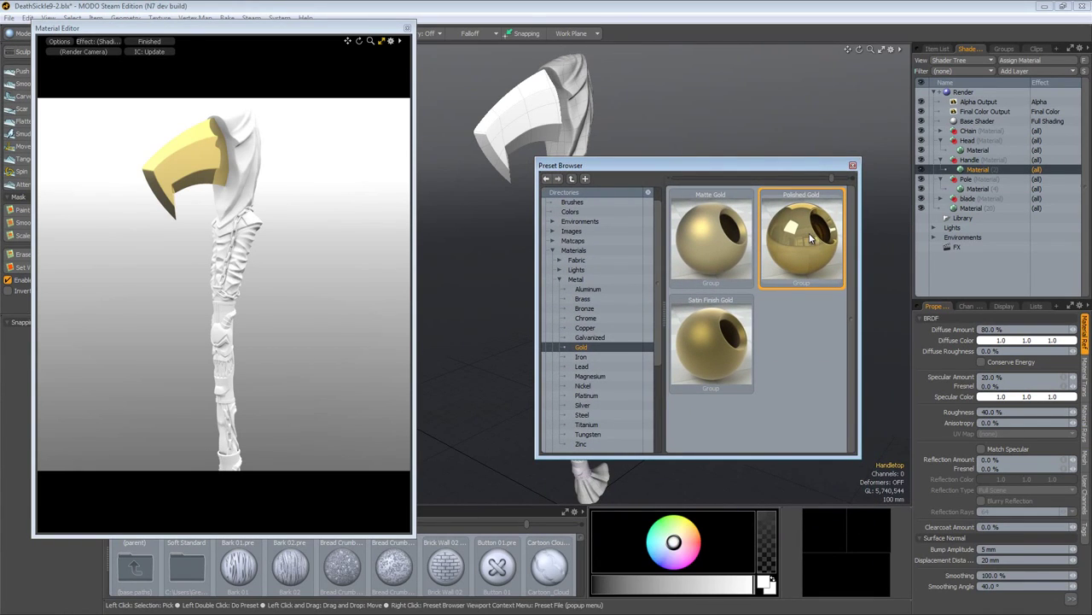
pyautogui.moveTo(815, 244); pyautogui.dragTo(983, 149)
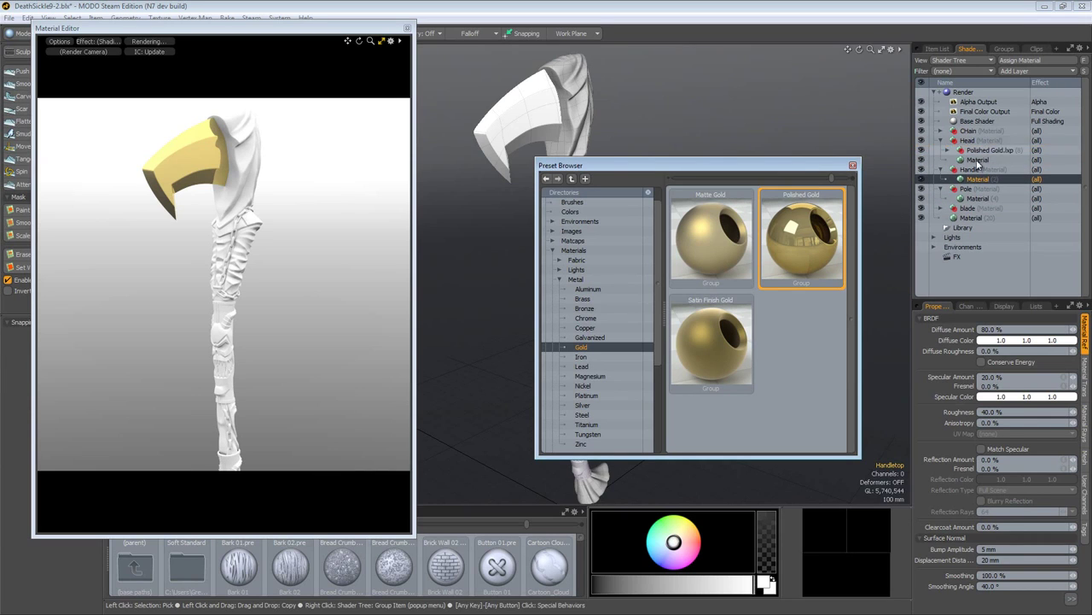
# Show the Steel presets and delete the Polished Gold layer from the blade group.
pyautogui.click(583, 415)
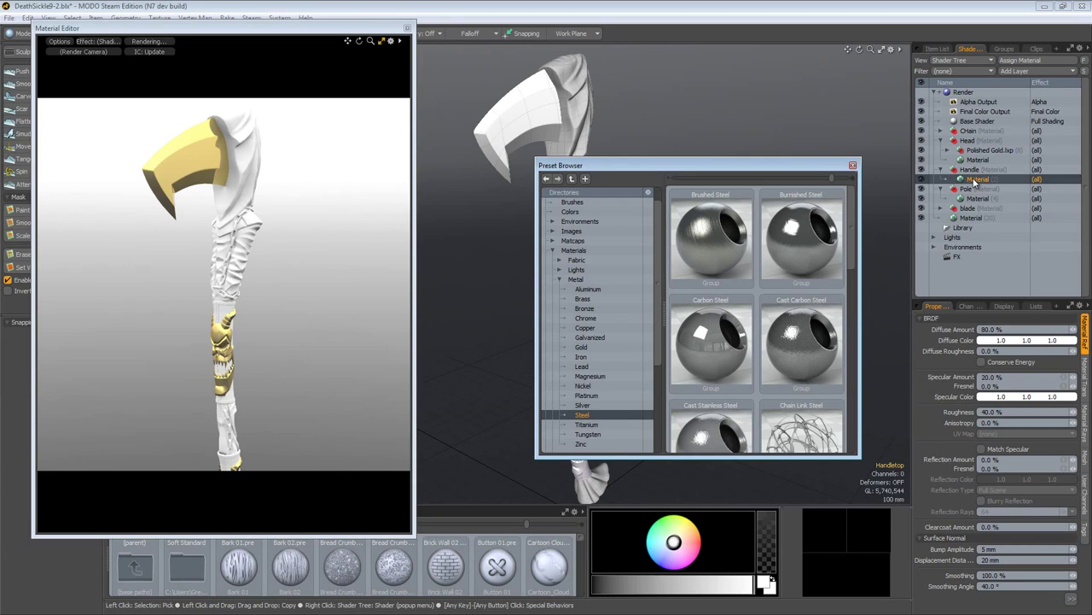
pyautogui.click(942, 209)
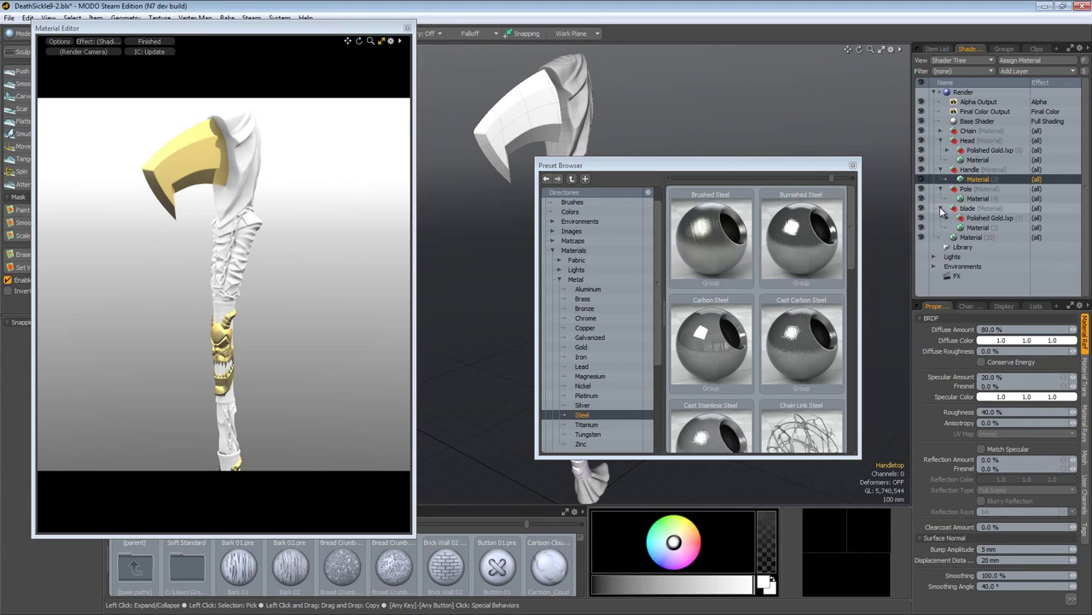
pyautogui.rightClick(984, 218)
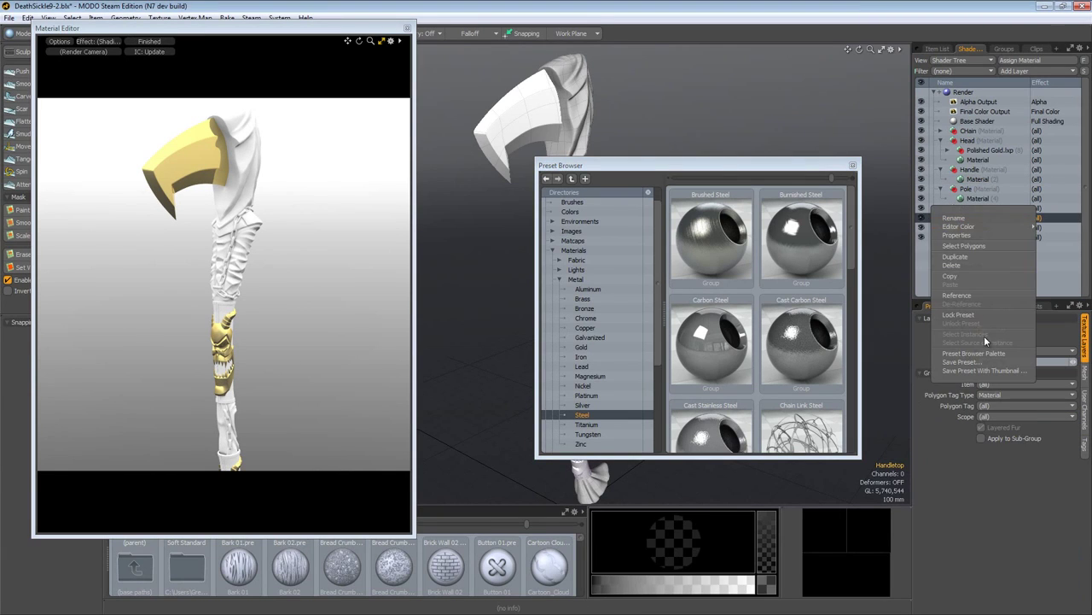
pyautogui.click(966, 263)
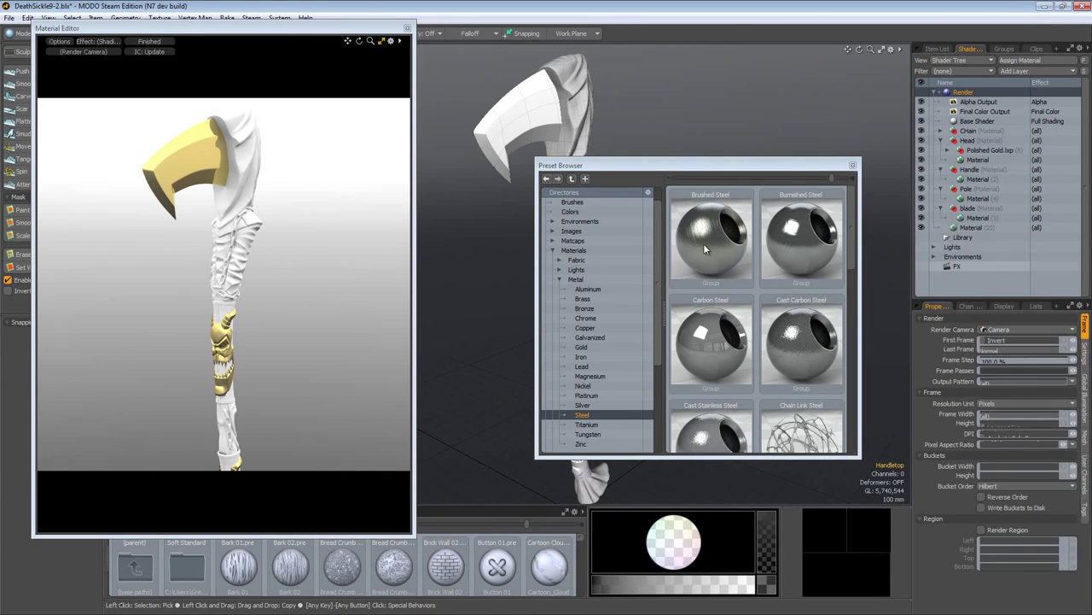
# Add the Brushed Steel preset above the material inside the blade group and expand its layers.
pyautogui.moveTo(703, 243)
pyautogui.mouseDown()
pyautogui.moveTo(876, 289)
pyautogui.moveTo(973, 213)
pyautogui.moveTo(982, 219)
pyautogui.mouseUp()
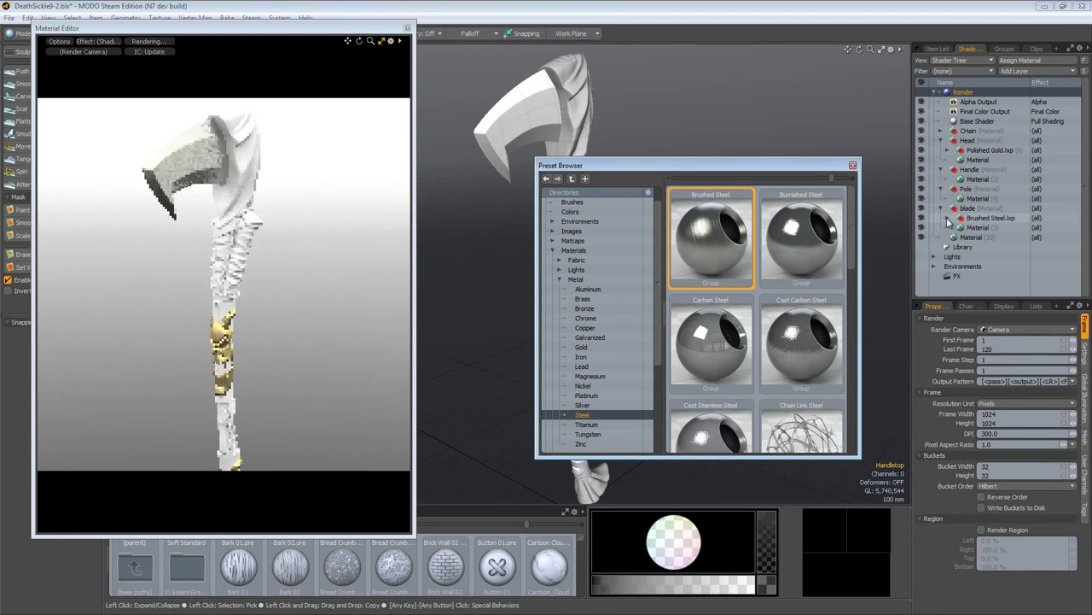
pyautogui.click(947, 220)
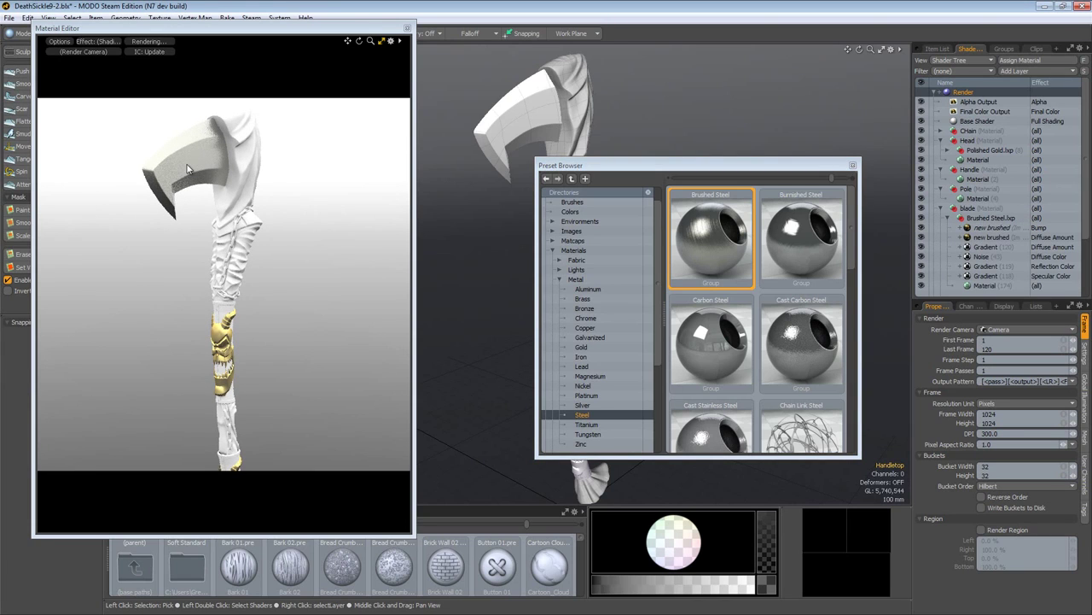
# Add the brshmtl7.png image from the Brushed metal images as the uppermost layer of the Brushed Steel group.
pyautogui.click(554, 231)
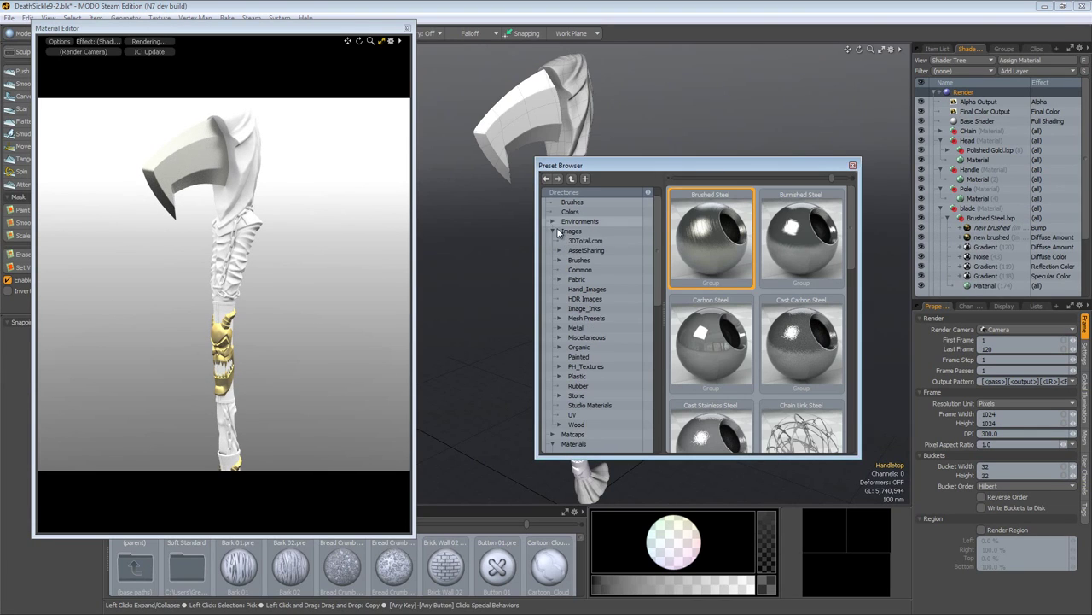
pyautogui.click(559, 327)
pyautogui.click(585, 337)
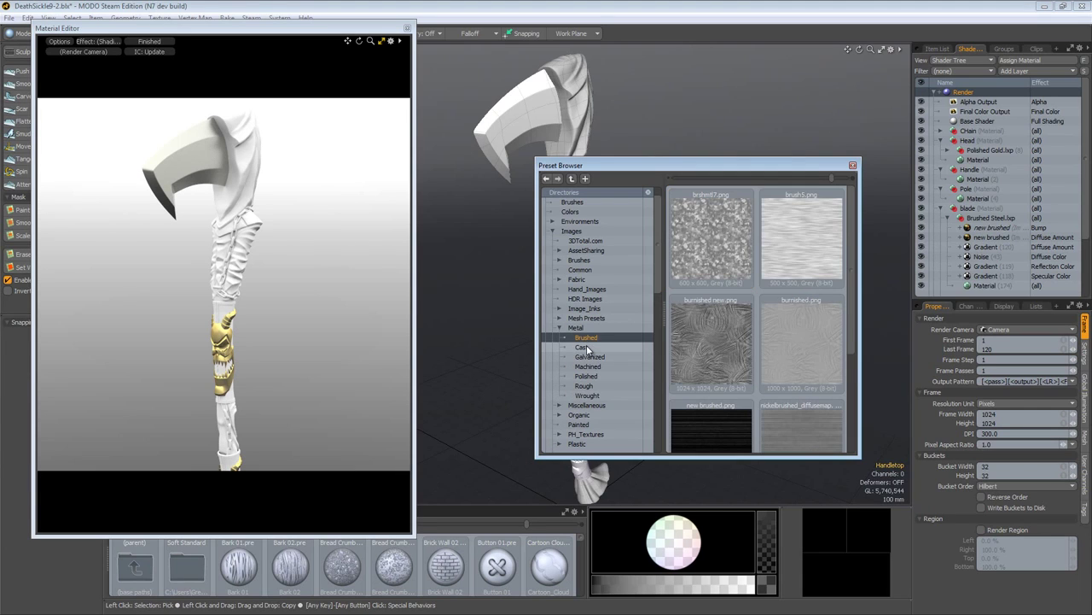
pyautogui.scroll(-1, 749, 301)
pyautogui.scroll(1, 749, 300)
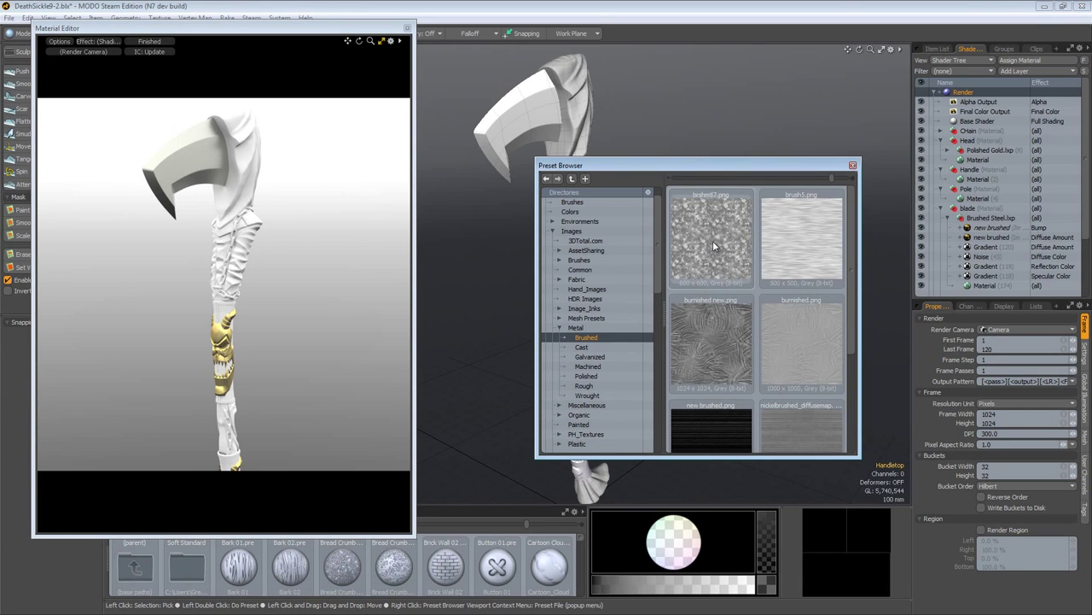
pyautogui.moveTo(713, 241)
pyautogui.mouseDown()
pyautogui.moveTo(864, 306)
pyautogui.moveTo(973, 201)
pyautogui.moveTo(979, 170)
pyautogui.mouseUp()
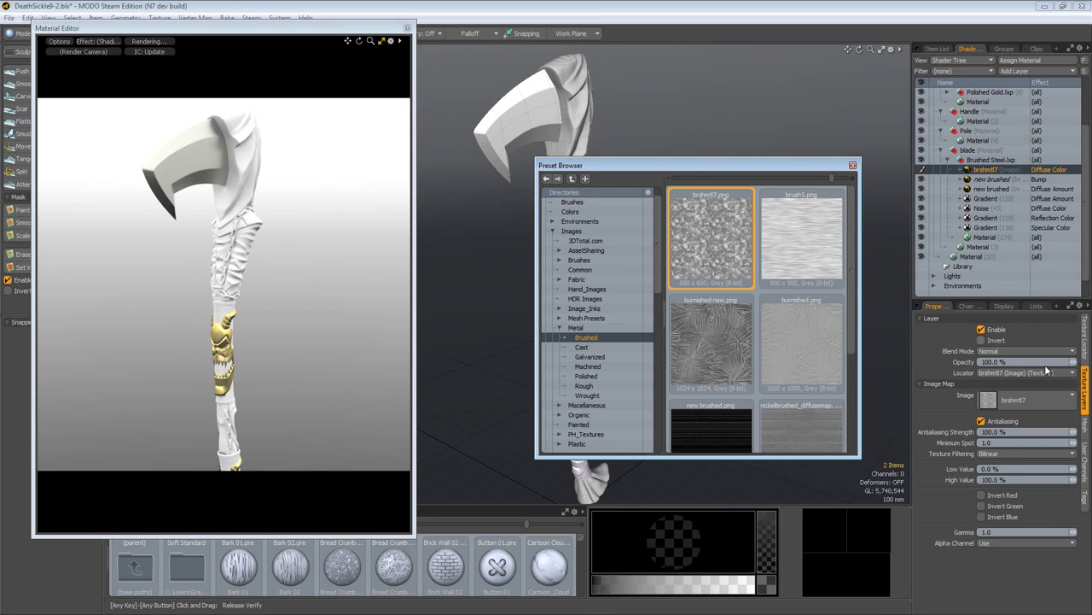
# Set the brshmtl7 image layer's UV map to Blade.
pyautogui.click(1086, 350)
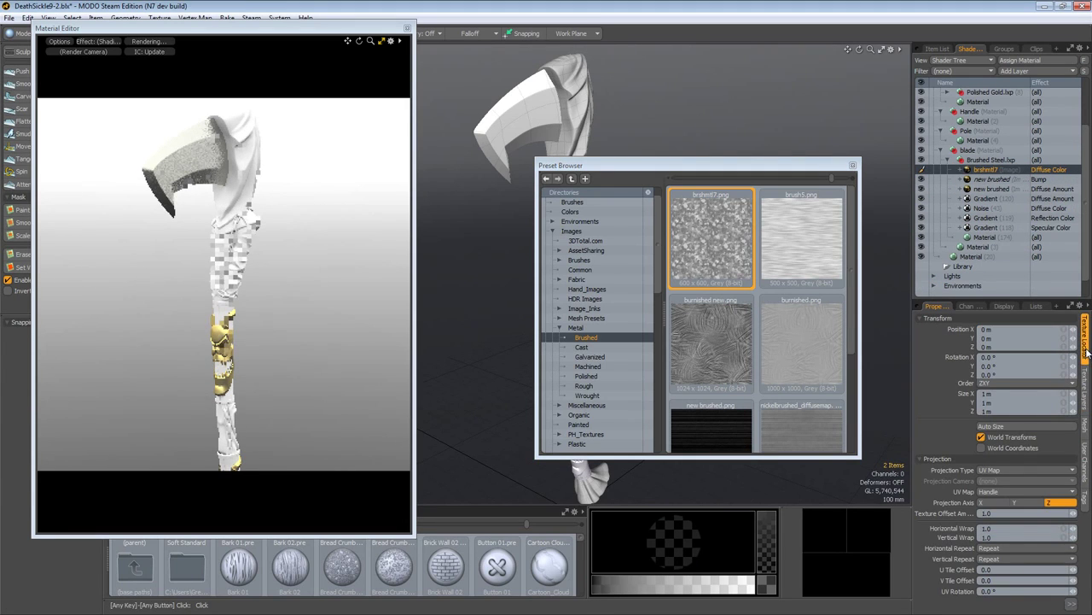
pyautogui.click(1013, 489)
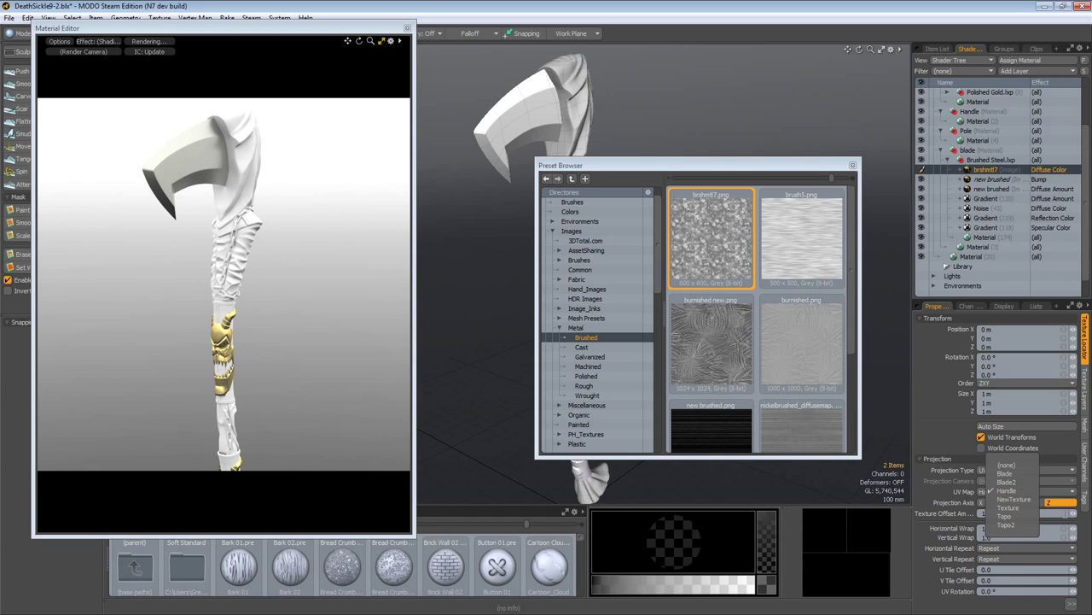
pyautogui.click(306, 509)
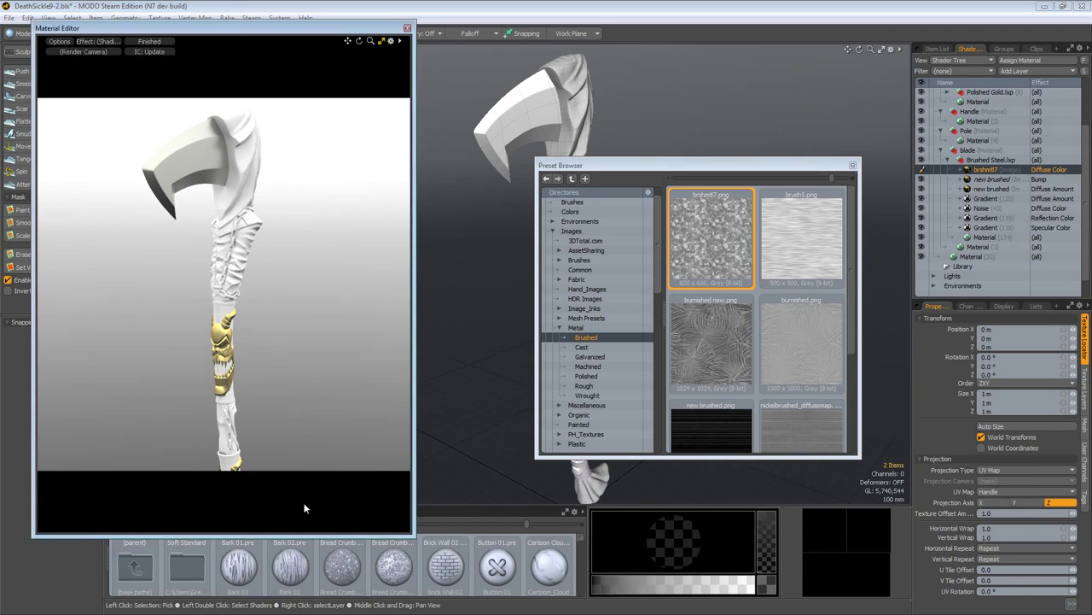
pyautogui.click(1016, 493)
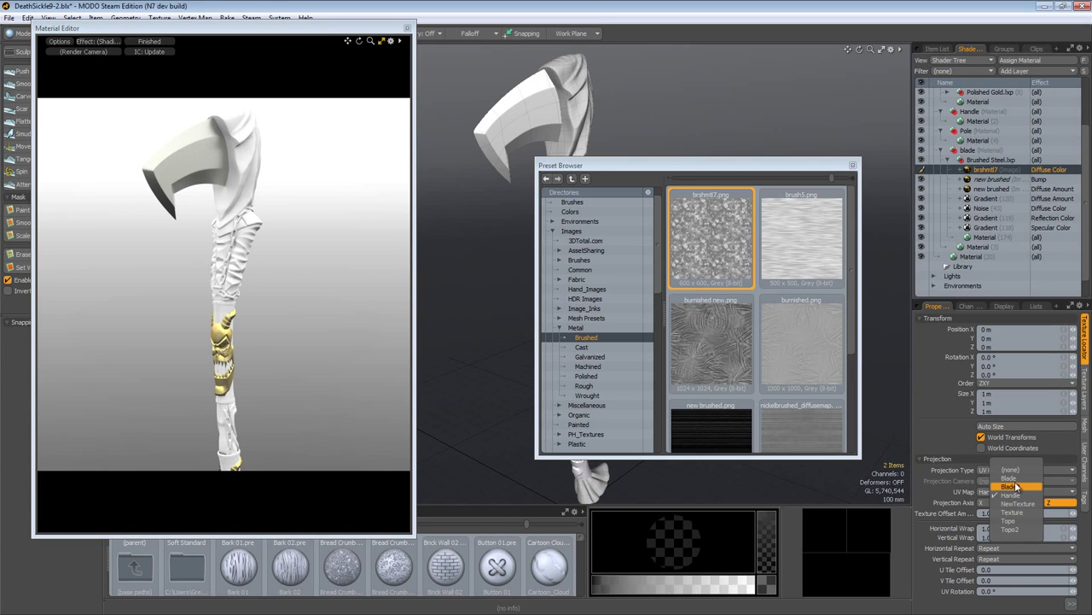
pyautogui.click(1015, 485)
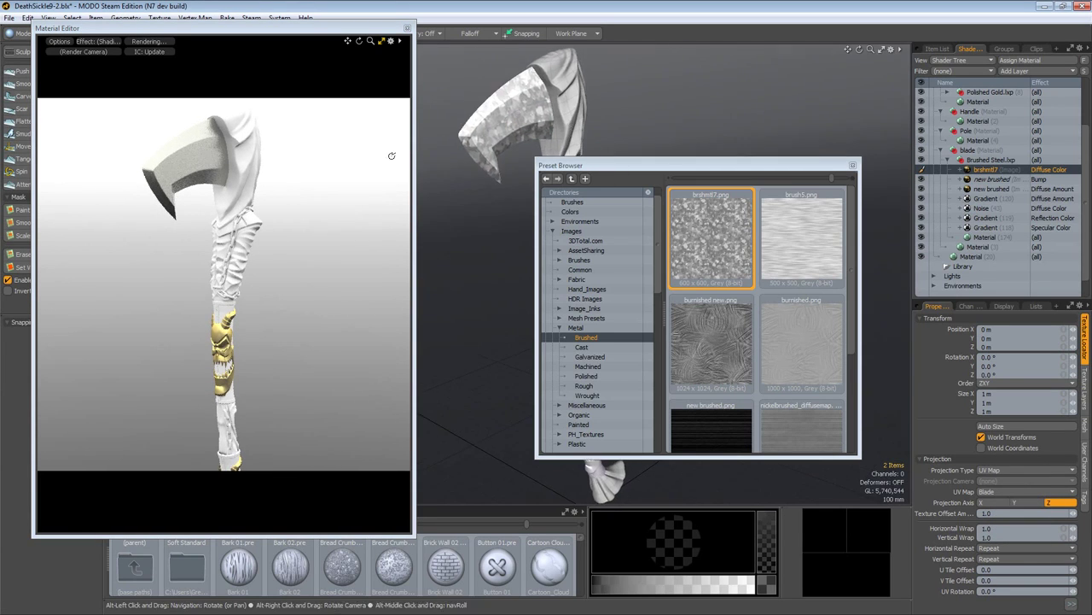
# Change the brshmtl7 image layer's effect to Reflection Amount.
pyautogui.keyDown('alt'); pyautogui.moveTo(244, 368); pyautogui.dragTo(275, 334); pyautogui.keyUp('alt')
pyautogui.keyDown('ctrl'); pyautogui.keyDown('alt'); pyautogui.moveTo(165, 181); pyautogui.dragTo(430, 200); pyautogui.keyUp('alt'); pyautogui.keyUp('ctrl')
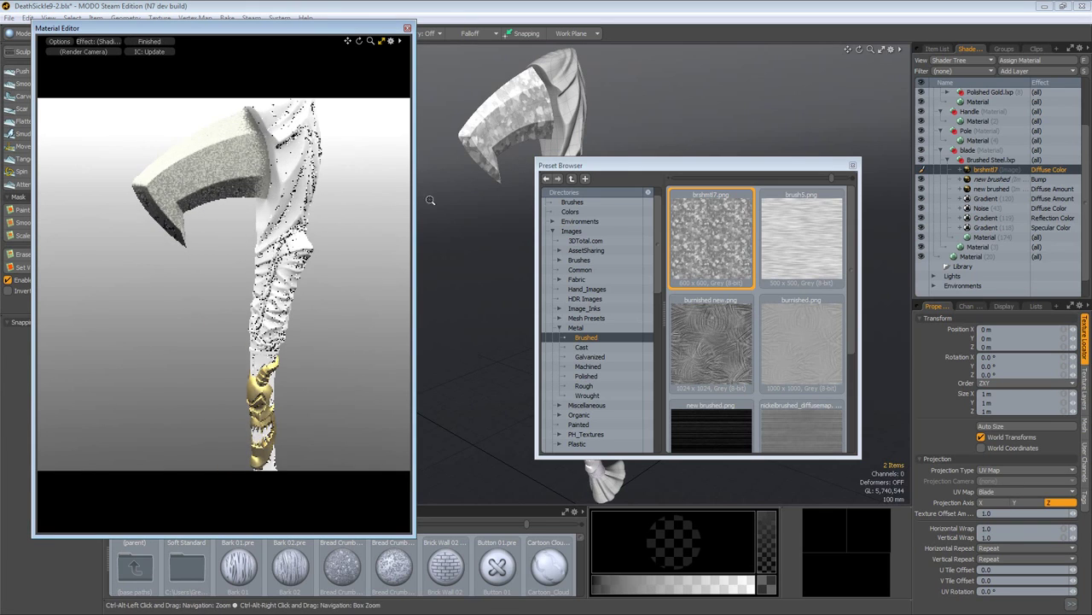
pyautogui.rightClick(1064, 174)
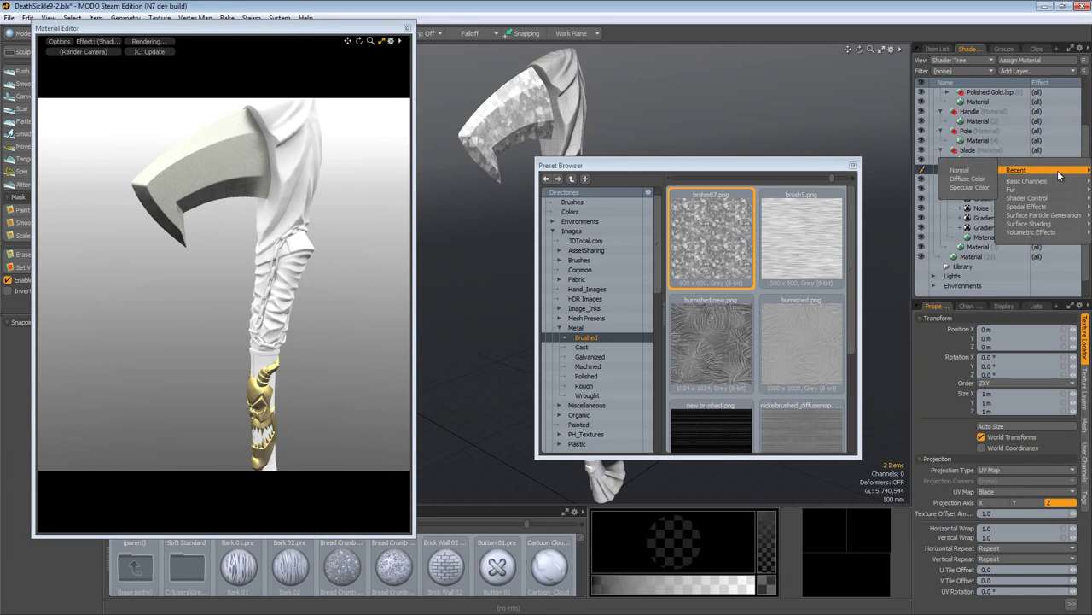
pyautogui.moveTo(1056, 183)
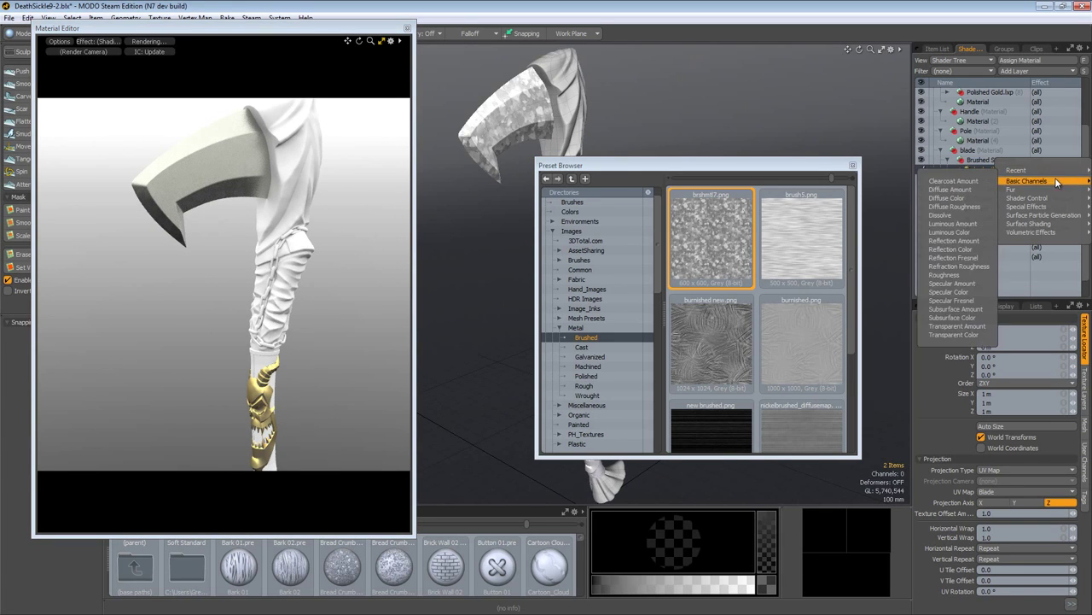
pyautogui.click(962, 240)
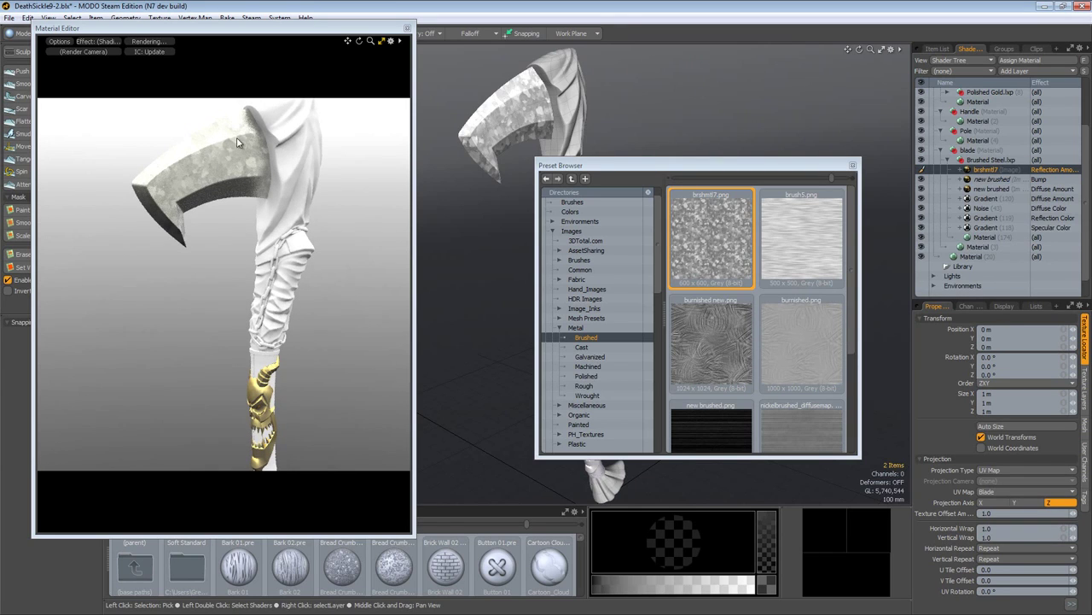
# Check the blade's reflections from another angle, then close the Preset Browser and the Material Editor.
pyautogui.keyDown('alt'); pyautogui.moveTo(223, 264); pyautogui.dragTo(262, 282); pyautogui.keyUp('alt')
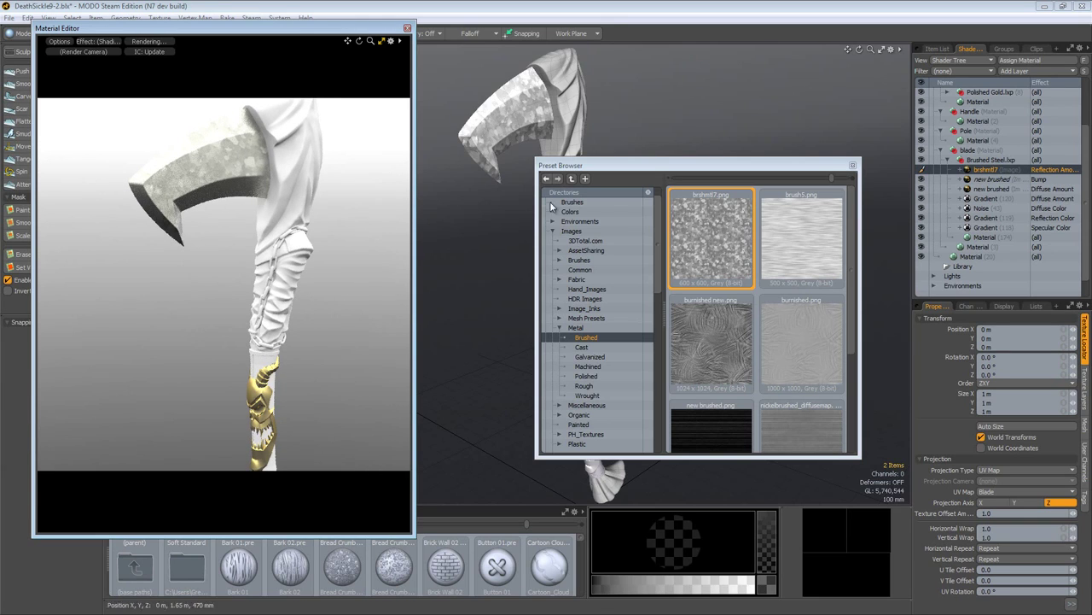
pyautogui.click(852, 165)
pyautogui.click(407, 28)
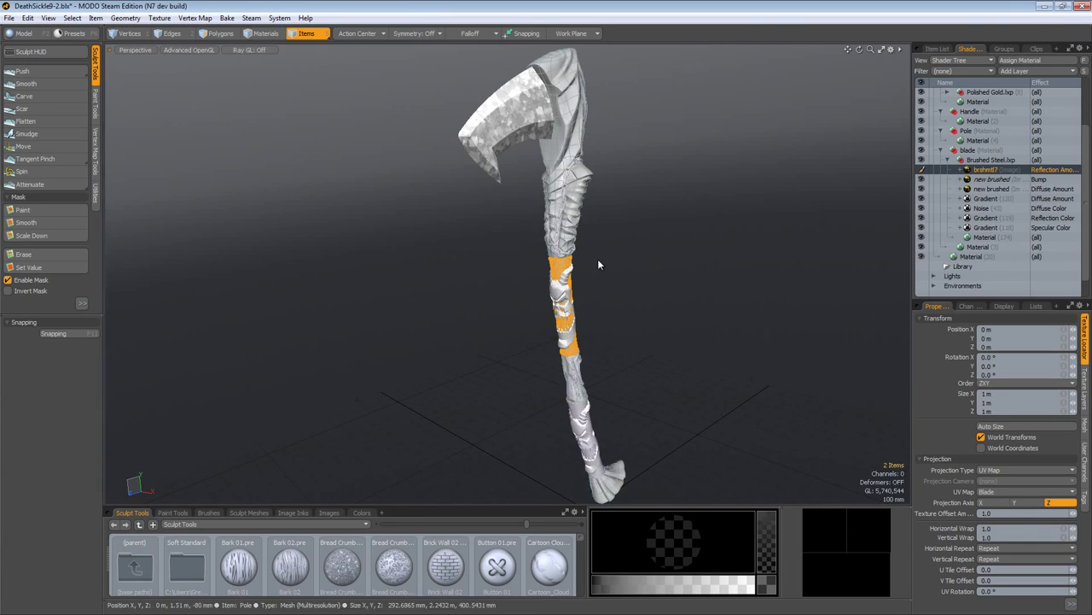
# Collapse the Handle, Pole, blade and Head groups in the shader tree.
pyautogui.keyDown('ctrl'); pyautogui.keyDown('alt'); pyautogui.moveTo(567, 256); pyautogui.dragTo(639, 314); pyautogui.keyUp('alt'); pyautogui.keyUp('ctrl')
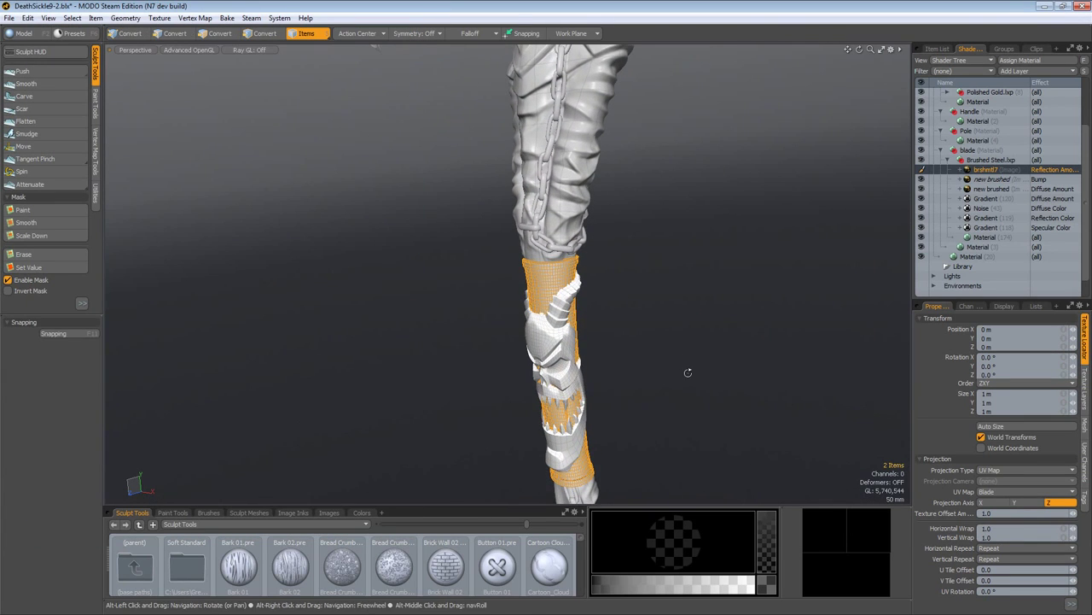
pyautogui.scroll(2, 943, 183)
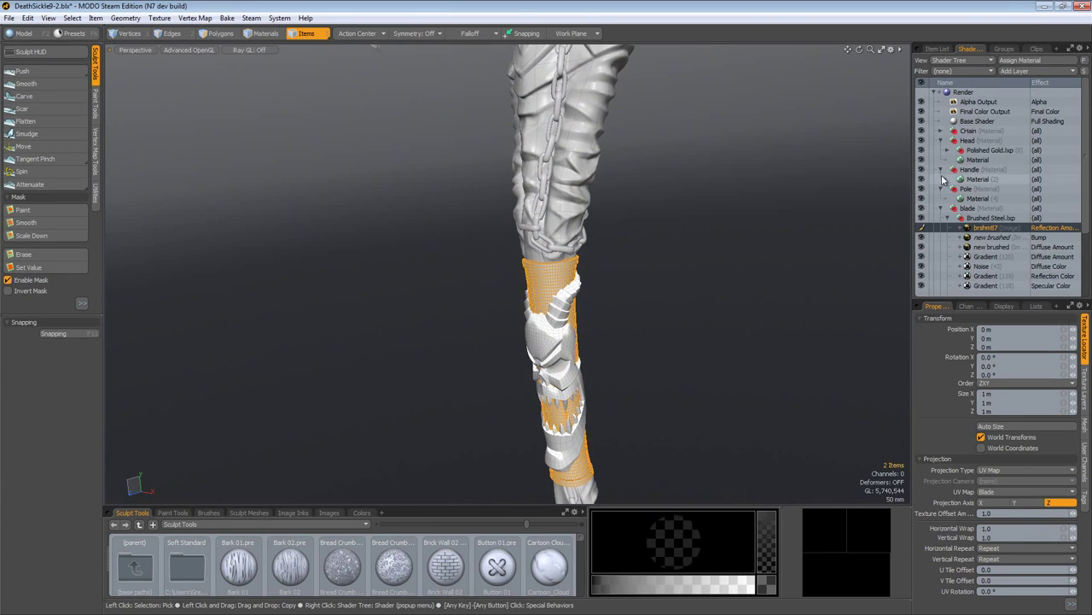
pyautogui.click(941, 170)
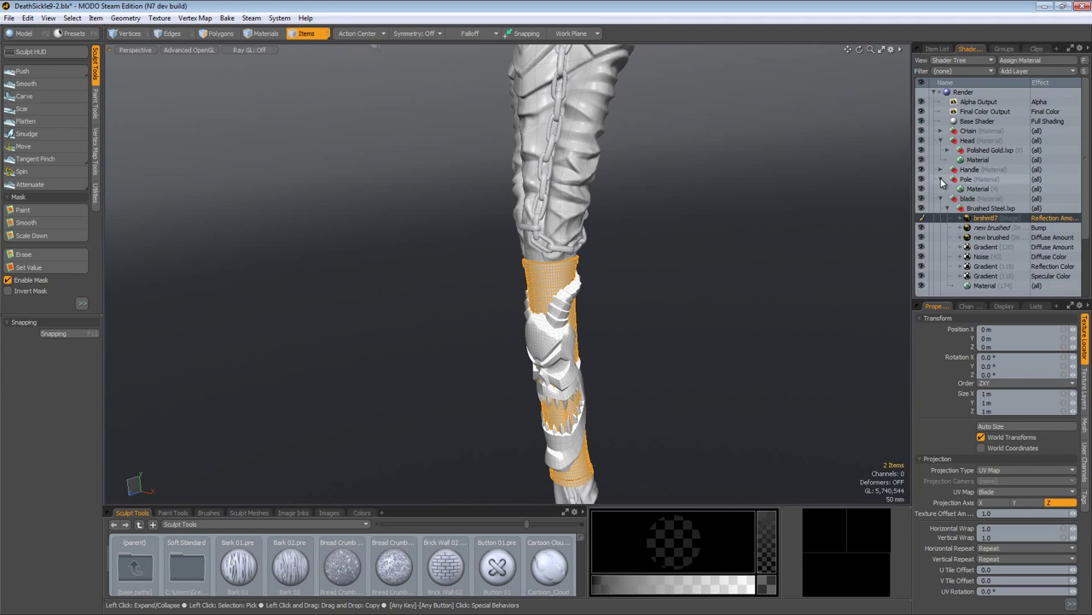
pyautogui.click(942, 179)
pyautogui.click(942, 189)
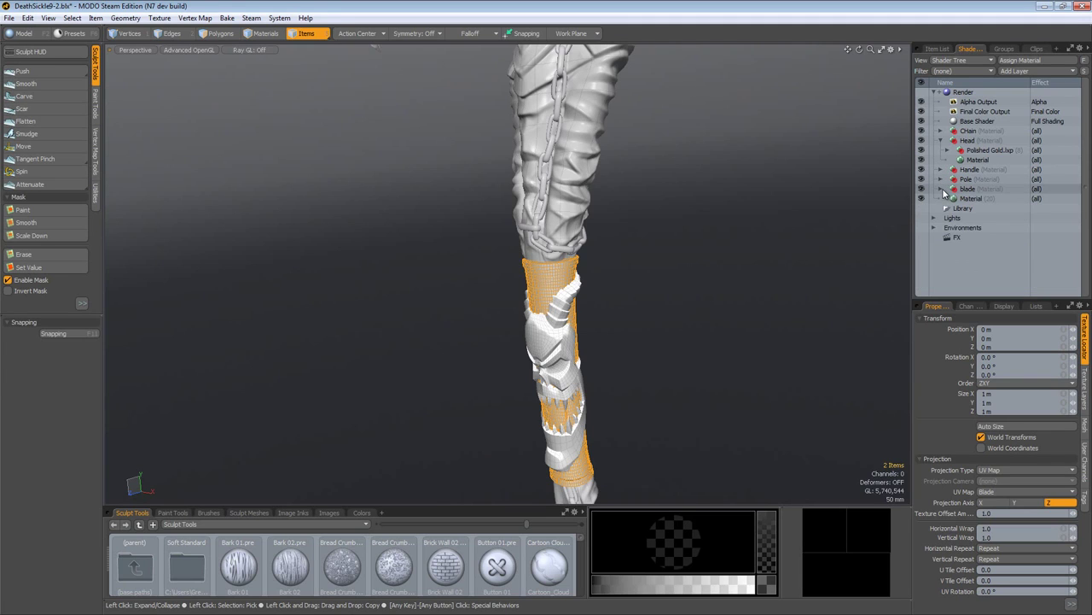
pyautogui.click(942, 140)
# Select the polygons of the raised collar around the pole, just below the chain, by growing a polygon loop.
pyautogui.keyDown('ctrl'); pyautogui.keyDown('alt'); pyautogui.moveTo(563, 272); pyautogui.dragTo(717, 342); pyautogui.keyUp('alt'); pyautogui.keyUp('ctrl')
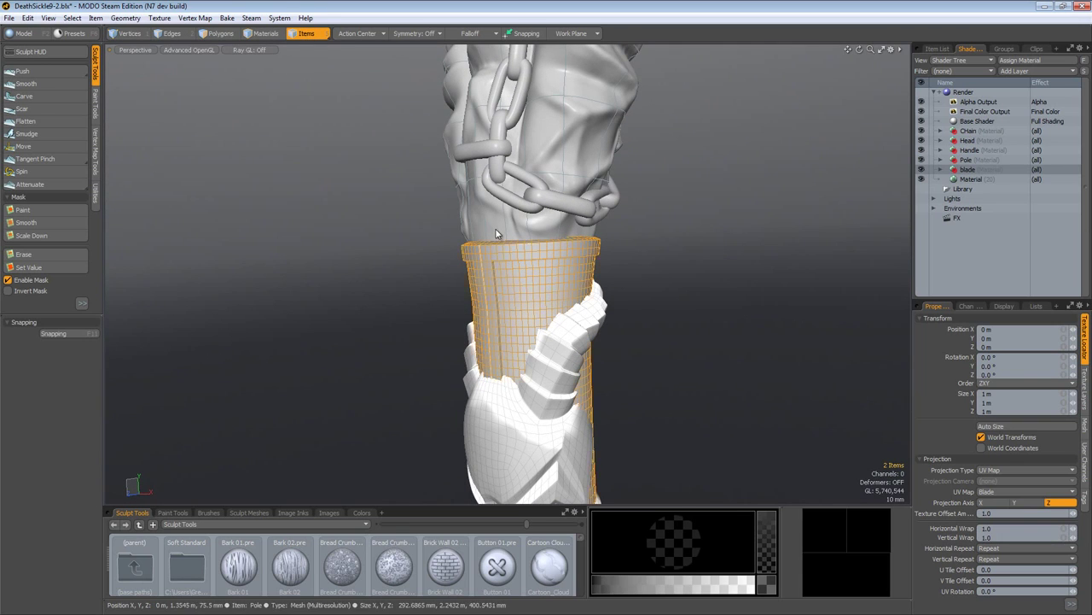
pyautogui.click(306, 35)
pyautogui.click(220, 34)
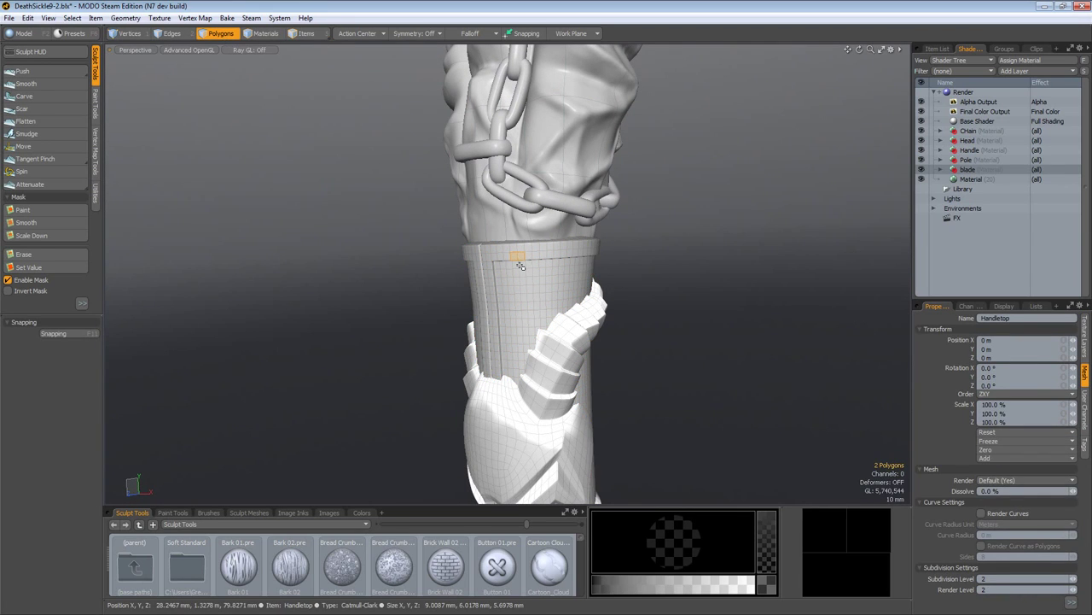
pyautogui.press('l')
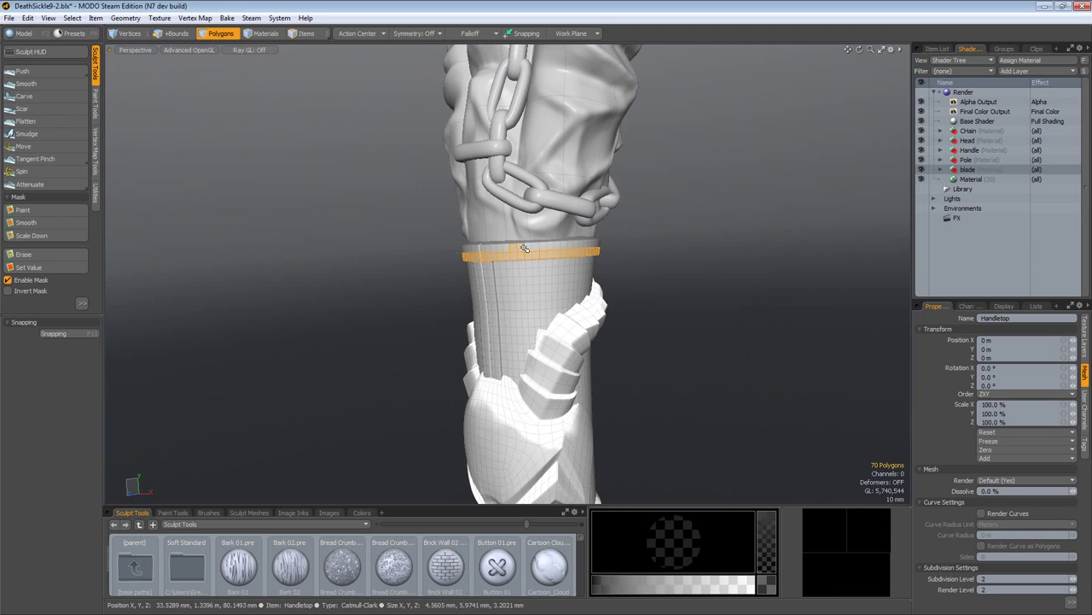
pyautogui.hotkey('shift', 'Up')
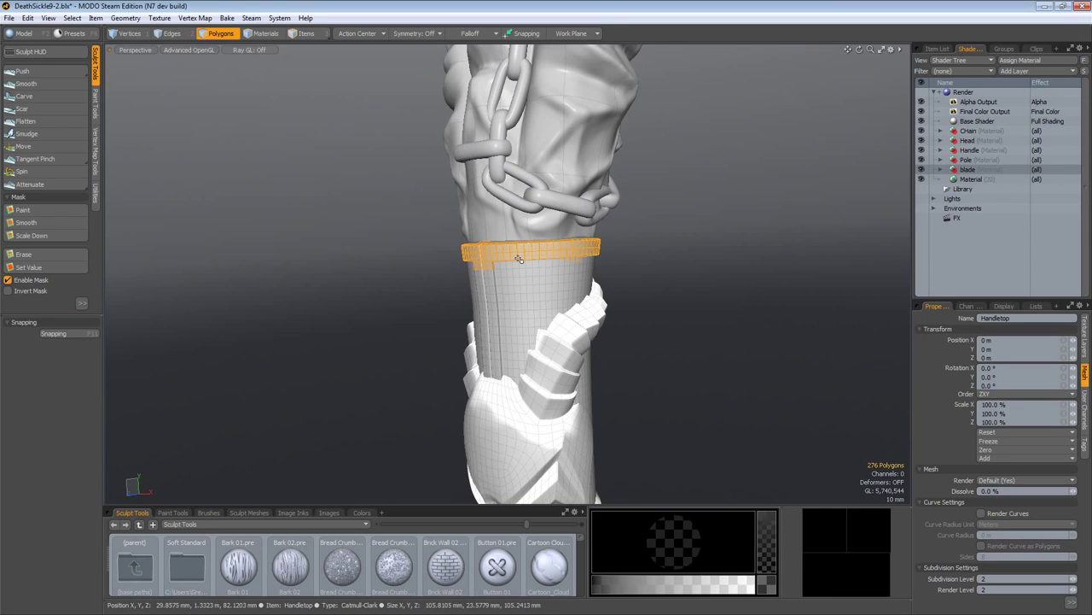
# Assign a new material named Silver to the selected collar polygons.
pyautogui.press('m')
pyautogui.write('Silver')
pyautogui.press('Return')
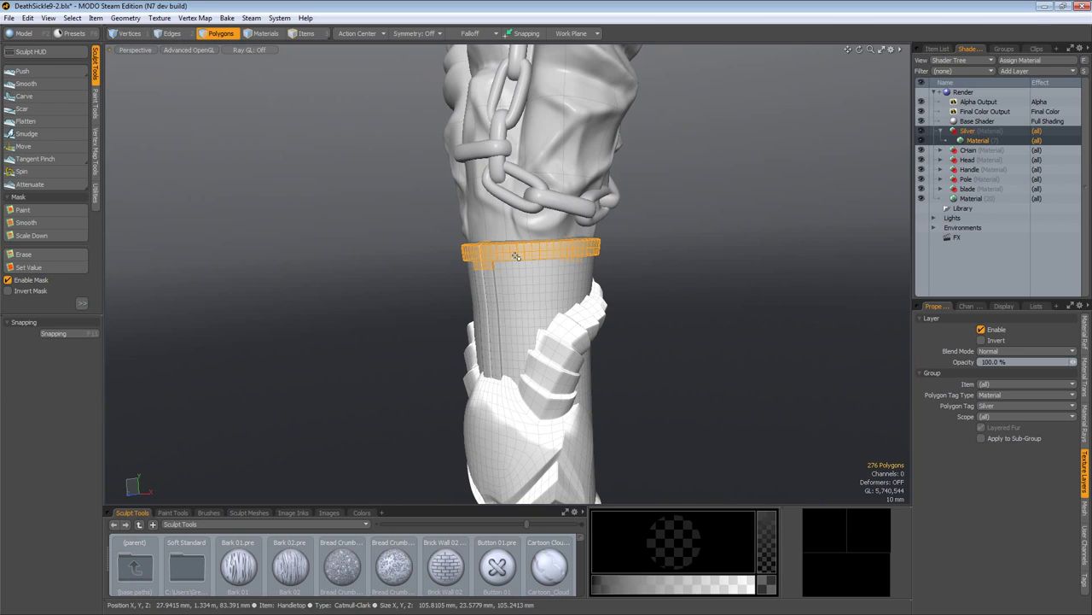
pyautogui.click(956, 132)
pyautogui.rightClick(956, 132)
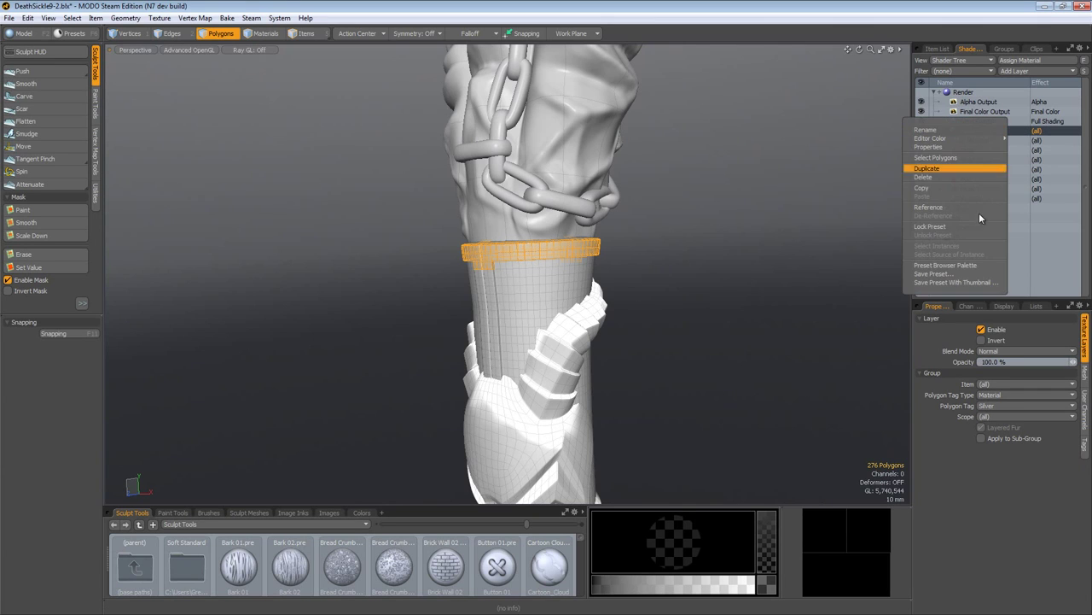
pyautogui.click(979, 264)
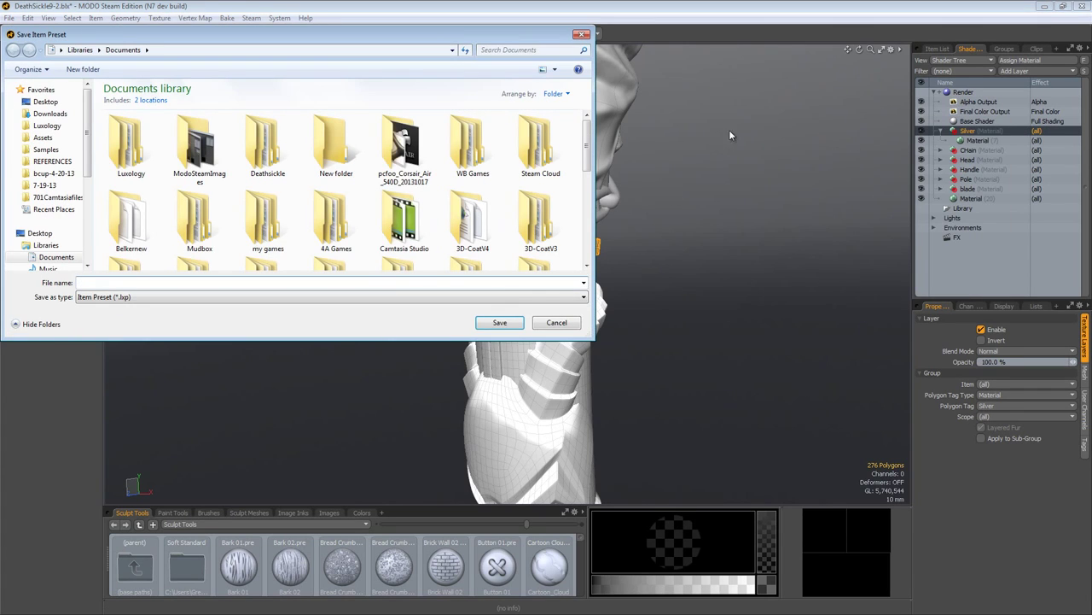
pyautogui.click(564, 323)
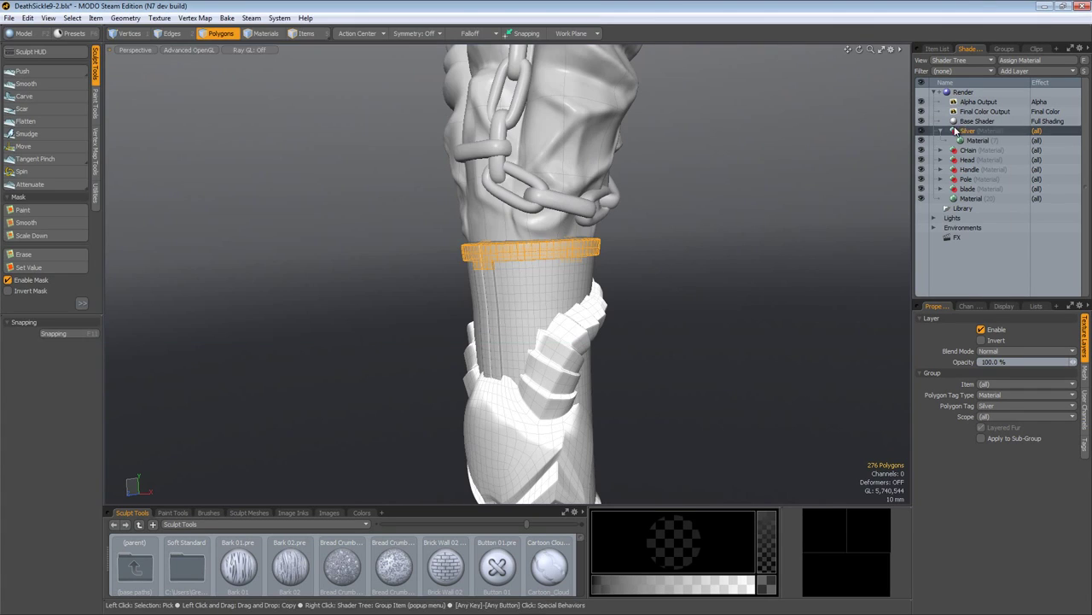
# Add the Brushed Nickel preset to the Silver group and open the Material Editor's render preview.
pyautogui.rightClick(964, 133)
pyautogui.click(955, 270)
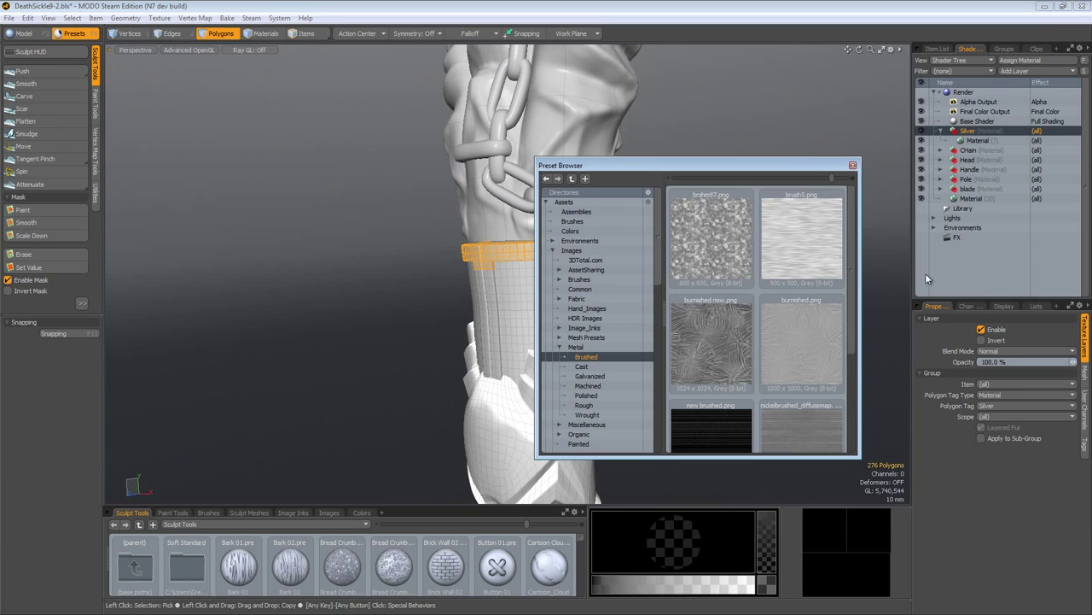
pyautogui.scroll(-5, 553, 301)
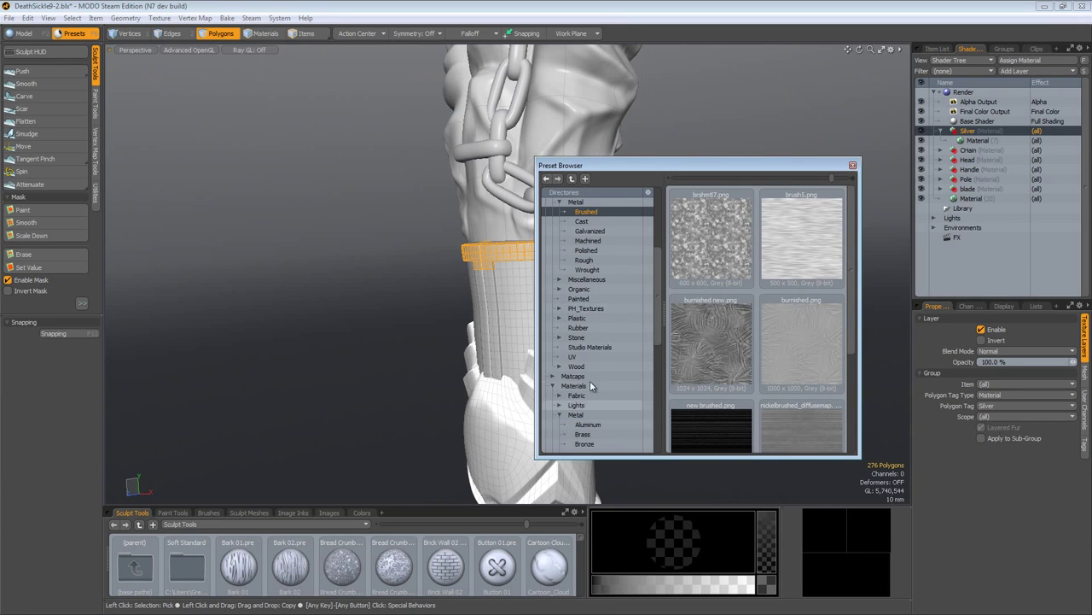
pyautogui.scroll(-3, 591, 379)
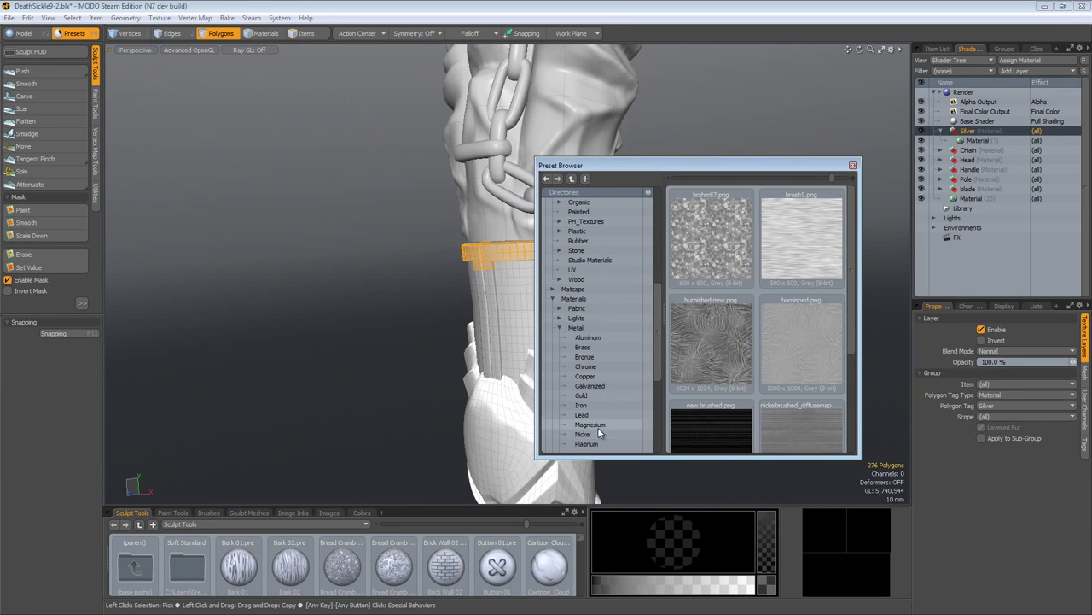
pyautogui.scroll(-2, 597, 427)
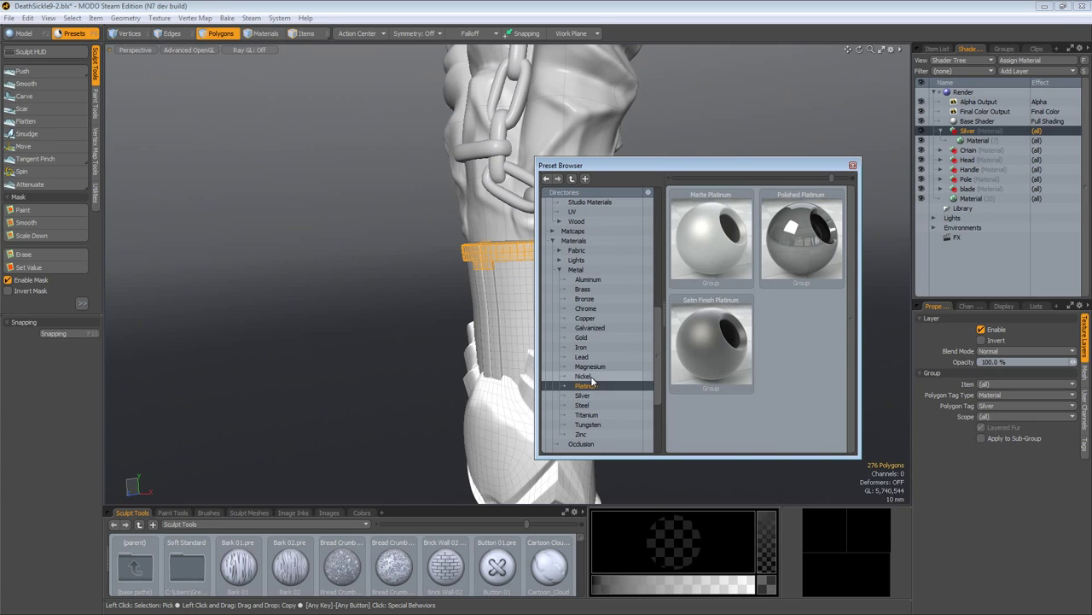
pyautogui.click(589, 376)
pyautogui.moveTo(710, 239); pyautogui.dragTo(971, 133)
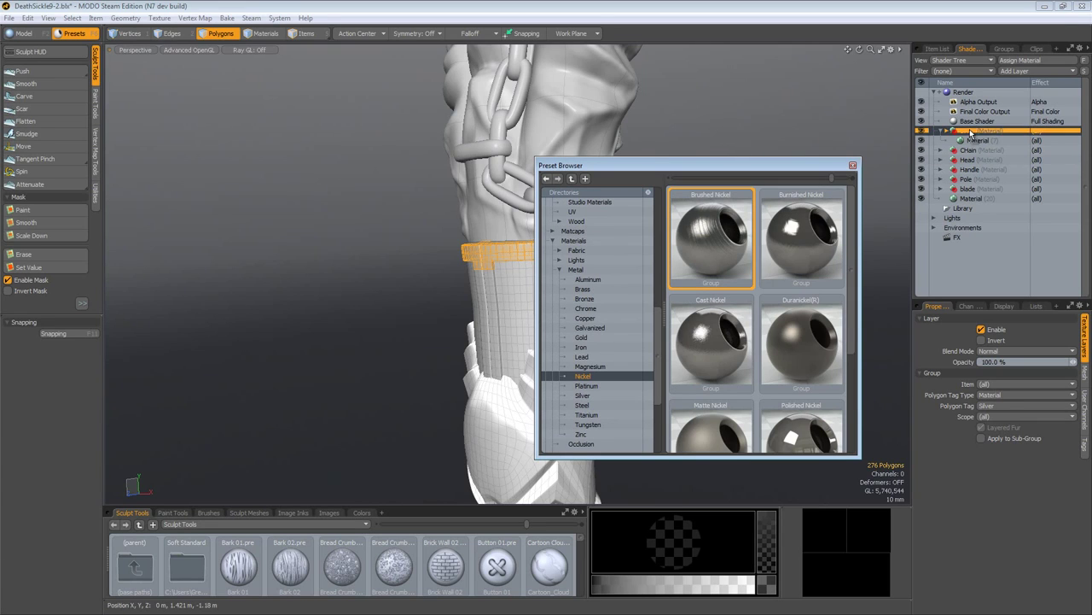
pyautogui.click(160, 17)
pyautogui.click(195, 31)
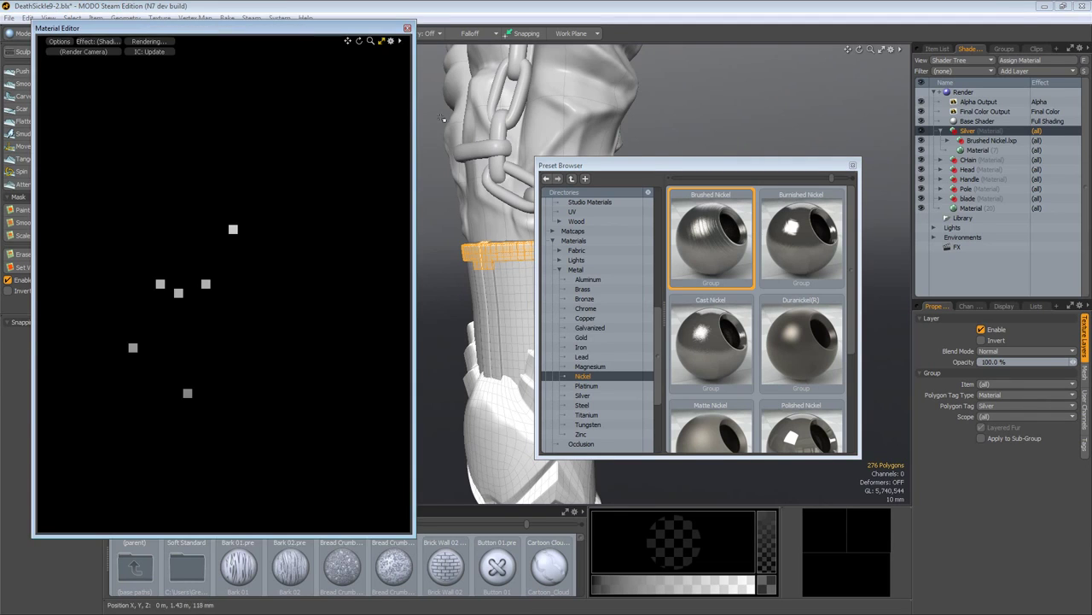
# Frame the nickel collar and gold head in the render preview and close the Preset Browser.
pyautogui.keyDown('alt'); pyautogui.keyDown('shift'); pyautogui.moveTo(207, 378); pyautogui.dragTo(230, 261); pyautogui.keyUp('shift'); pyautogui.keyUp('alt')
pyautogui.keyDown('ctrl'); pyautogui.keyDown('alt'); pyautogui.moveTo(331, 279); pyautogui.dragTo(337, 278); pyautogui.keyUp('alt'); pyautogui.keyUp('ctrl')
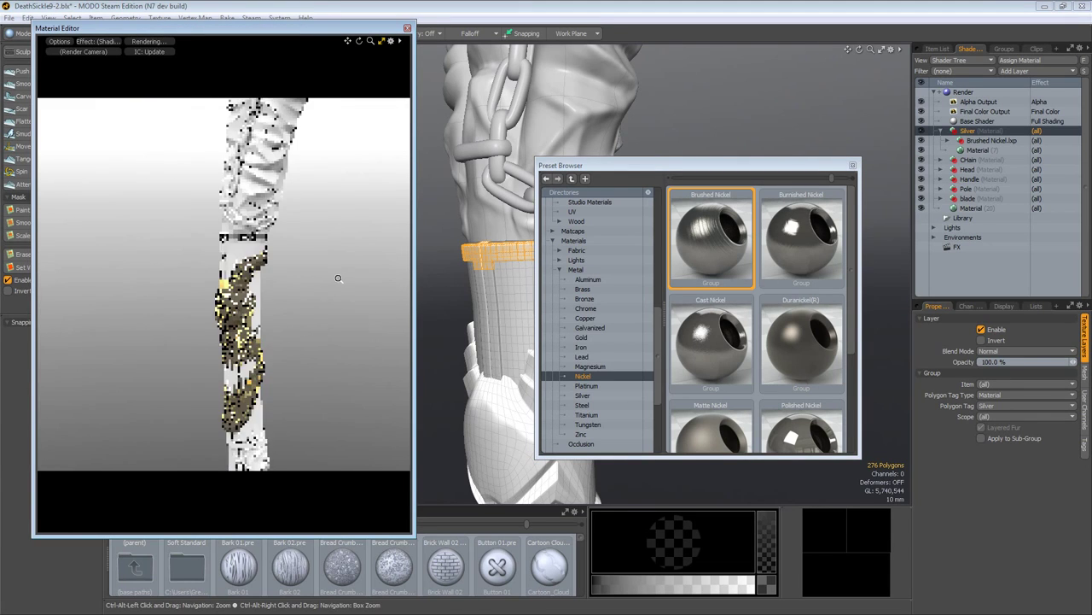
pyautogui.keyDown('alt'); pyautogui.moveTo(197, 265); pyautogui.dragTo(250, 247); pyautogui.keyUp('alt')
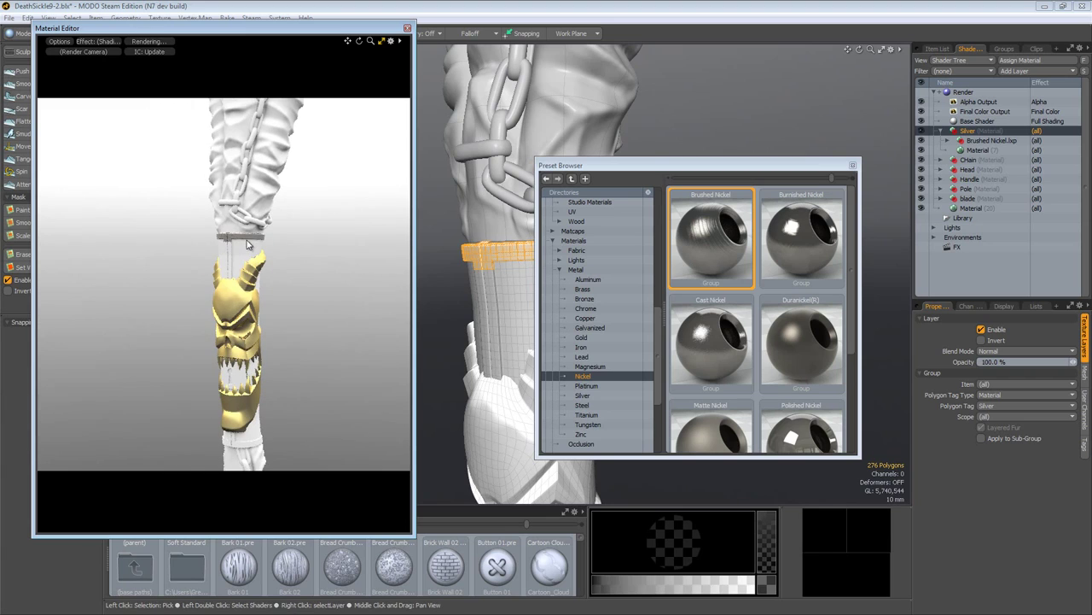
pyautogui.click(855, 164)
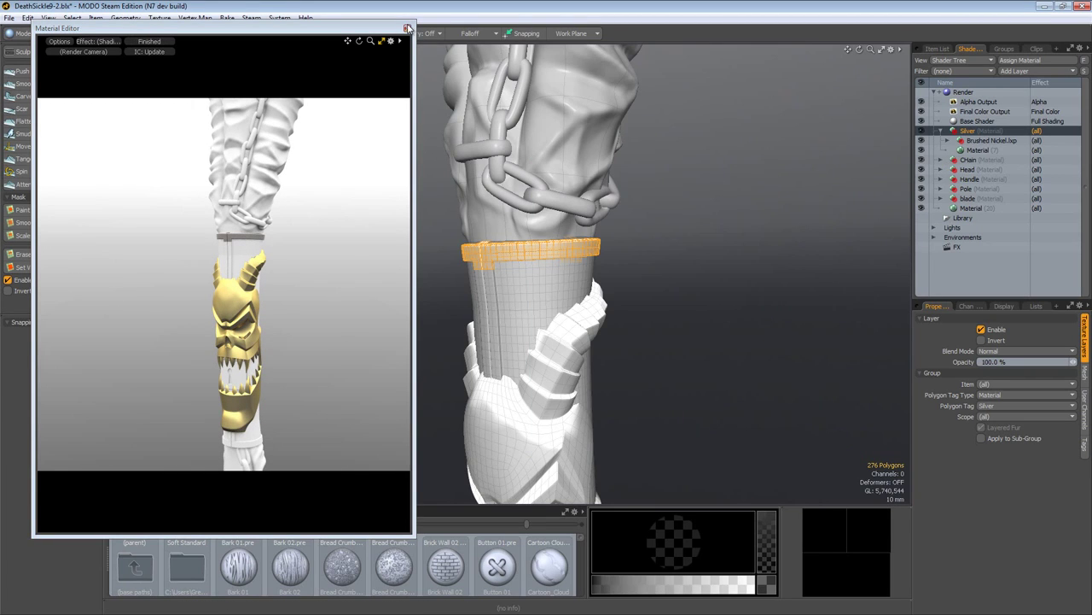
# Pick the cloth around the sickle's head and set the Pole material's diffuse color to 0.02, 0.02, 0.02.
pyautogui.keyDown('alt'); pyautogui.moveTo(327, 221); pyautogui.dragTo(181, 327); pyautogui.keyUp('alt')
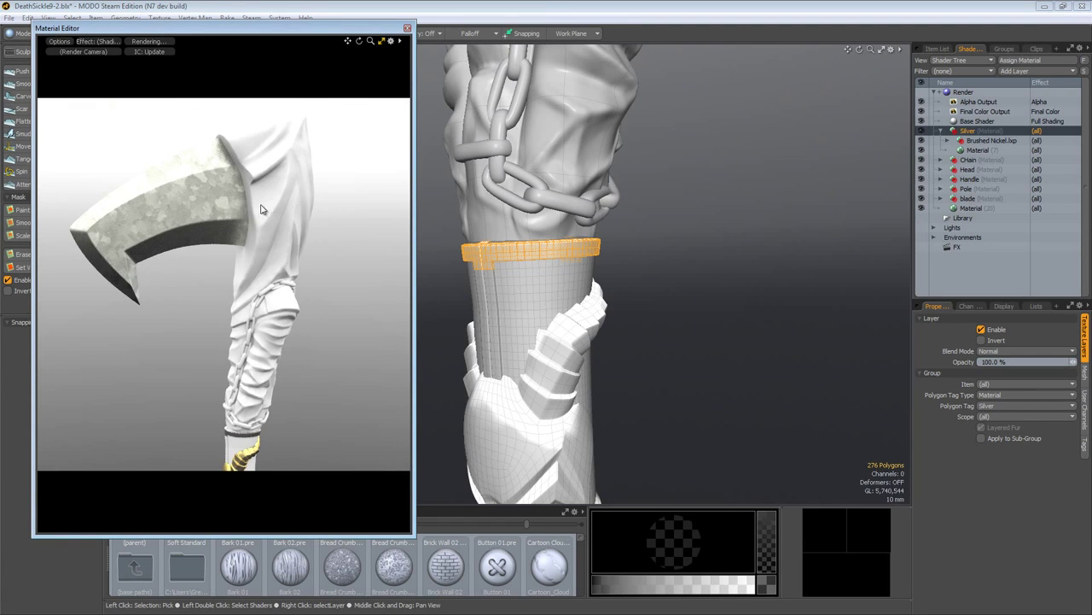
pyautogui.click(288, 216)
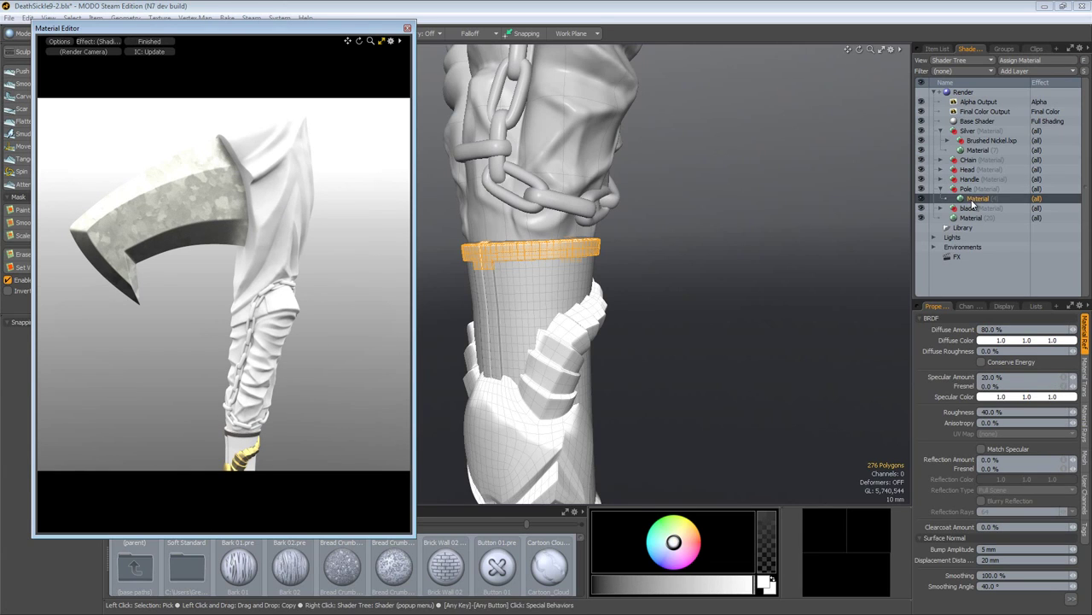
pyautogui.click(1007, 339)
pyautogui.moveTo(731, 368); pyautogui.dragTo(622, 368)
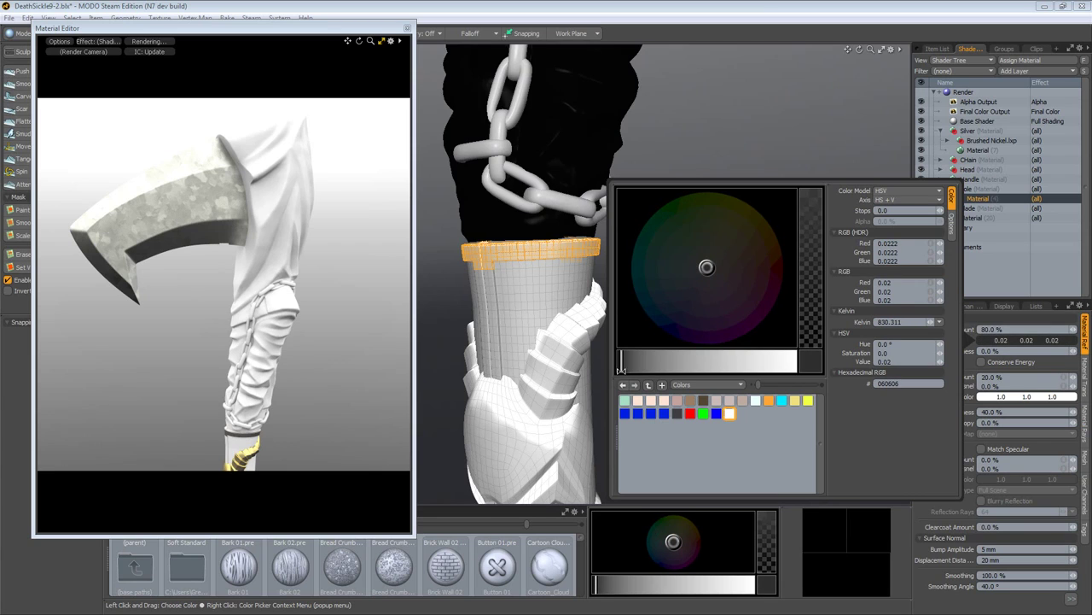
pyautogui.click(690, 14)
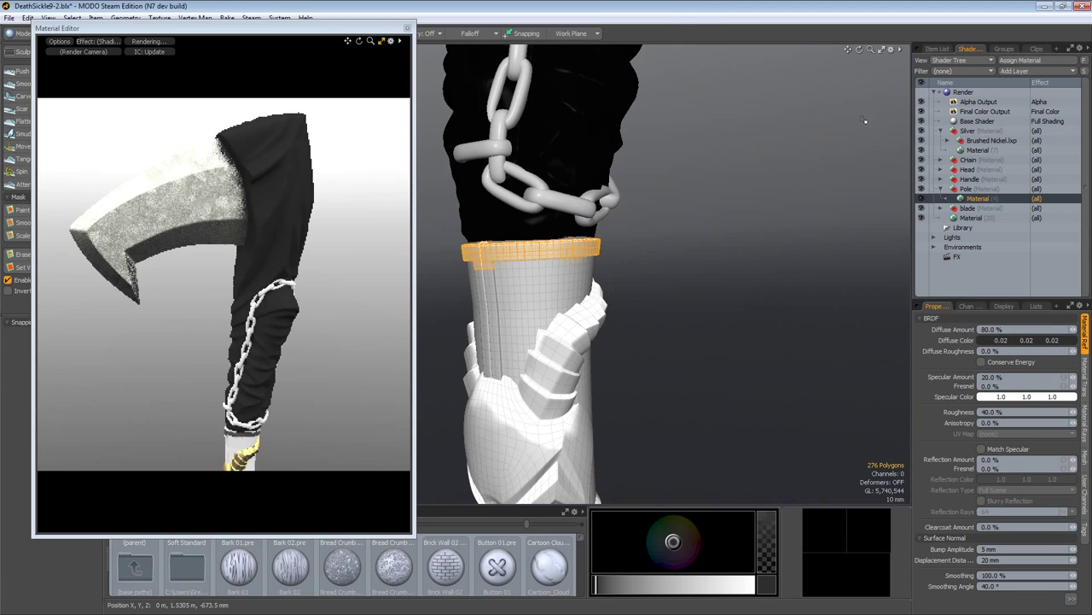
# Add an Occlusion layer above the Pole material and set its type to Convexity.
pyautogui.click(1023, 71)
pyautogui.moveTo(1024, 127)
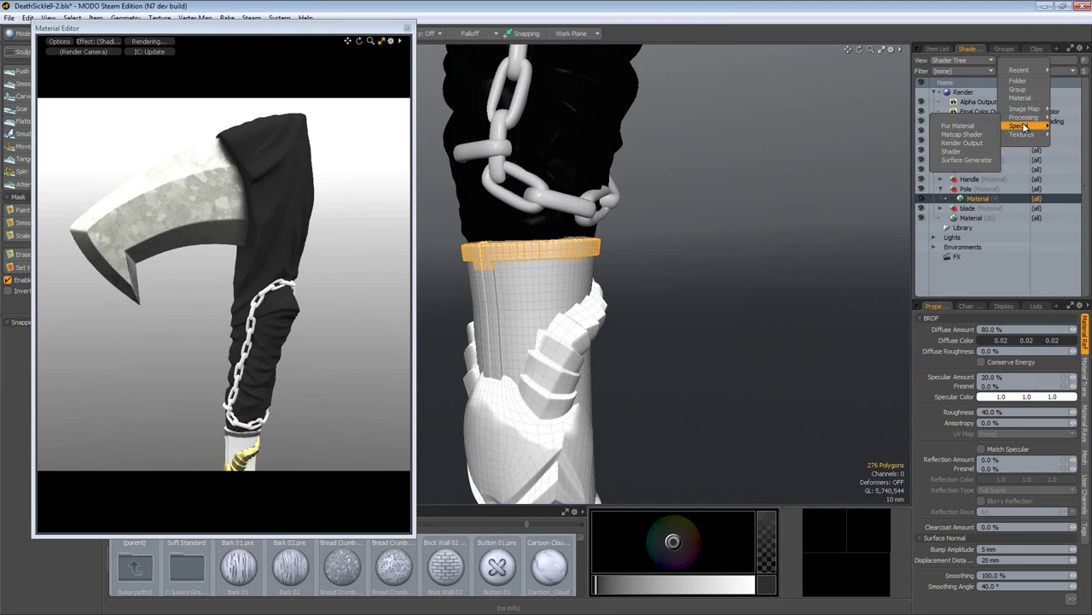
pyautogui.click(963, 137)
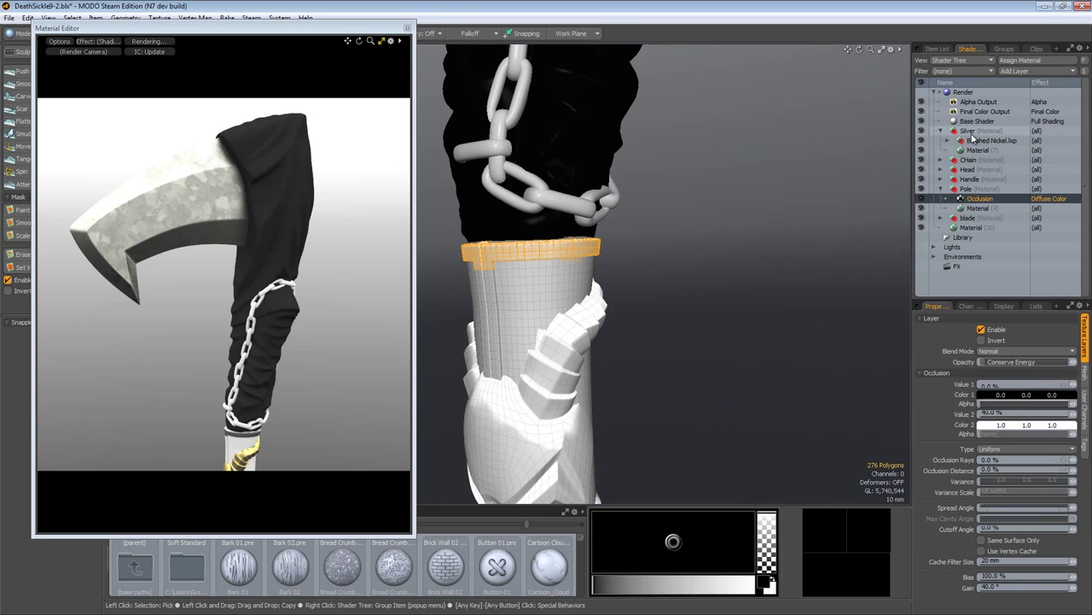
pyautogui.click(997, 453)
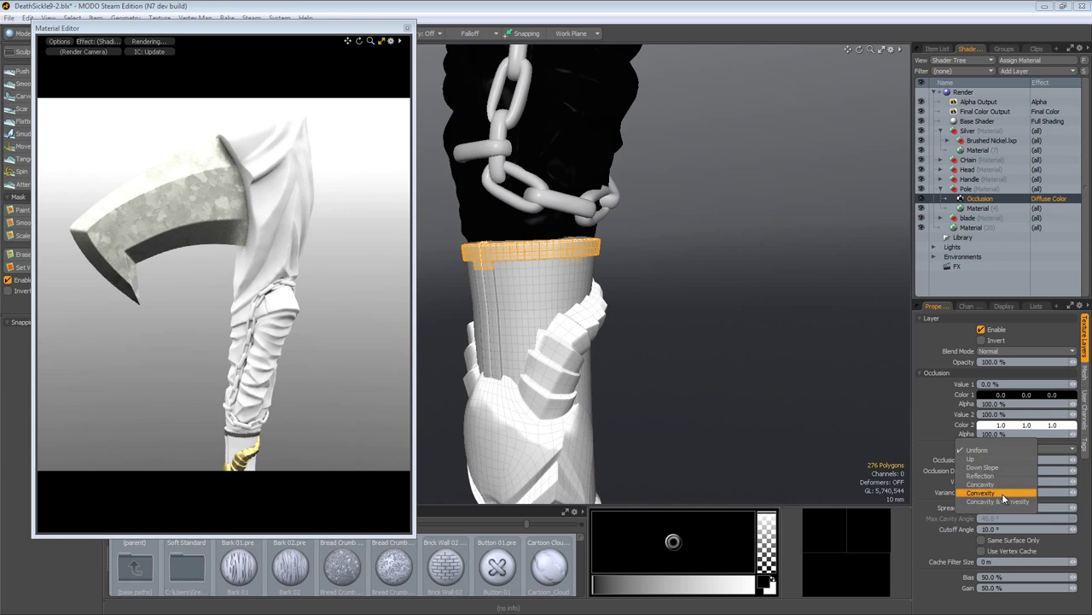
pyautogui.click(1003, 493)
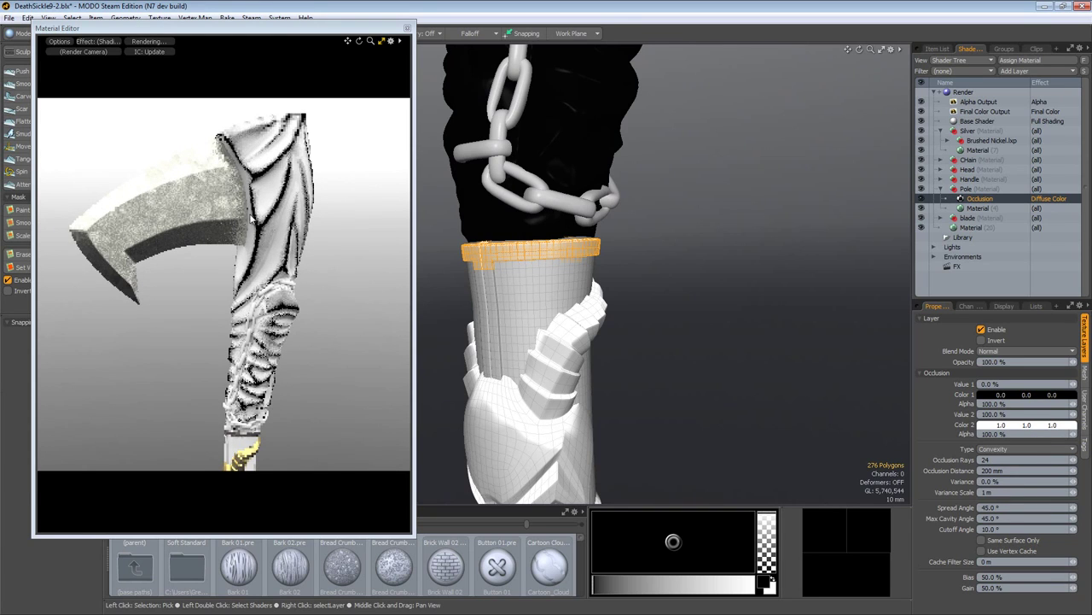
# Invert the Pole's Occlusion layer, set its blend mode to Screen and its occlusion distance to 71.4 mm.
pyautogui.click(983, 340)
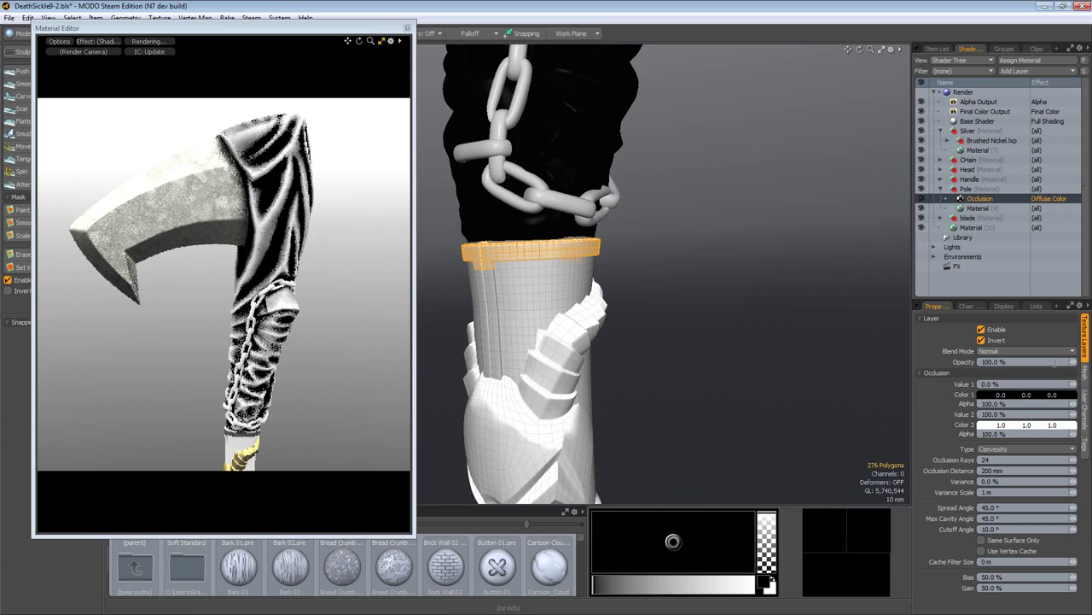
pyautogui.click(1003, 354)
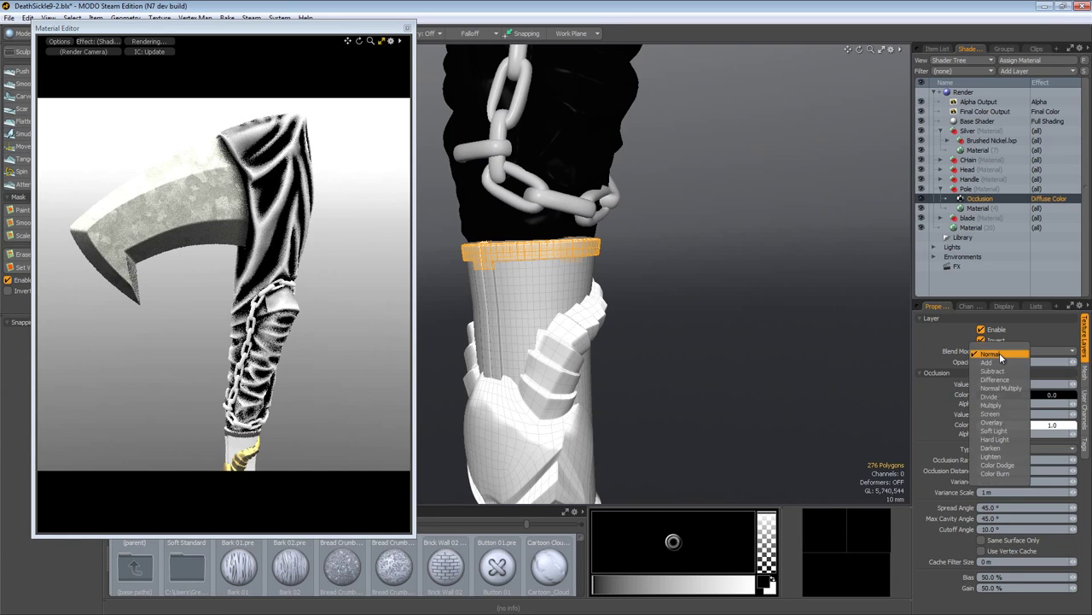
pyautogui.click(1000, 413)
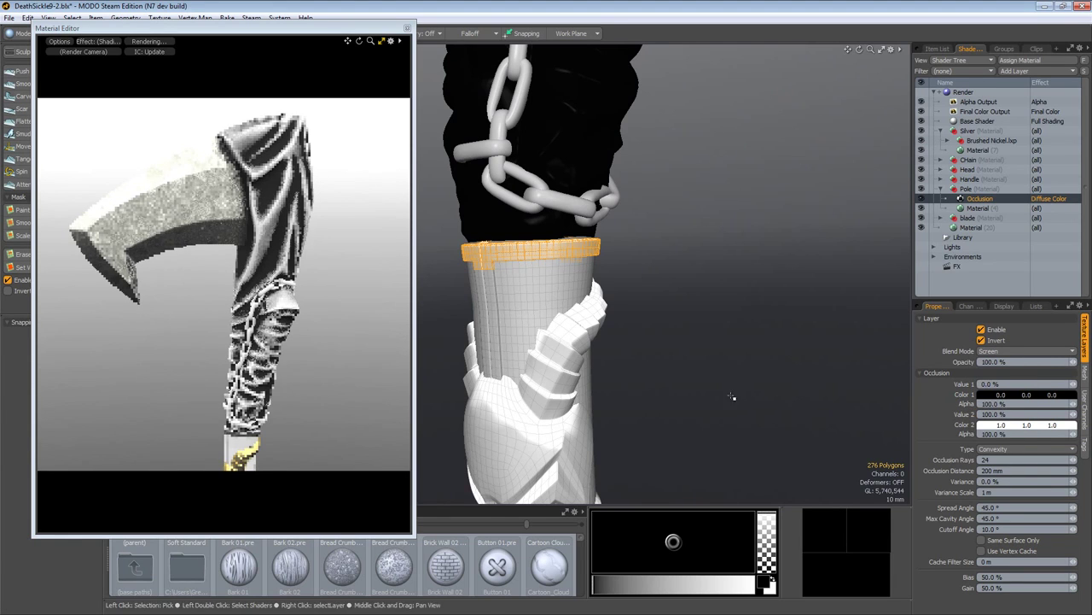
pyautogui.moveTo(1073, 472); pyautogui.dragTo(1056, 472)
# Add a Cellular texture to the Pole group and set its size to 50 mm on all axes.
pyautogui.click(1020, 71)
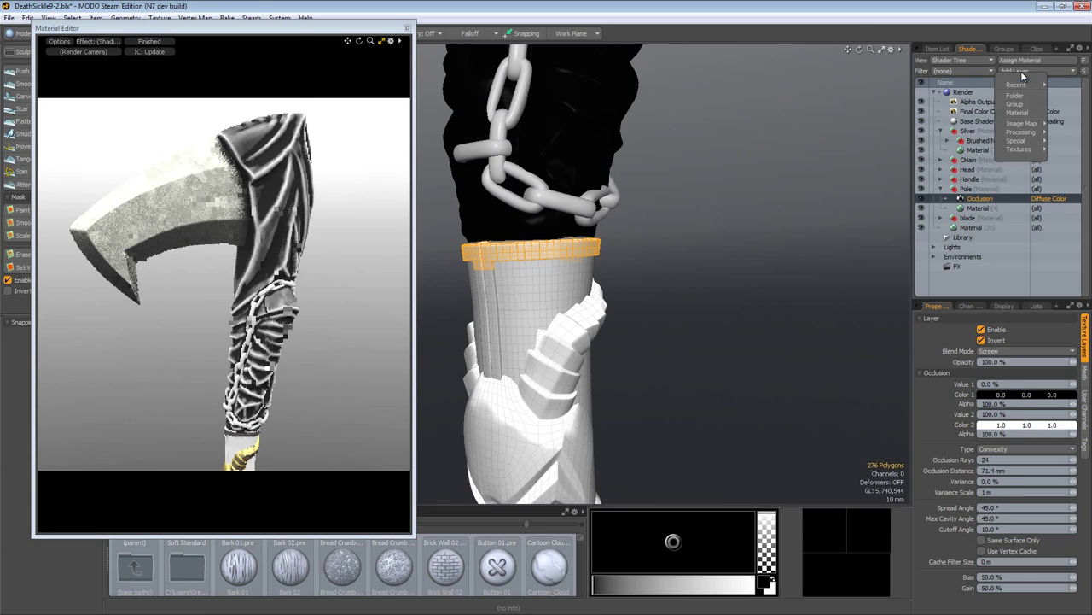
pyautogui.moveTo(1031, 153)
pyautogui.click(1065, 150)
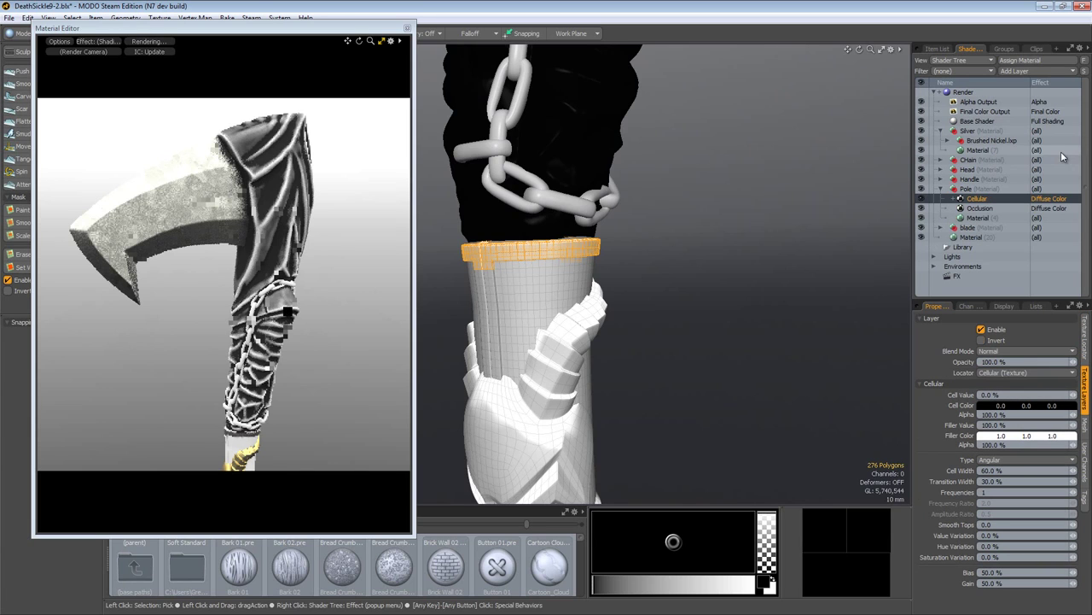
pyautogui.click(1087, 347)
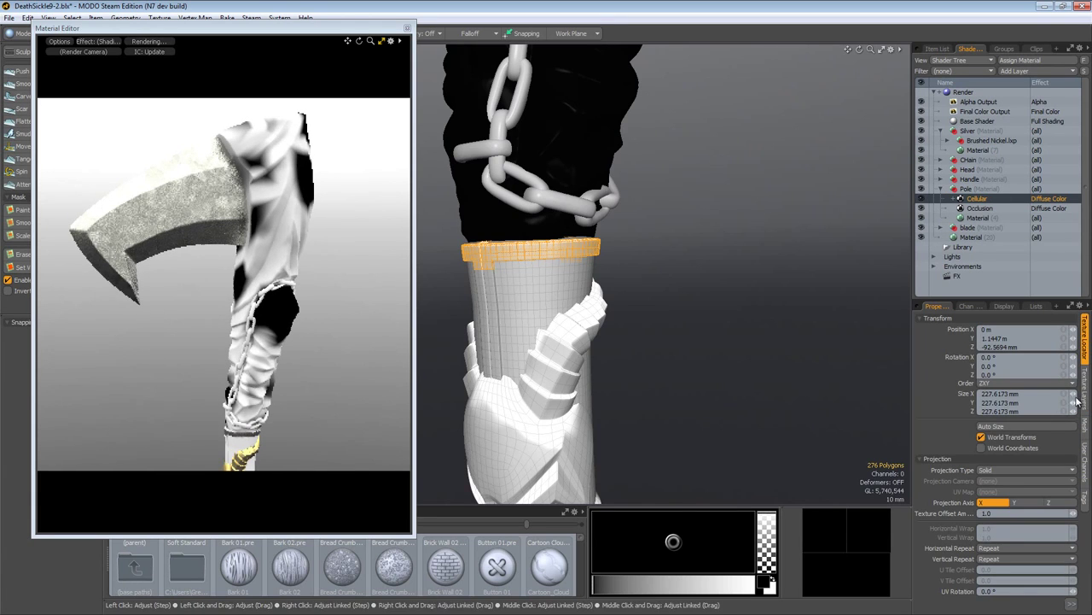
pyautogui.click(1073, 394)
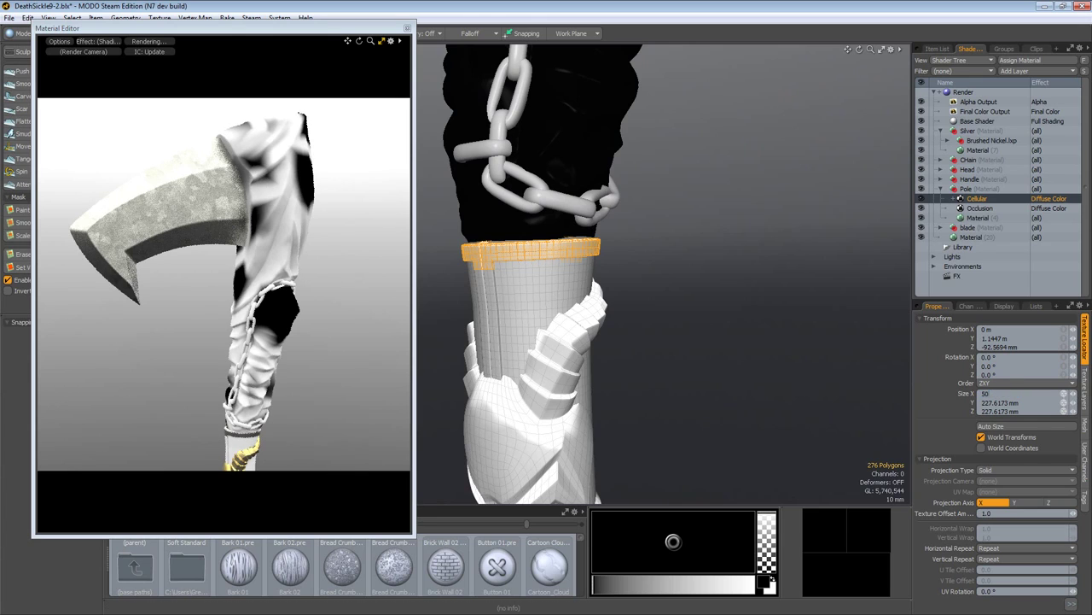
pyautogui.press('Return')
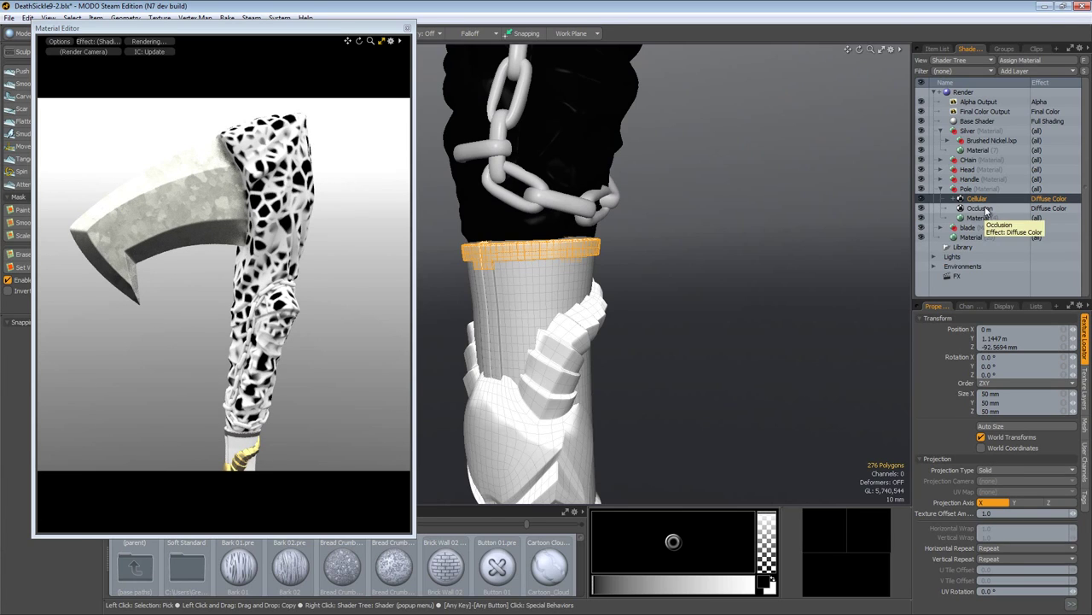
# Mask the Pole's Occlusion layer with the Cellular texture, check the whole sickle in the render preview and close the Material Editor.
pyautogui.moveTo(974, 198); pyautogui.dragTo(981, 209)
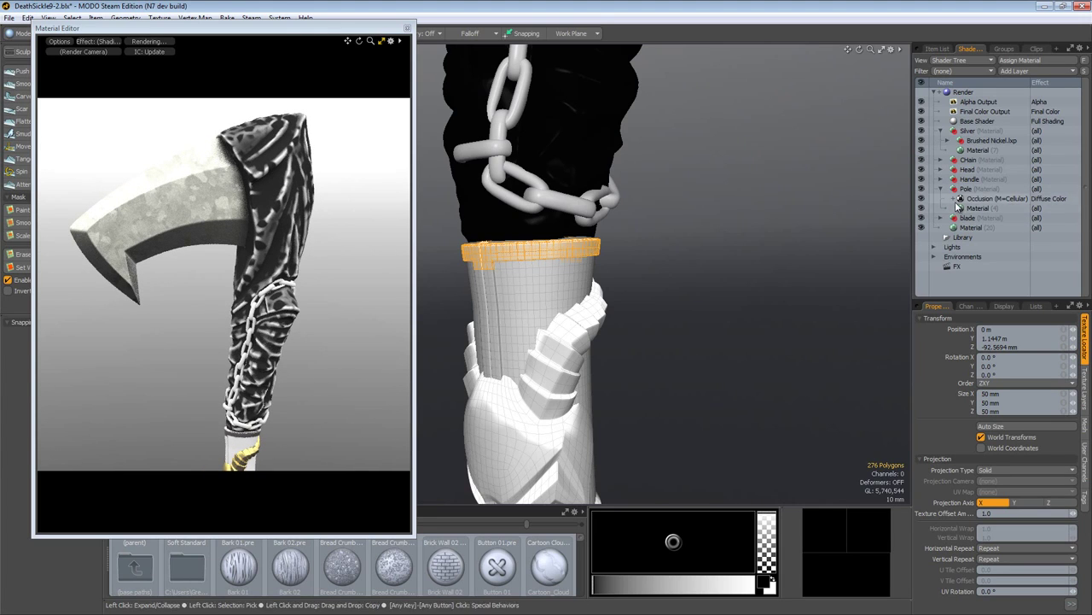
pyautogui.keyDown('ctrl'); pyautogui.keyDown('alt'); pyautogui.moveTo(341, 310); pyautogui.dragTo(137, 244); pyautogui.keyUp('alt'); pyautogui.keyUp('ctrl')
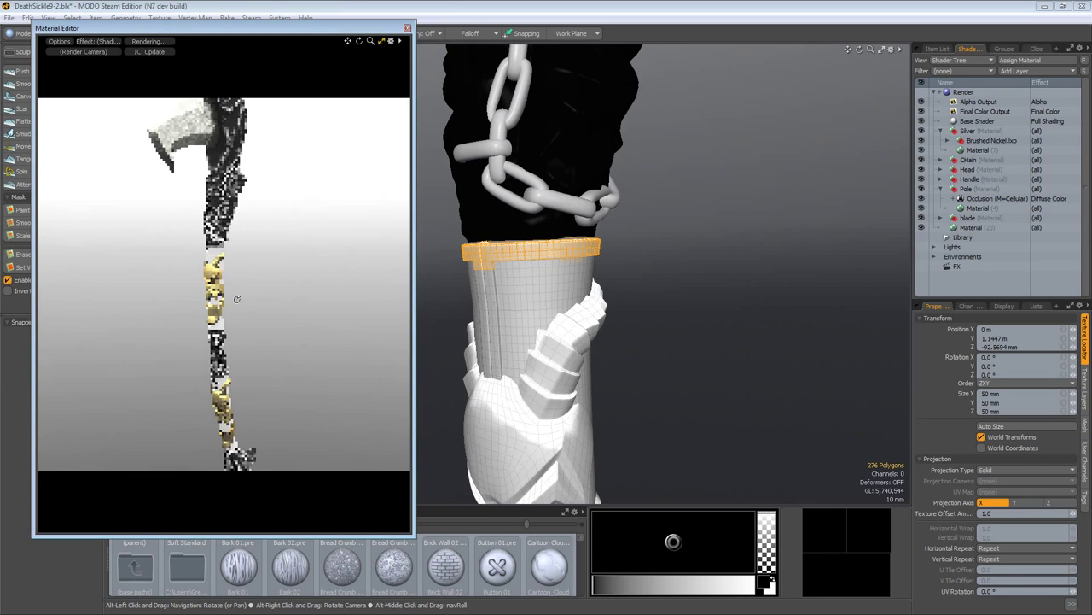
pyautogui.click(407, 28)
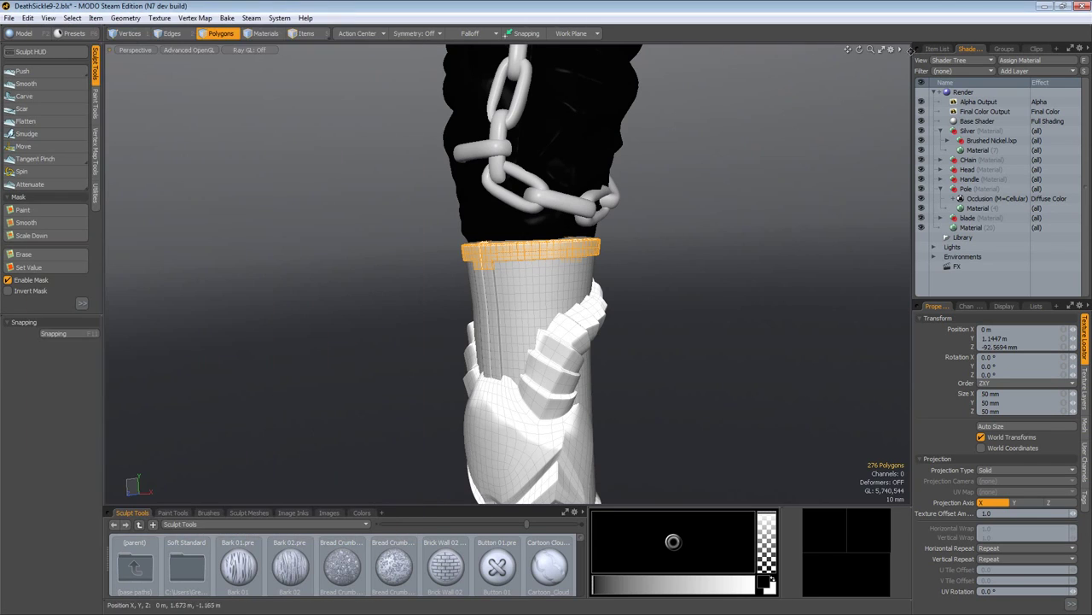
# Collapse the DeathSickle9-2.blx scene in the item list and make DeathSickle10.blx the active scene.
pyautogui.click(943, 49)
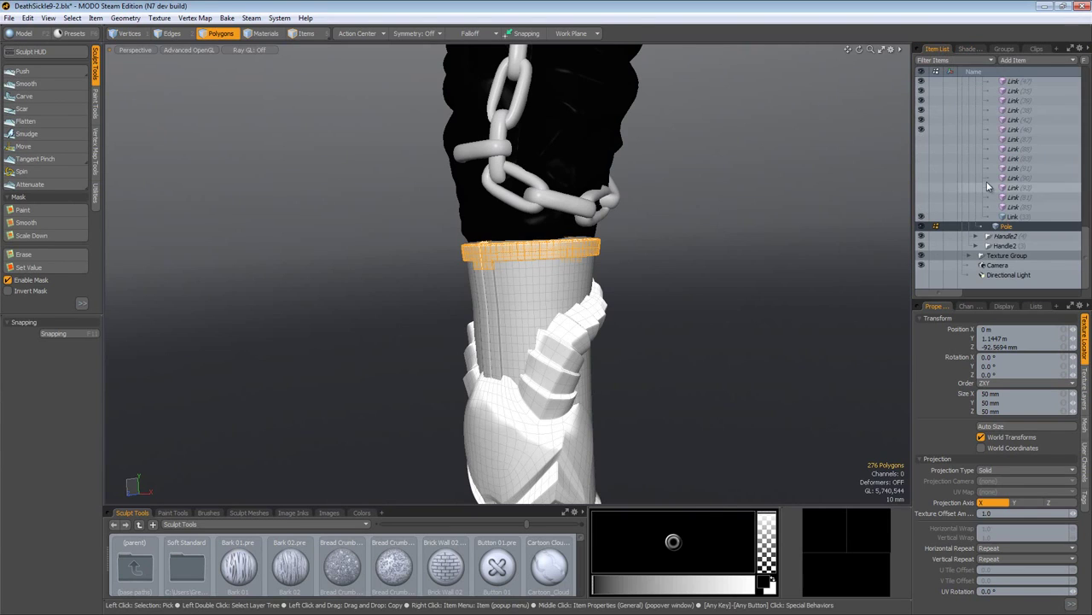
pyautogui.scroll(5, 990, 182)
pyautogui.scroll(3, 997, 184)
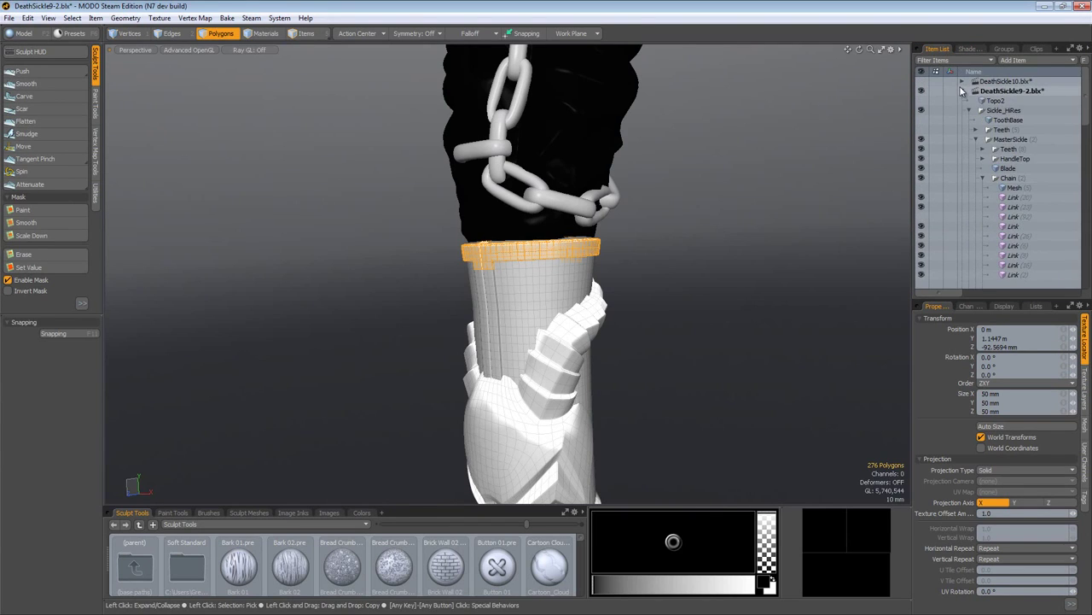
pyautogui.click(962, 91)
pyautogui.click(997, 82)
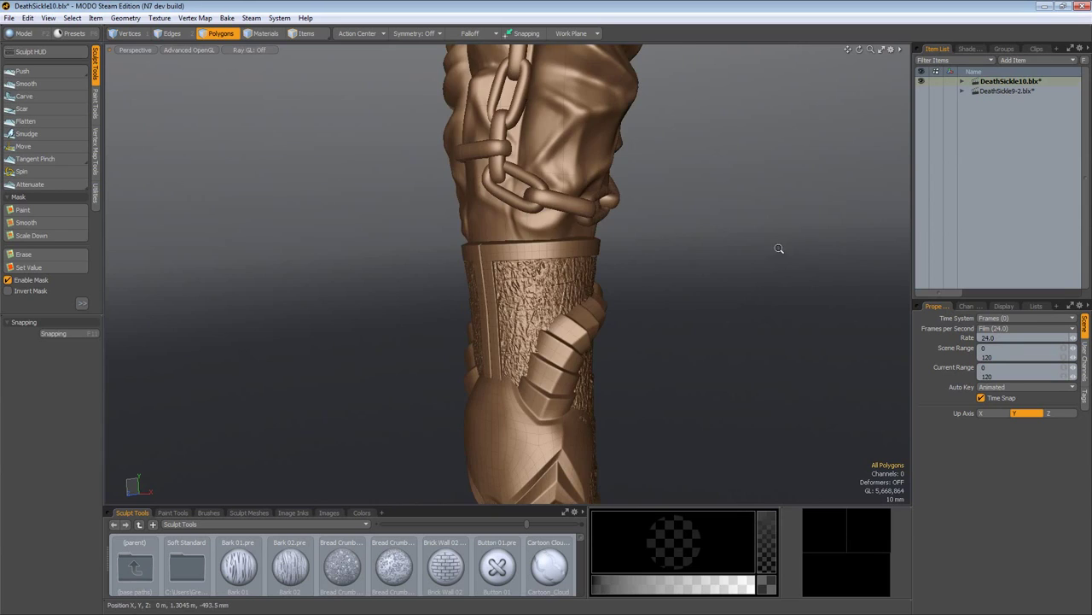
# Open the Material Editor for the DeathSickle10 scene and frame the blade and cloth in its render preview.
pyautogui.moveTo(724, 265)
pyautogui.keyDown('ctrl'); pyautogui.keyDown('alt'); pyautogui.mouseDown()
pyautogui.moveTo(578, 285)
pyautogui.moveTo(465, 235)
pyautogui.moveTo(350, 245)
pyautogui.mouseUp(); pyautogui.keyUp('alt'); pyautogui.keyUp('ctrl')
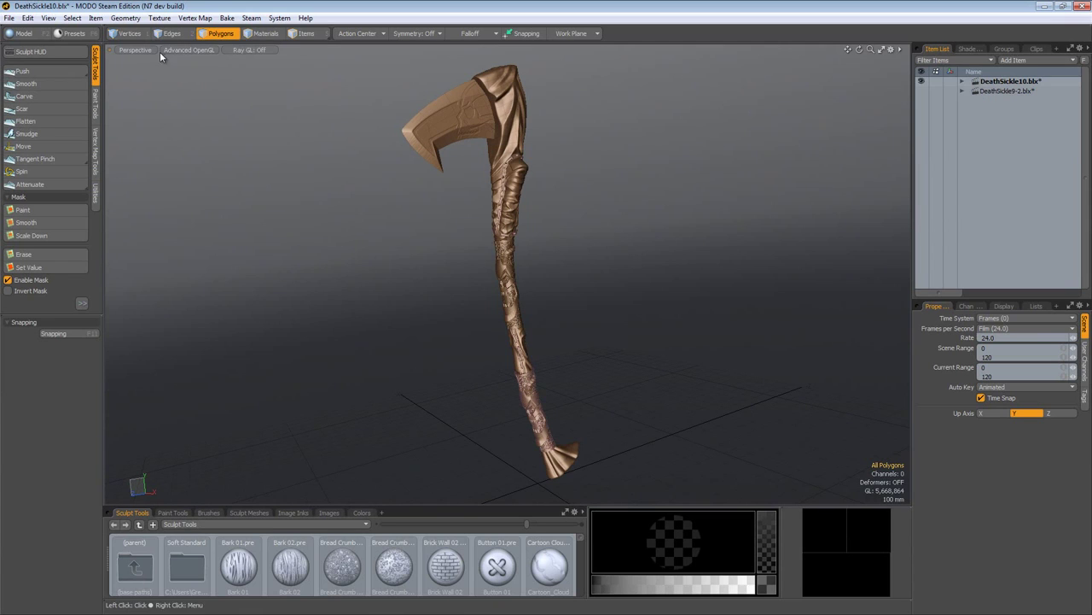
pyautogui.click(160, 17)
pyautogui.click(177, 35)
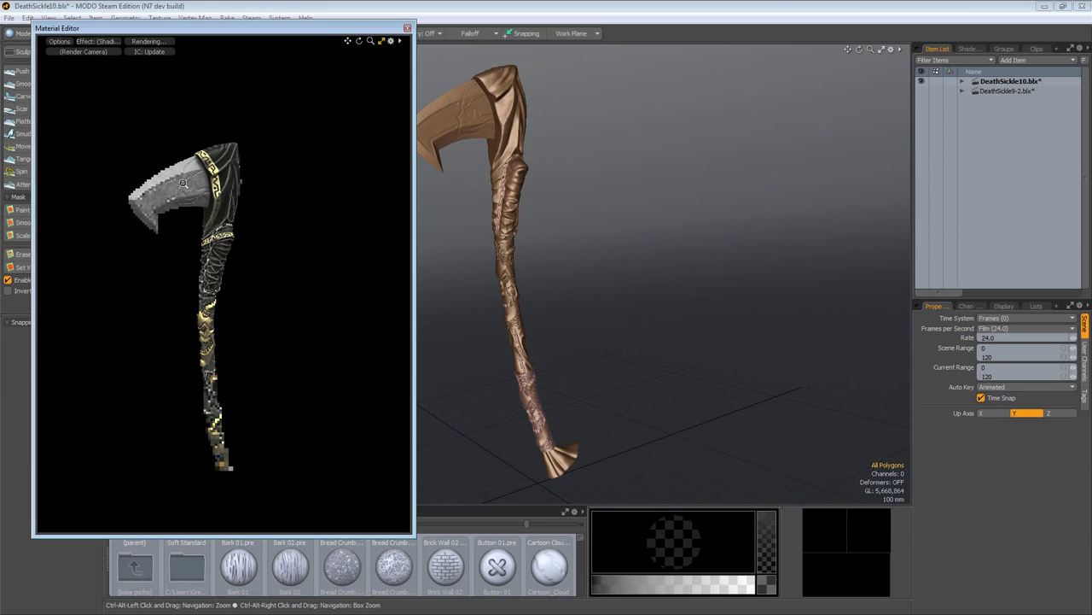
pyautogui.keyDown('ctrl'); pyautogui.keyDown('alt'); pyautogui.moveTo(227, 188); pyautogui.dragTo(311, 252); pyautogui.keyUp('alt'); pyautogui.keyUp('ctrl')
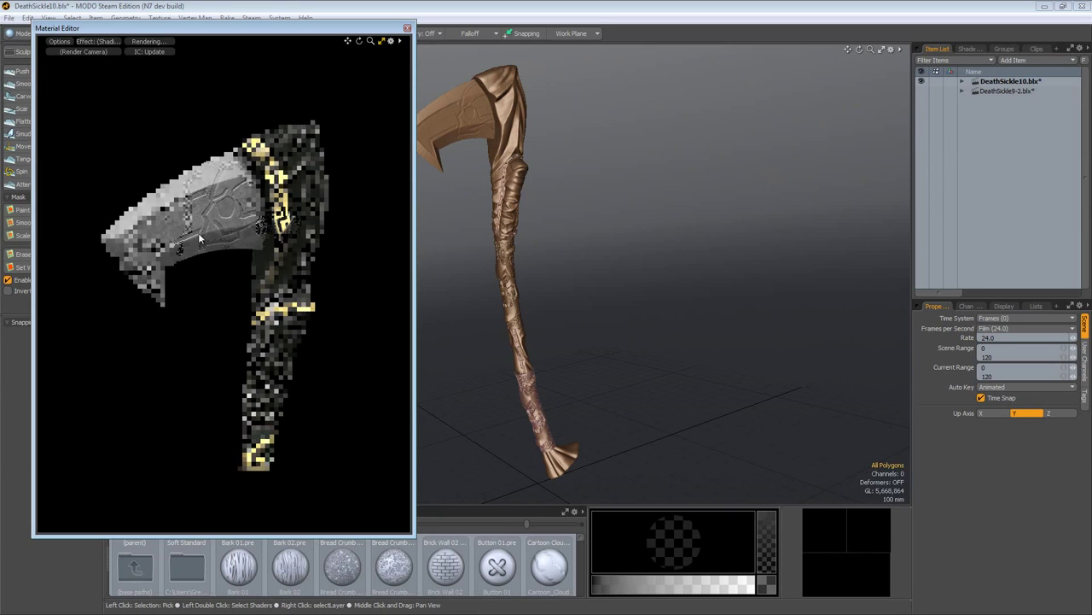
# Pick the blade and expand the Metals, MetalMaterials and blade groups in the shader tree to examine the blade's layers.
pyautogui.click(220, 209)
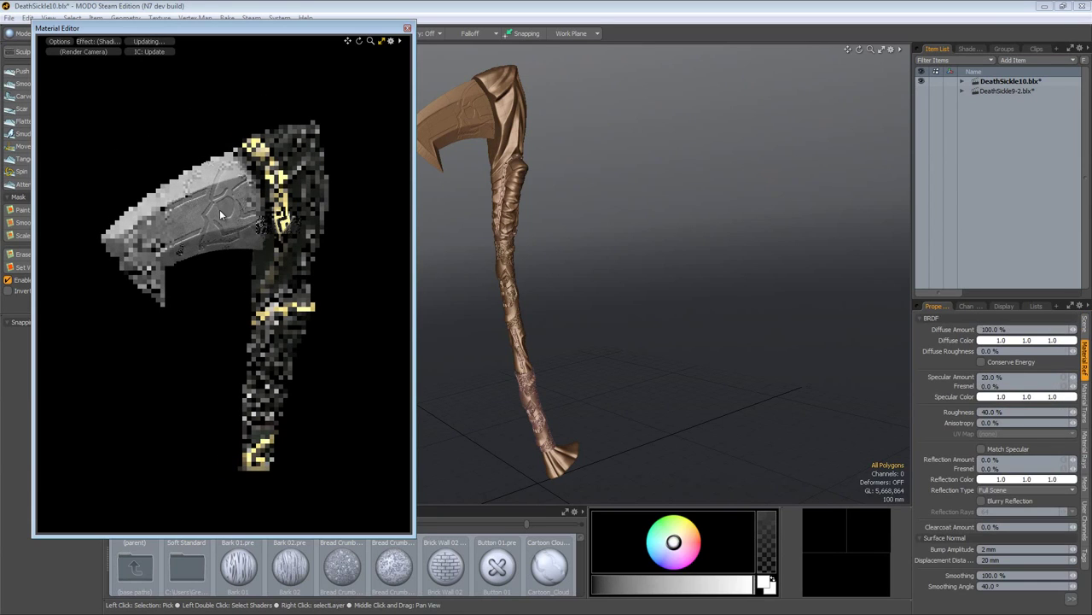
pyautogui.click(970, 49)
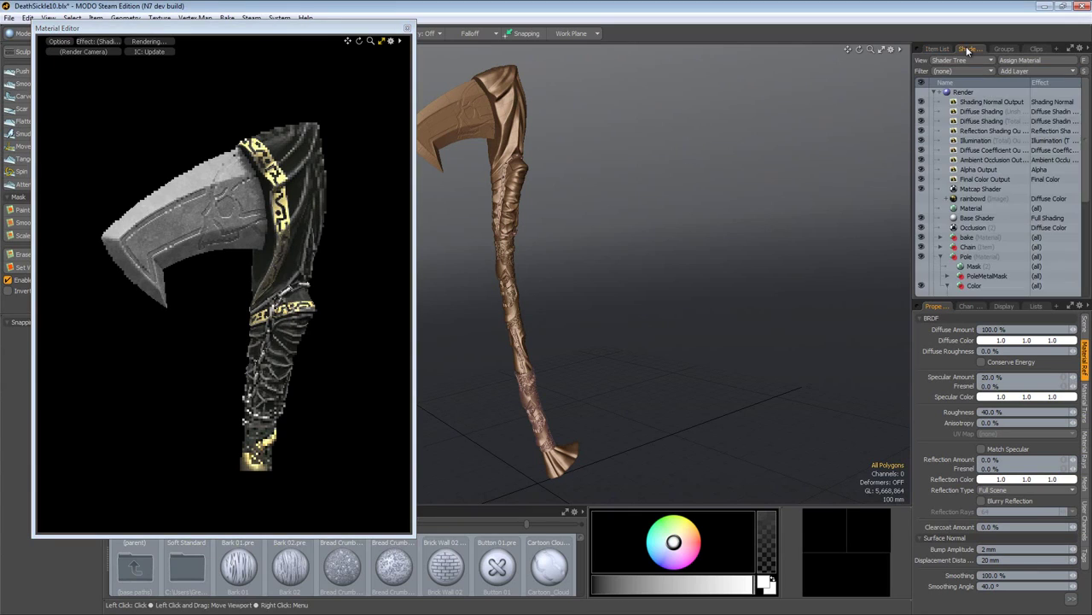
pyautogui.scroll(-5, 987, 160)
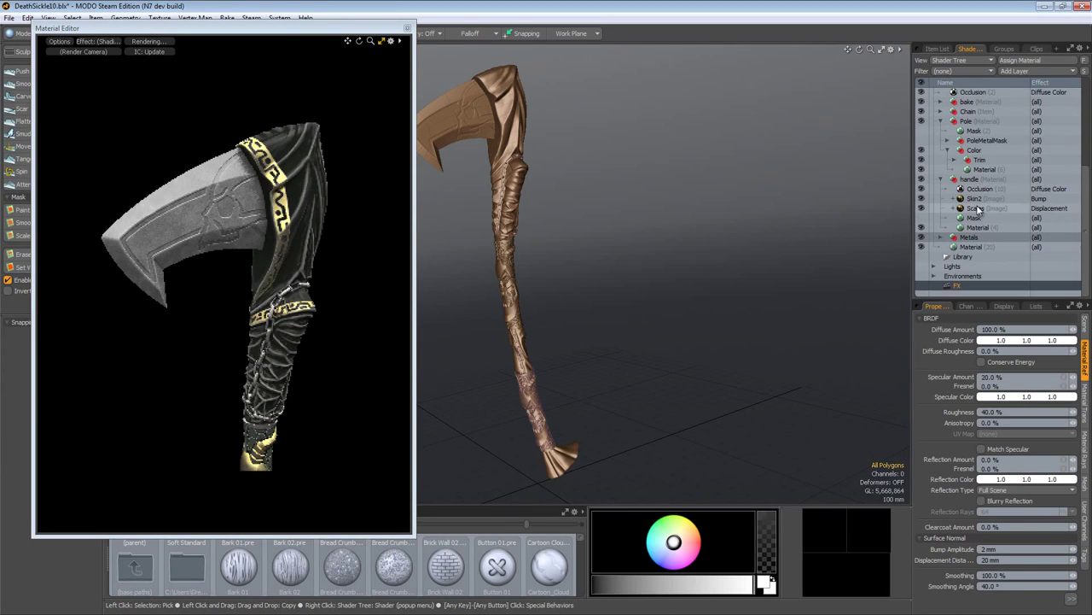
pyautogui.click(941, 239)
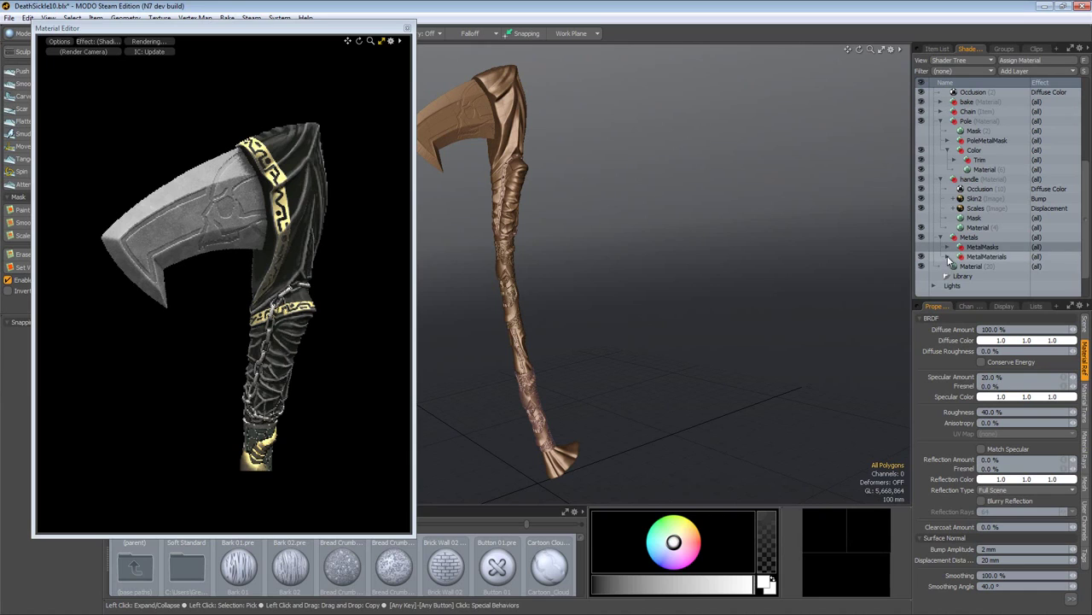
pyautogui.click(949, 256)
pyautogui.scroll(-3, 950, 260)
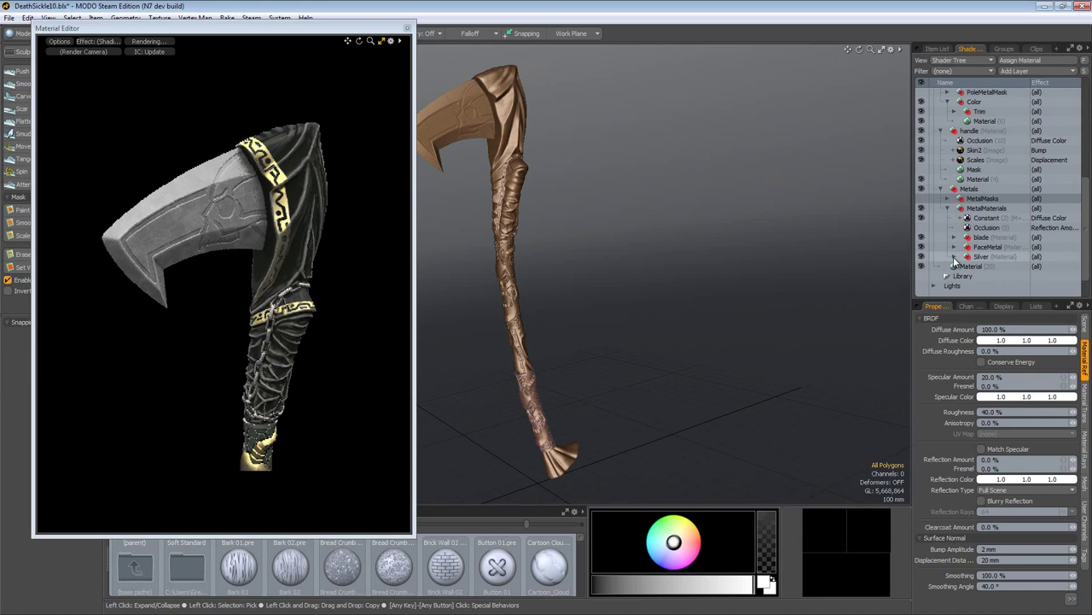
pyautogui.click(955, 237)
pyautogui.scroll(-2, 956, 243)
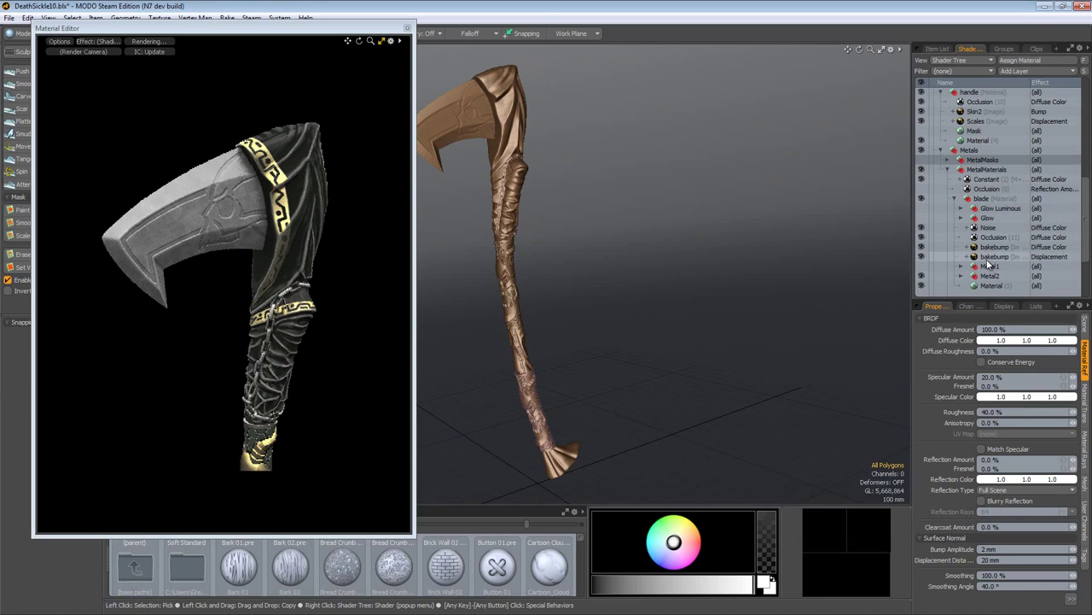
# Open the blade's bakebump image clip in the image viewer to examine its skull pattern and close the viewer.
pyautogui.click(988, 257)
pyautogui.click(1033, 49)
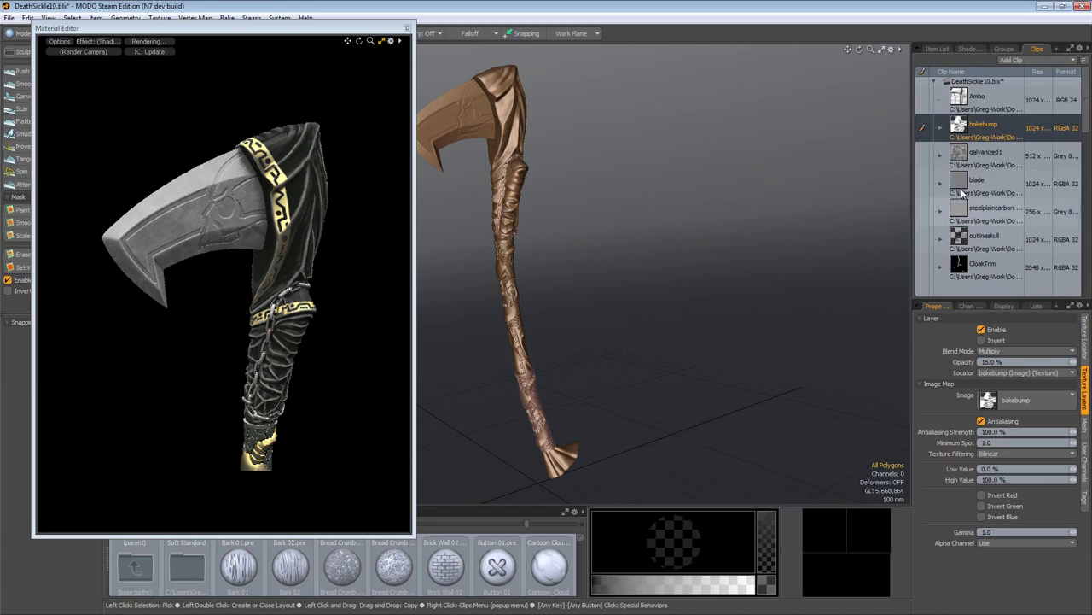
pyautogui.doubleClick(982, 126)
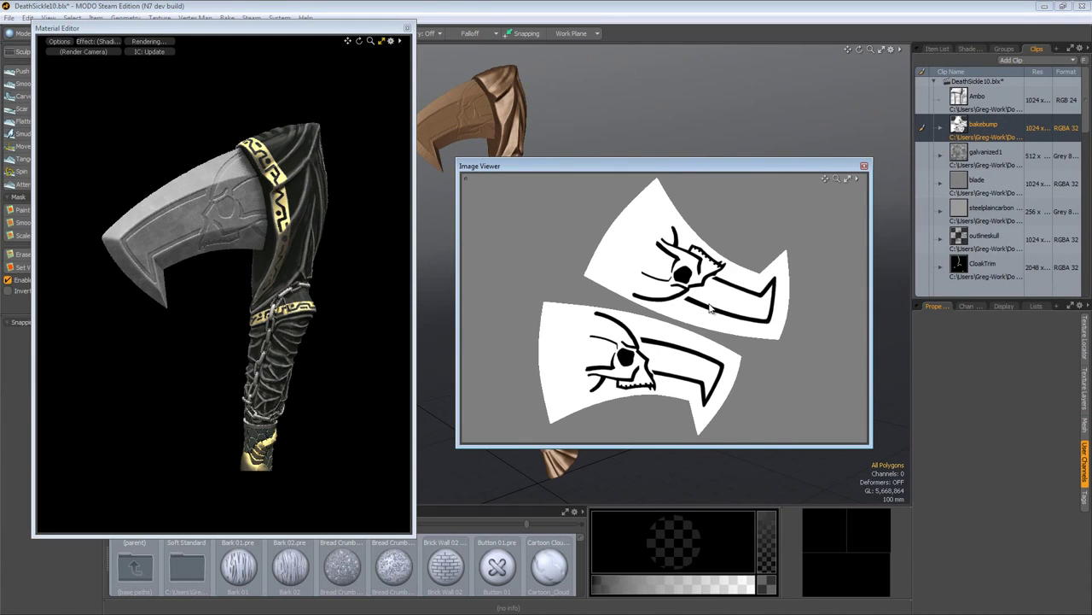
pyautogui.click(865, 165)
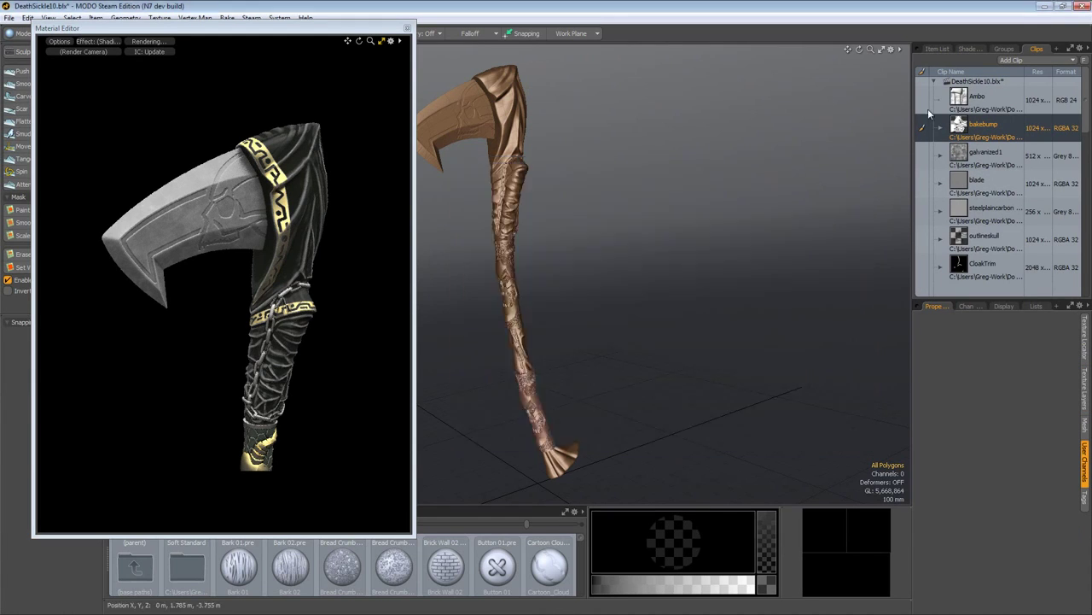
# Toggle the blade's bakebump Diffuse Color layer to compare its effect and view its texture locator settings.
pyautogui.click(969, 48)
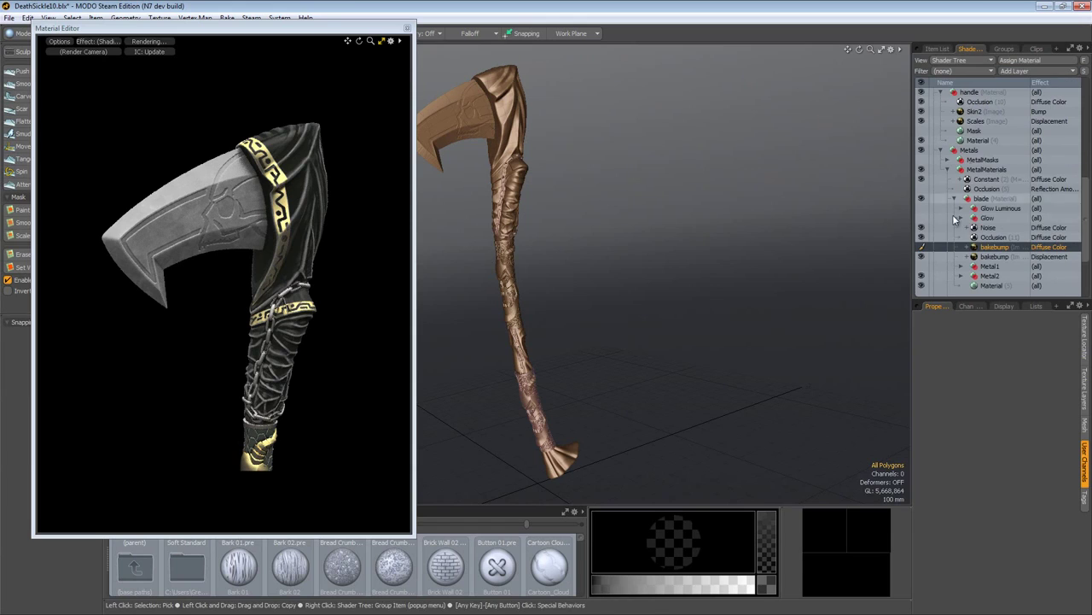
pyautogui.click(922, 248)
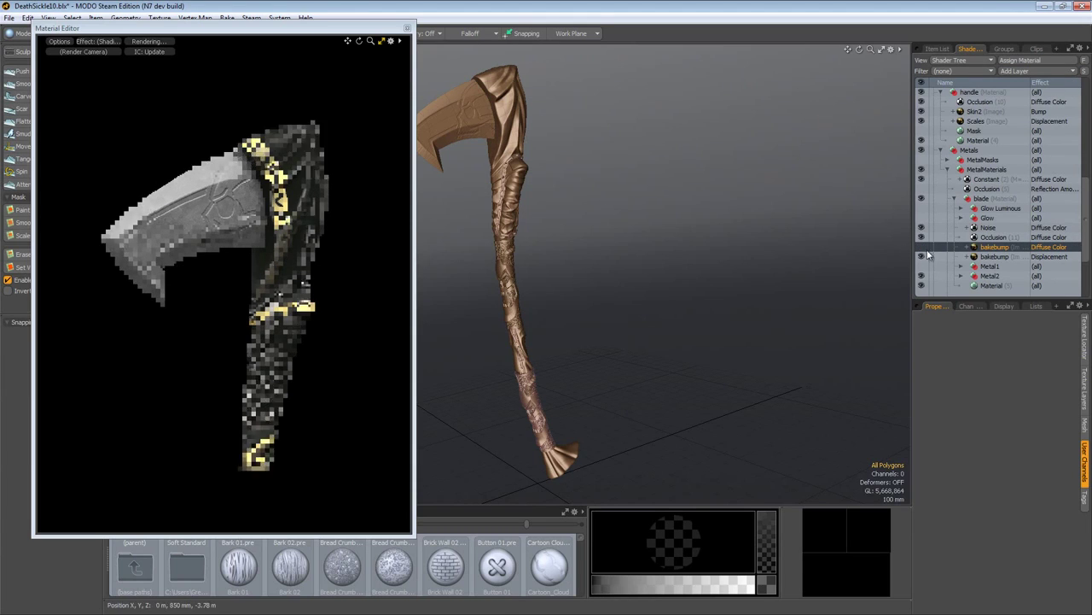
pyautogui.click(1087, 331)
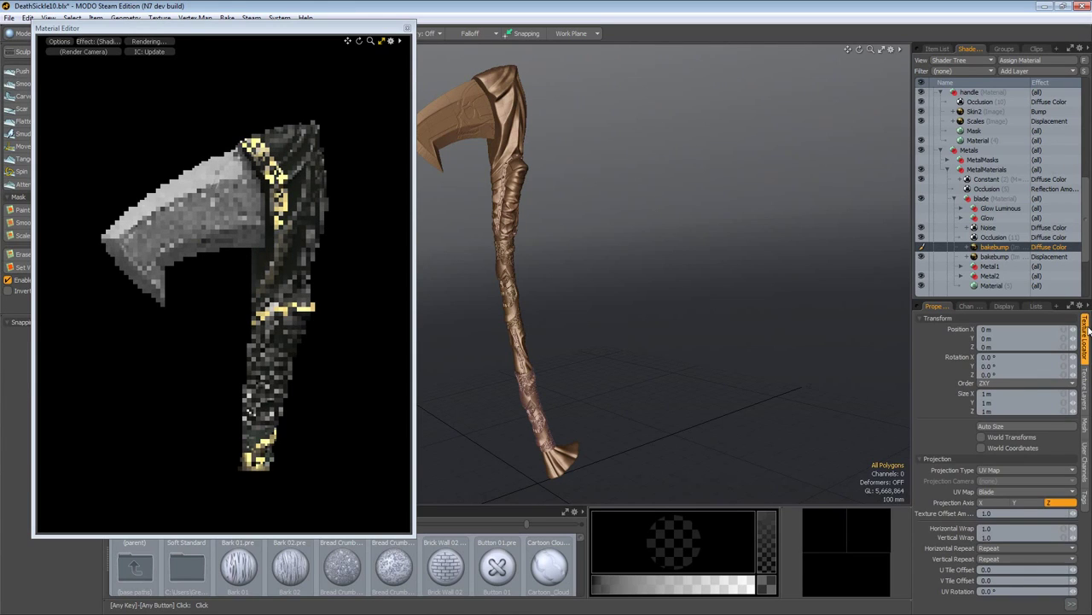
# Pick the cloth's gold trim in the render preview, toggle the Pole's Trim group to compare, and expand that group.
pyautogui.click(278, 170)
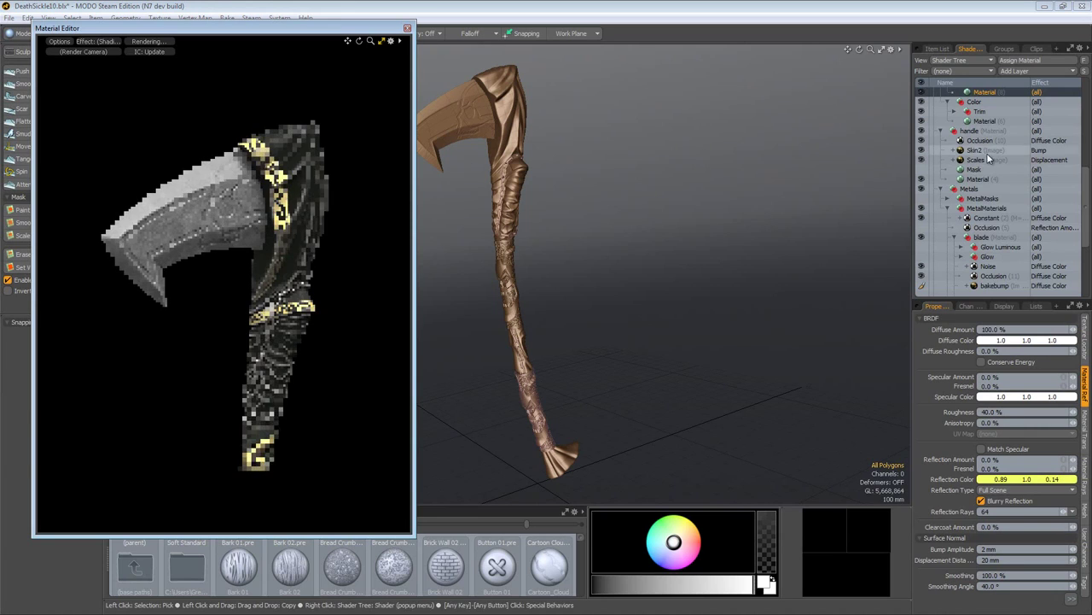
pyautogui.scroll(3, 987, 153)
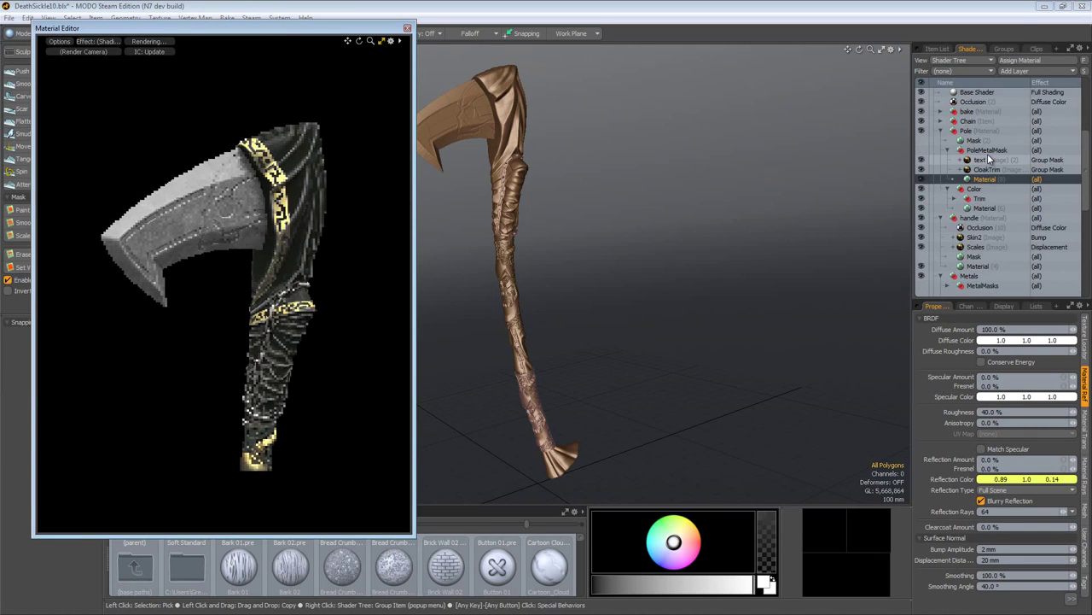
pyautogui.click(924, 200)
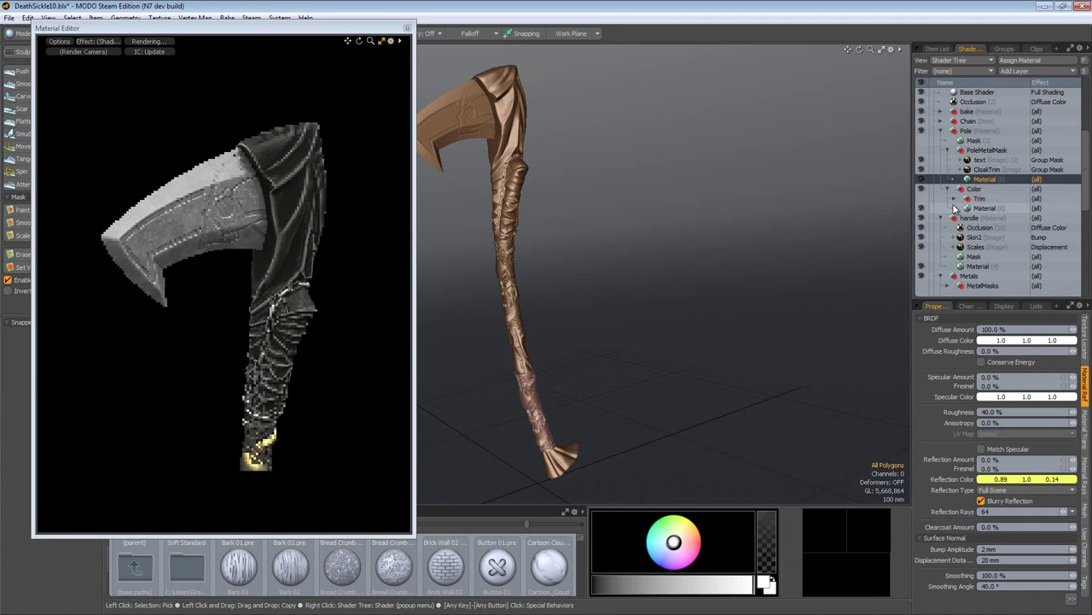
pyautogui.click(954, 199)
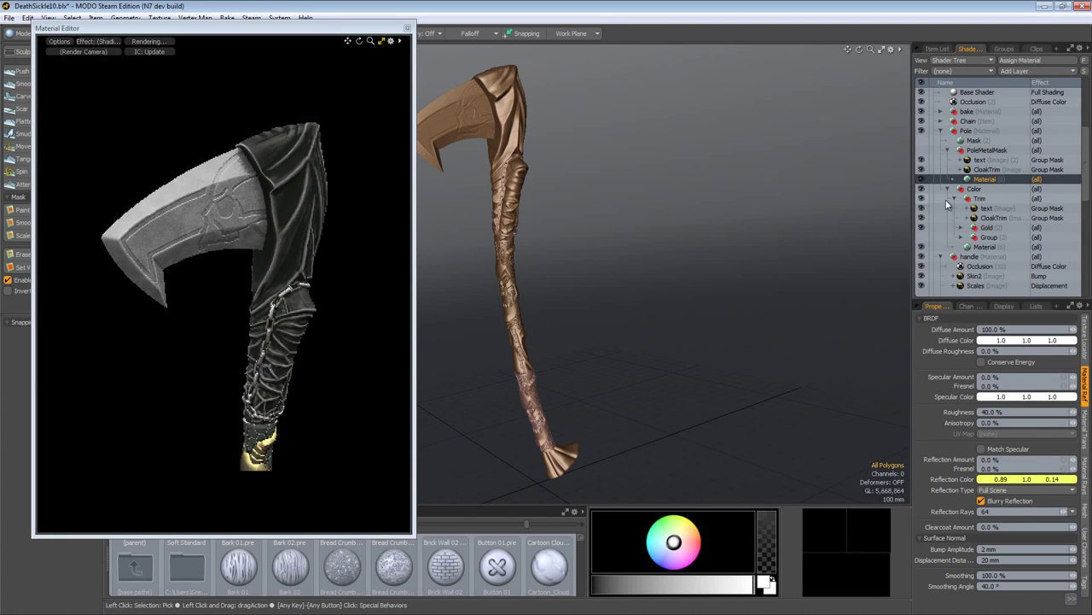
# Toggle the text and CloakTrim group masks in the Trim group to examine how each limits the gold.
pyautogui.click(922, 209)
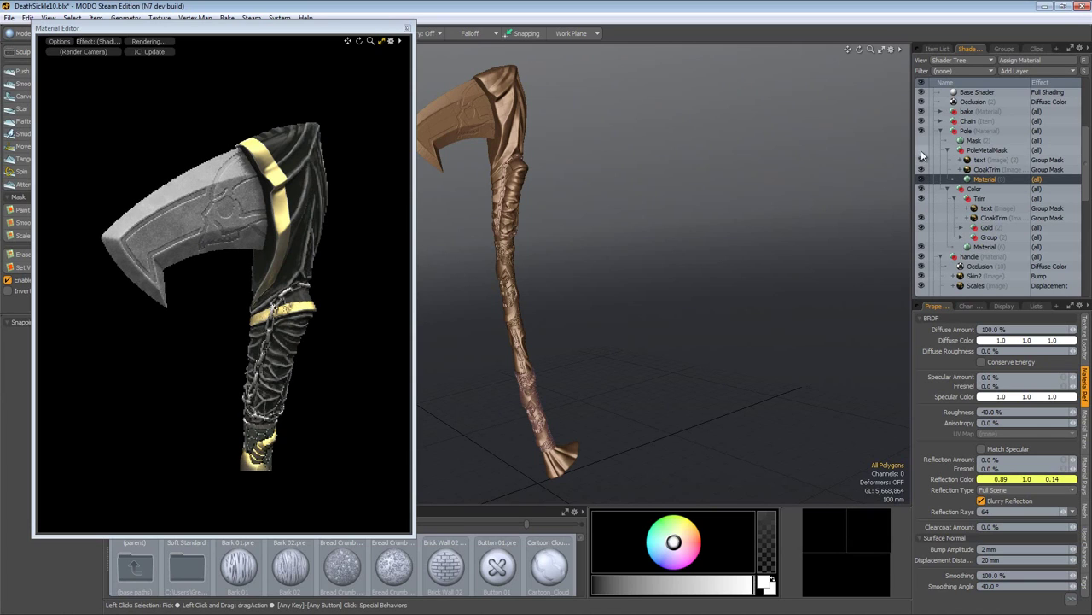
pyautogui.click(920, 227)
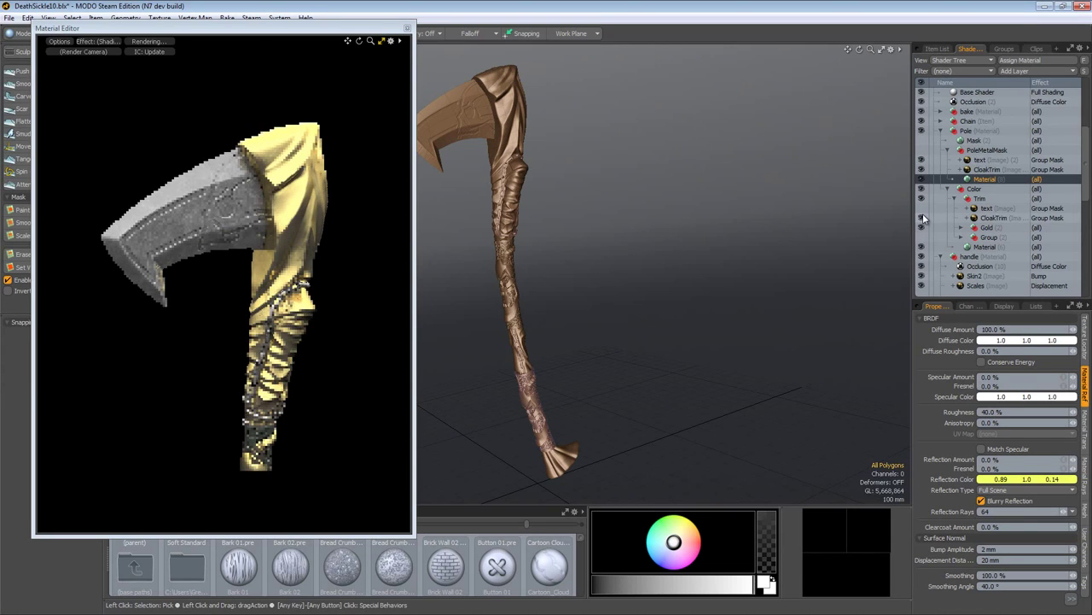
pyautogui.click(972, 249)
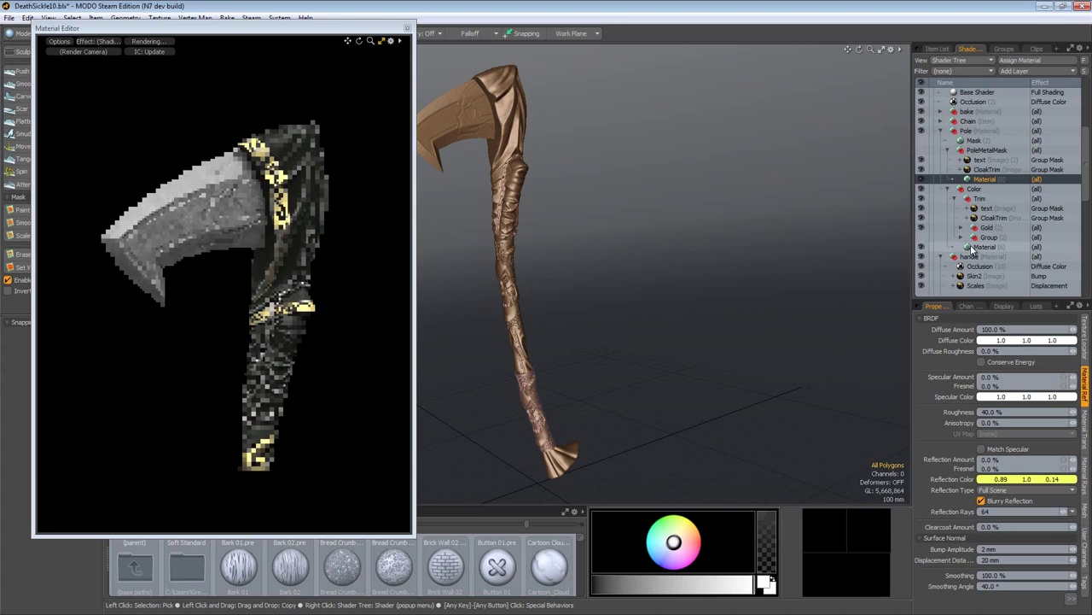
# Examine the handle's gold ornament and scales up close in the render preview, and frame the whole sickle again.
pyautogui.scroll(-3, 972, 237)
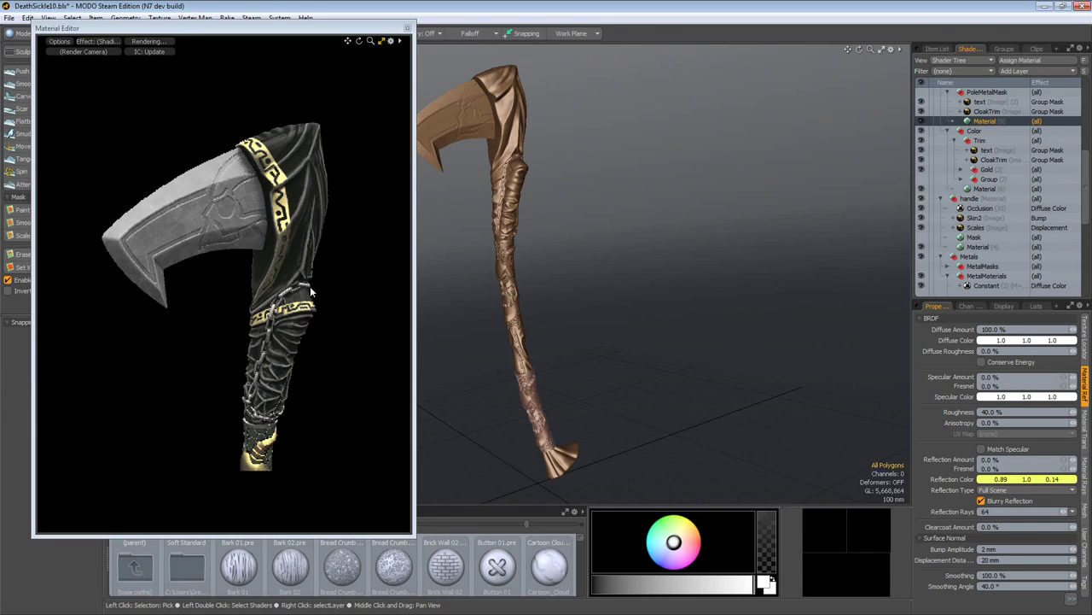
pyautogui.moveTo(249, 359)
pyautogui.keyDown('alt'); pyautogui.mouseDown()
pyautogui.moveTo(261, 365)
pyautogui.moveTo(237, 354)
pyautogui.mouseUp(); pyautogui.keyUp('alt')
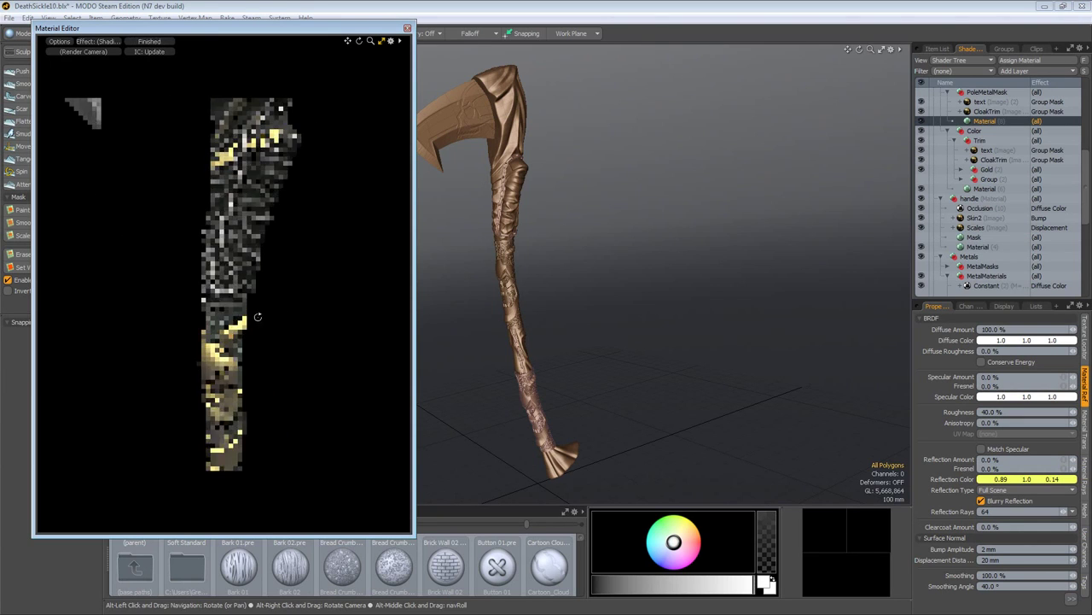
pyautogui.keyDown('alt'); pyautogui.keyDown('shift'); pyautogui.moveTo(256, 315); pyautogui.dragTo(204, 275); pyautogui.keyUp('shift'); pyautogui.keyUp('alt')
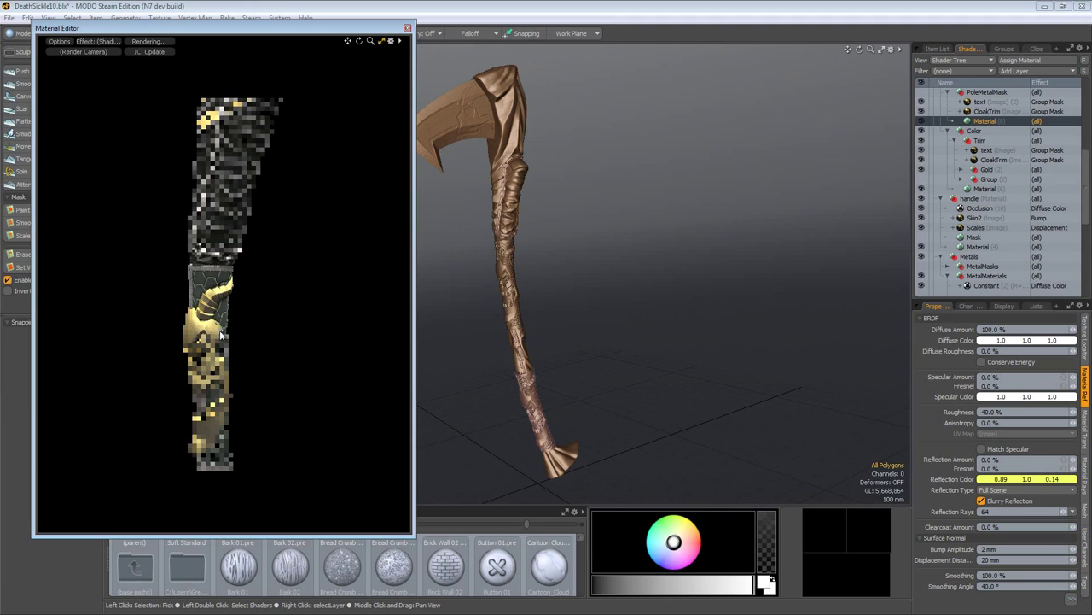
pyautogui.keyDown('alt'); pyautogui.moveTo(211, 317); pyautogui.dragTo(393, 352); pyautogui.keyUp('alt')
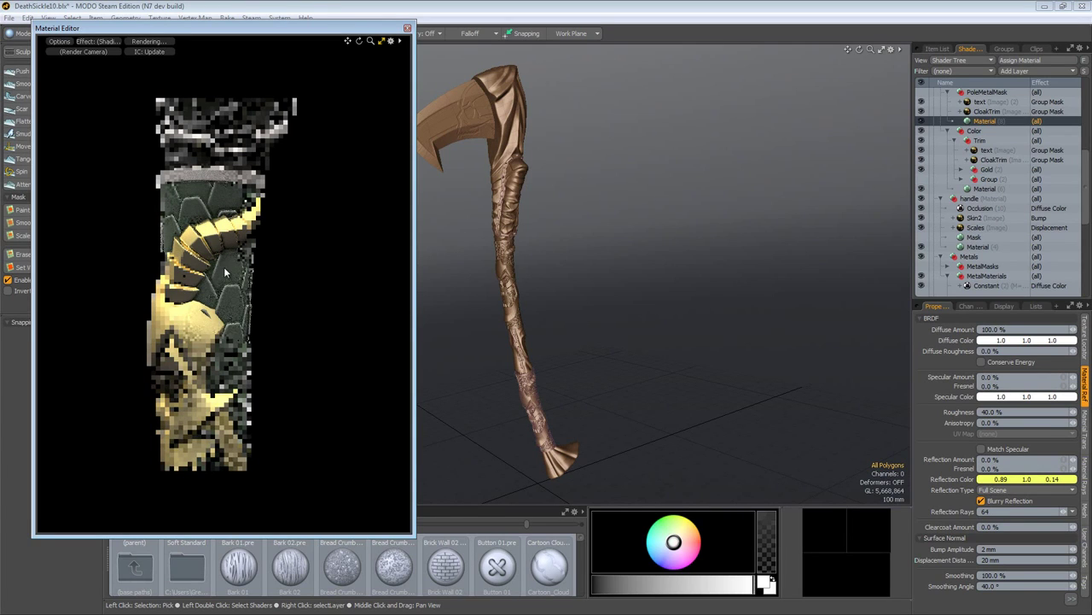
pyautogui.keyDown('ctrl'); pyautogui.keyDown('alt'); pyautogui.moveTo(251, 262); pyautogui.dragTo(93, 224); pyautogui.keyUp('alt'); pyautogui.keyUp('ctrl')
pyautogui.keyDown('ctrl'); pyautogui.keyDown('alt'); pyautogui.moveTo(304, 273); pyautogui.dragTo(46, 273); pyautogui.keyUp('alt'); pyautogui.keyUp('ctrl')
pyautogui.keyDown('alt'); pyautogui.keyDown('shift'); pyautogui.moveTo(243, 318); pyautogui.dragTo(254, 306); pyautogui.keyUp('shift'); pyautogui.keyUp('alt')
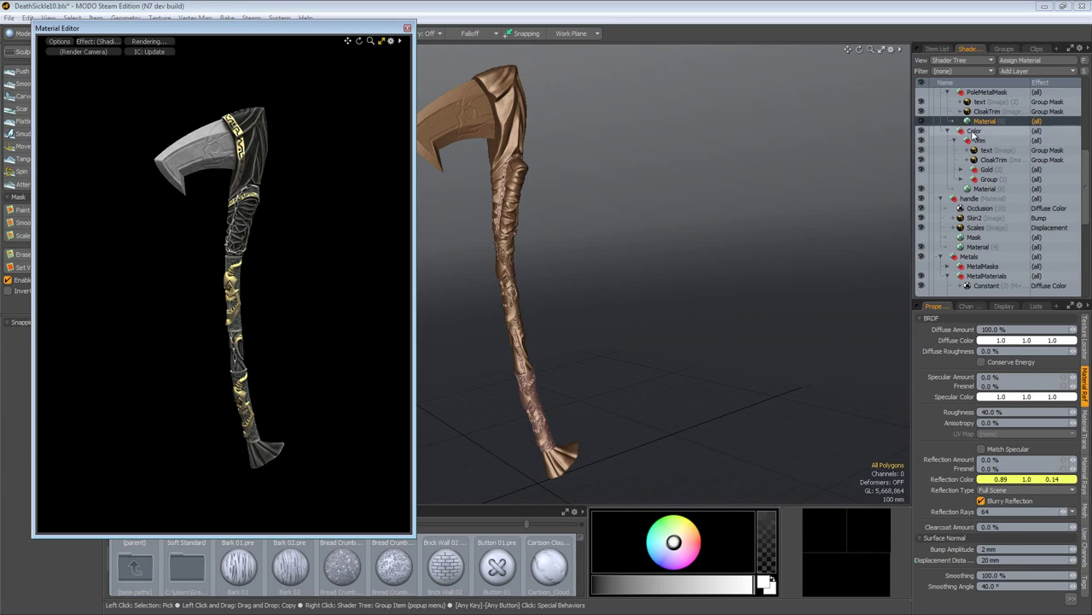
# Examine the render output layers listed under Render in the shader tree.
pyautogui.scroll(5, 980, 155)
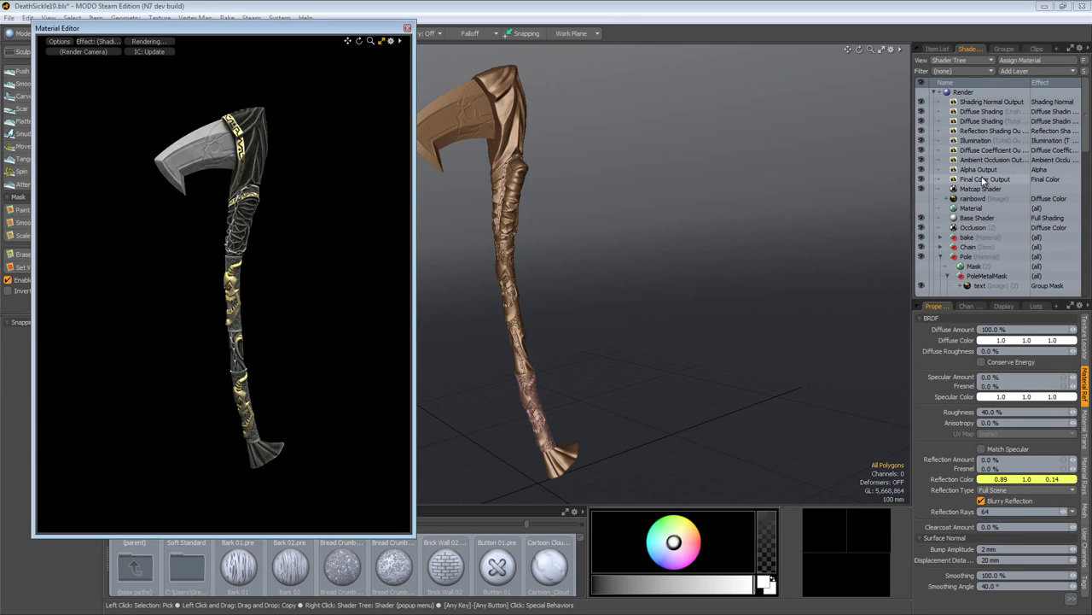